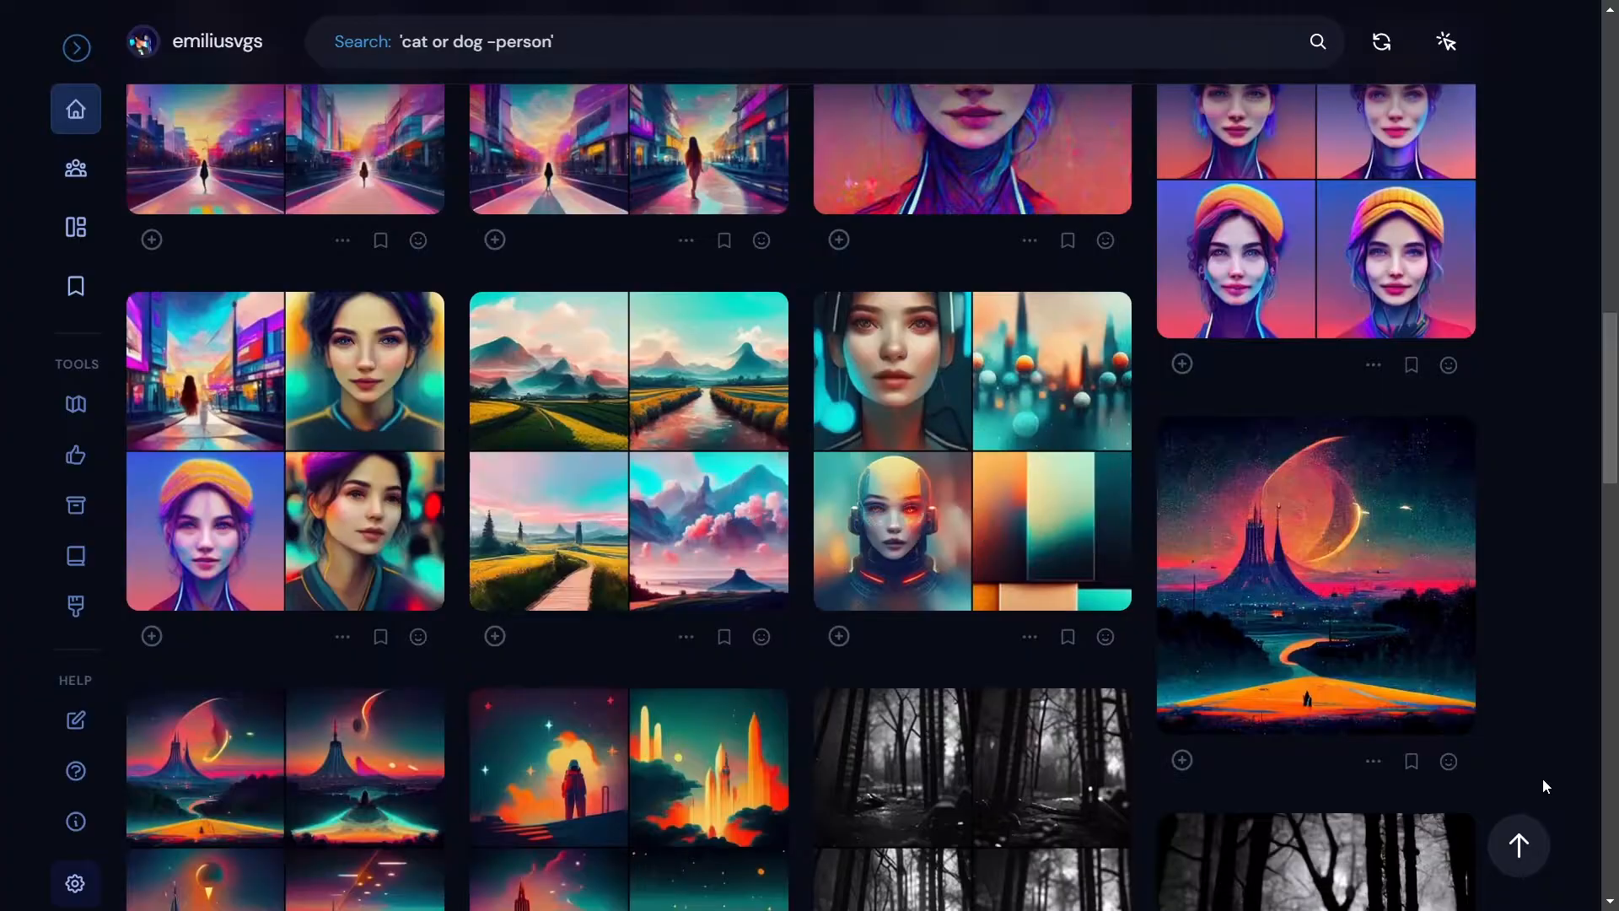
Browse the gallery of generated images and examine the cyberpunk Machu Picchu image, its prompt and its details
scroll(1542, 778, "down", 5)
scroll(1541, 777, "down", 10)
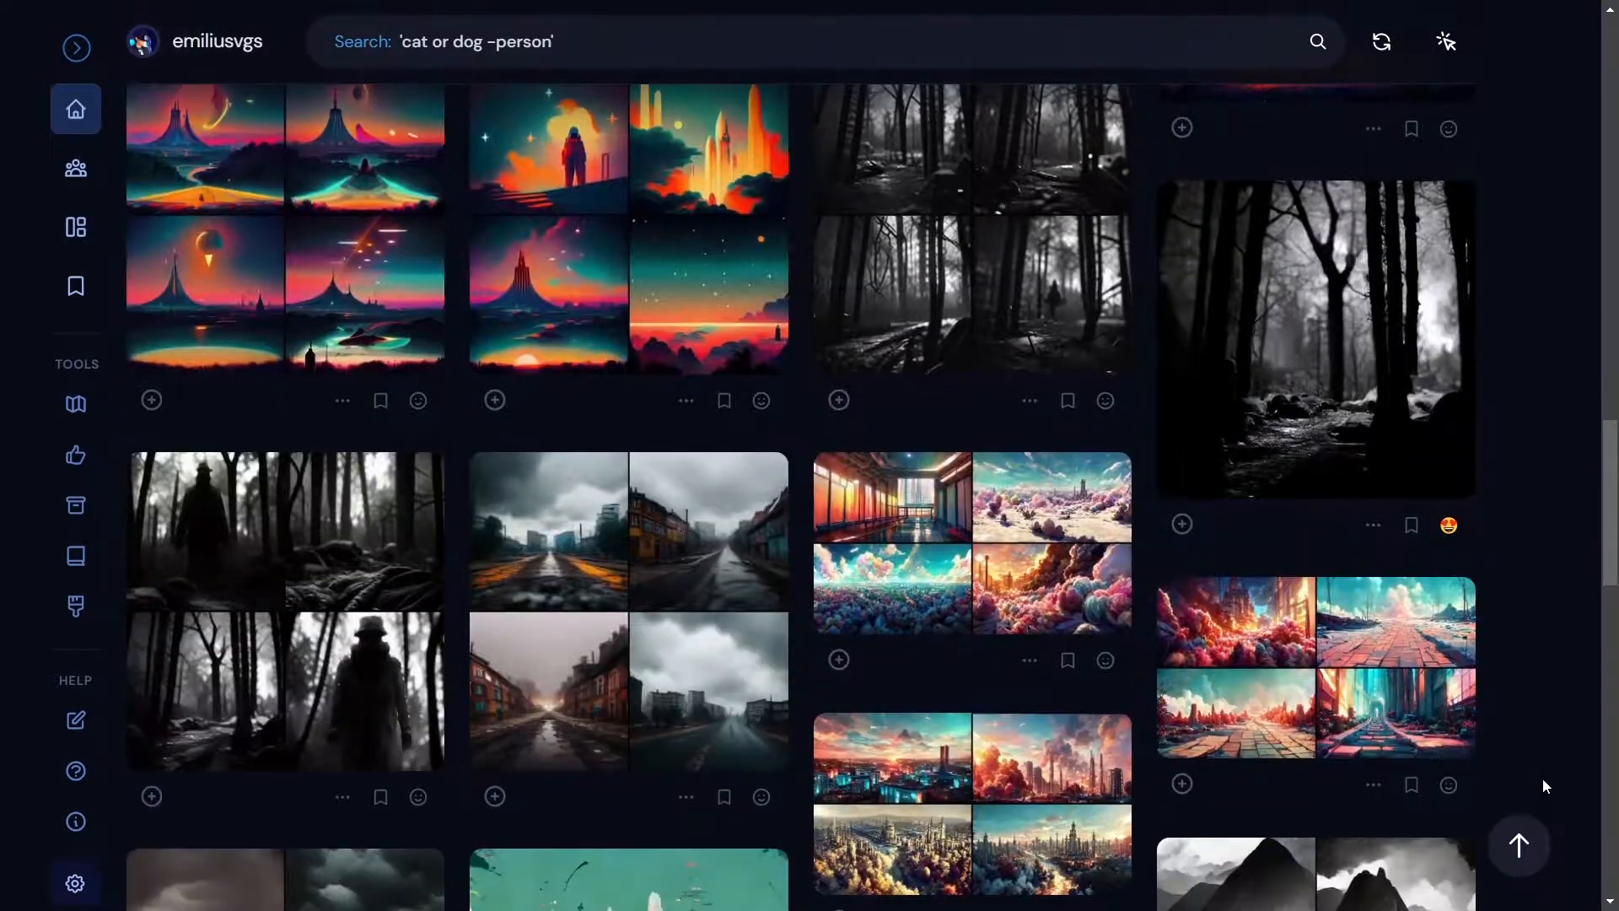
scroll(1541, 777, "down", 20)
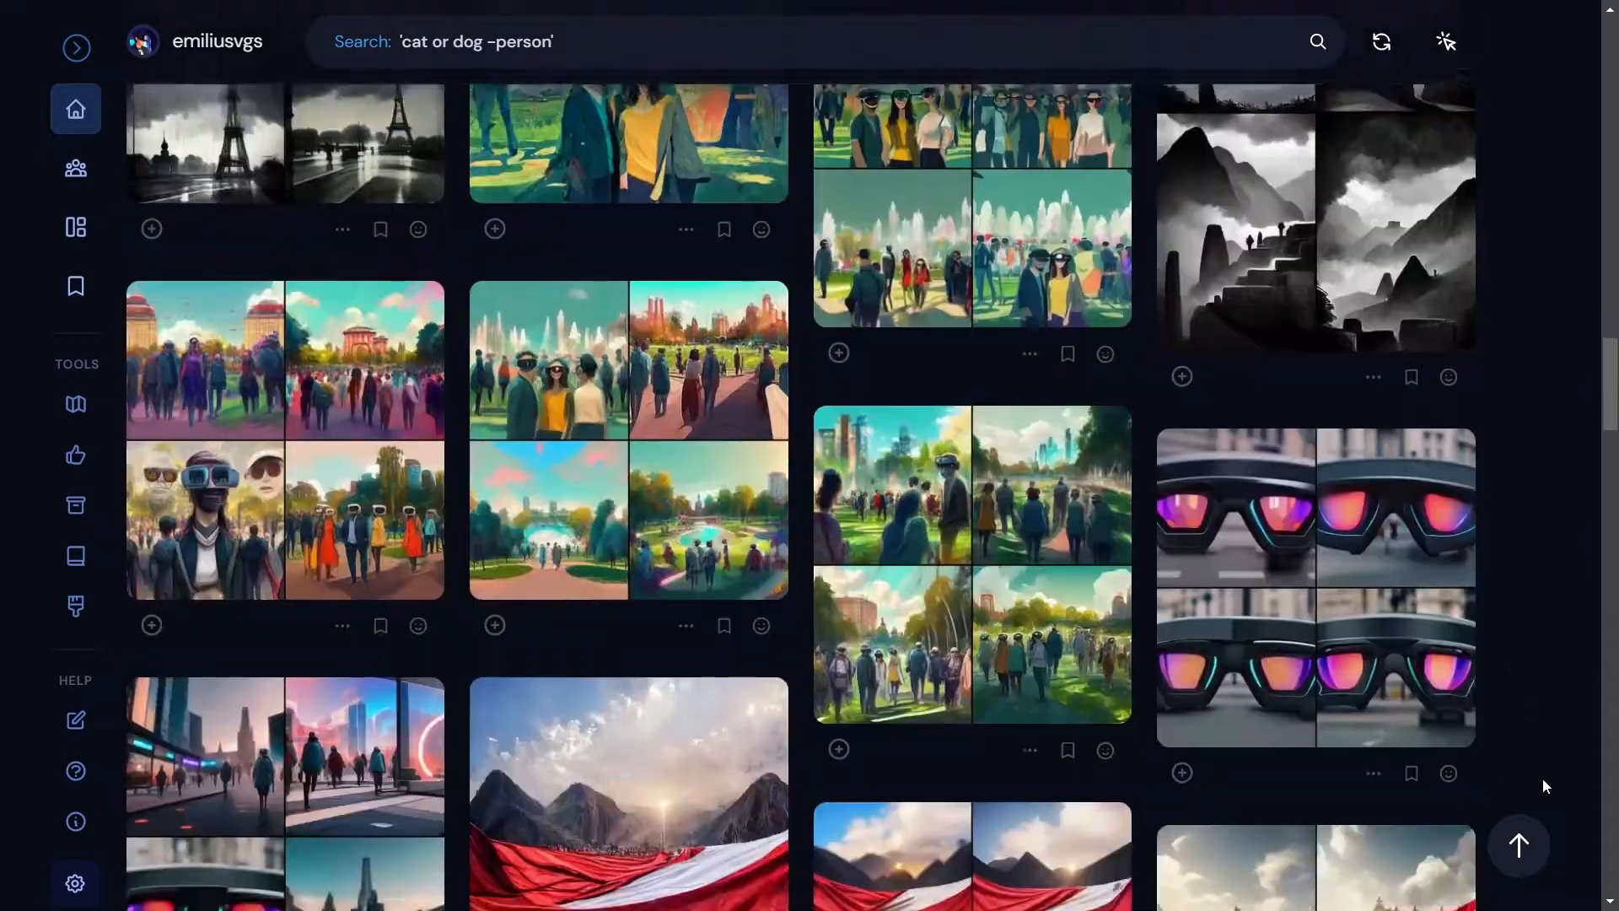
scroll(1541, 777, "down", 20)
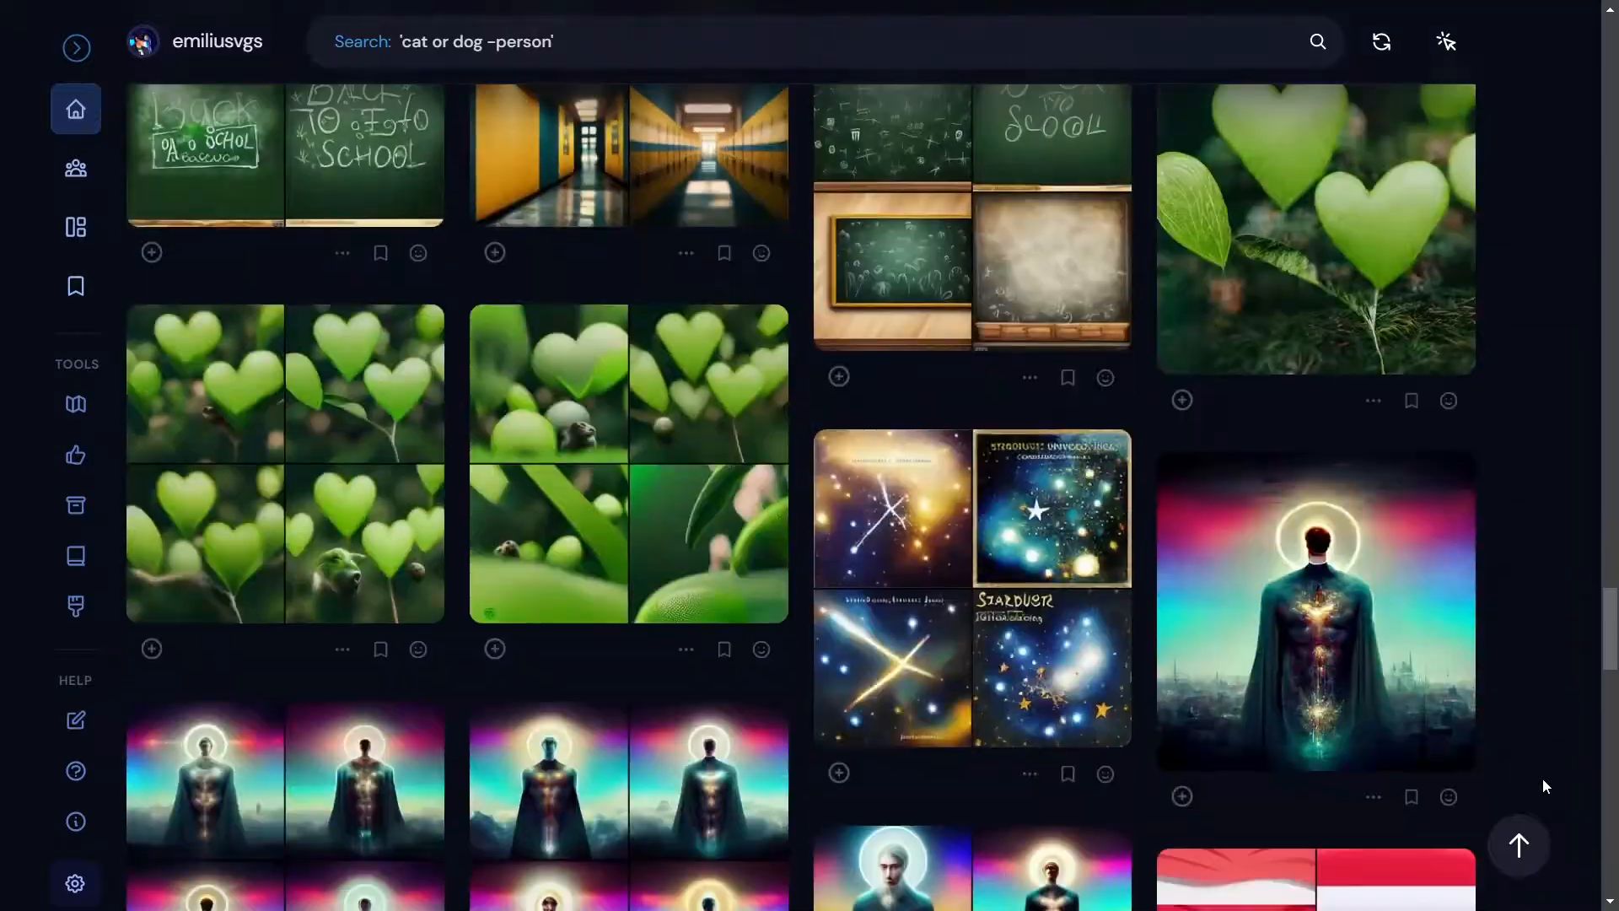
scroll(1542, 777, "down", 10)
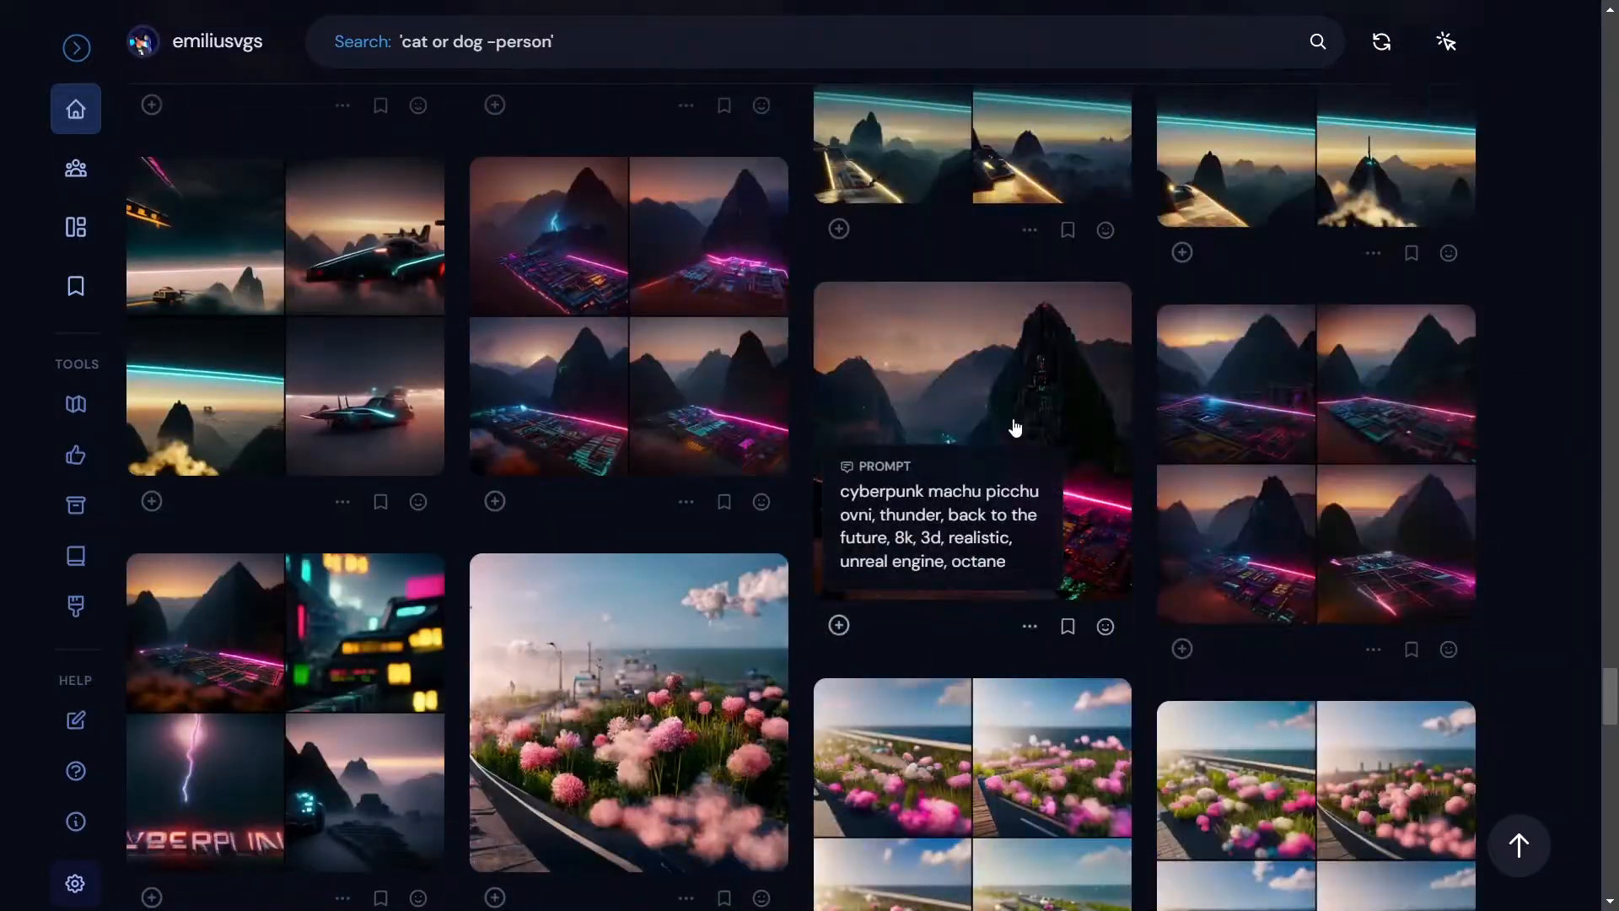
left_click(1018, 426)
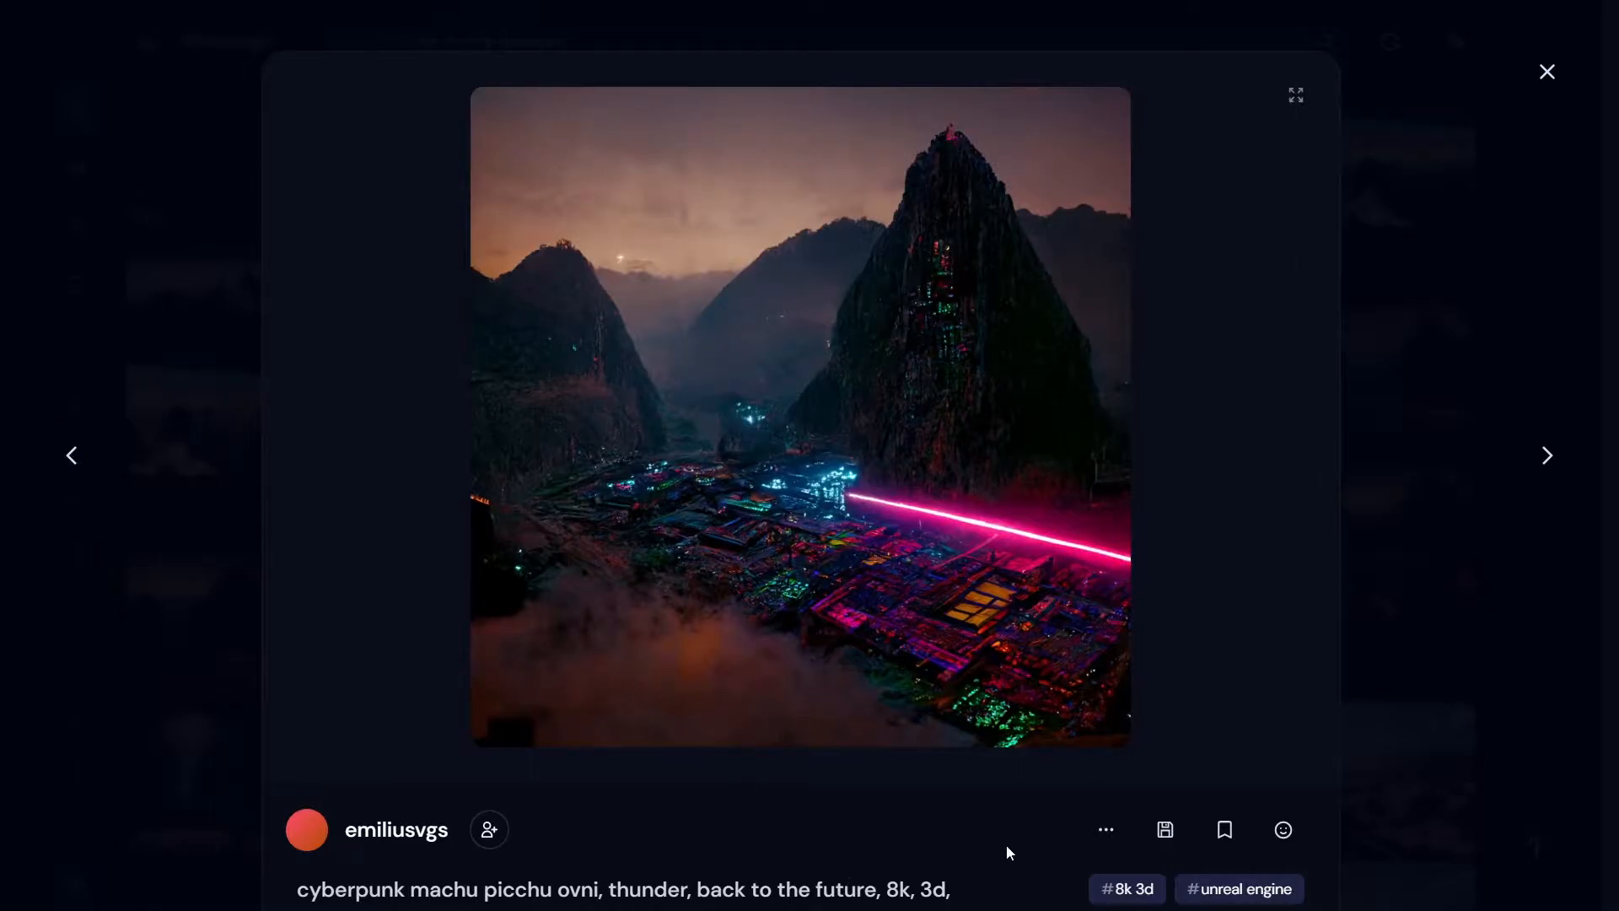
scroll(950, 869, "down", 2)
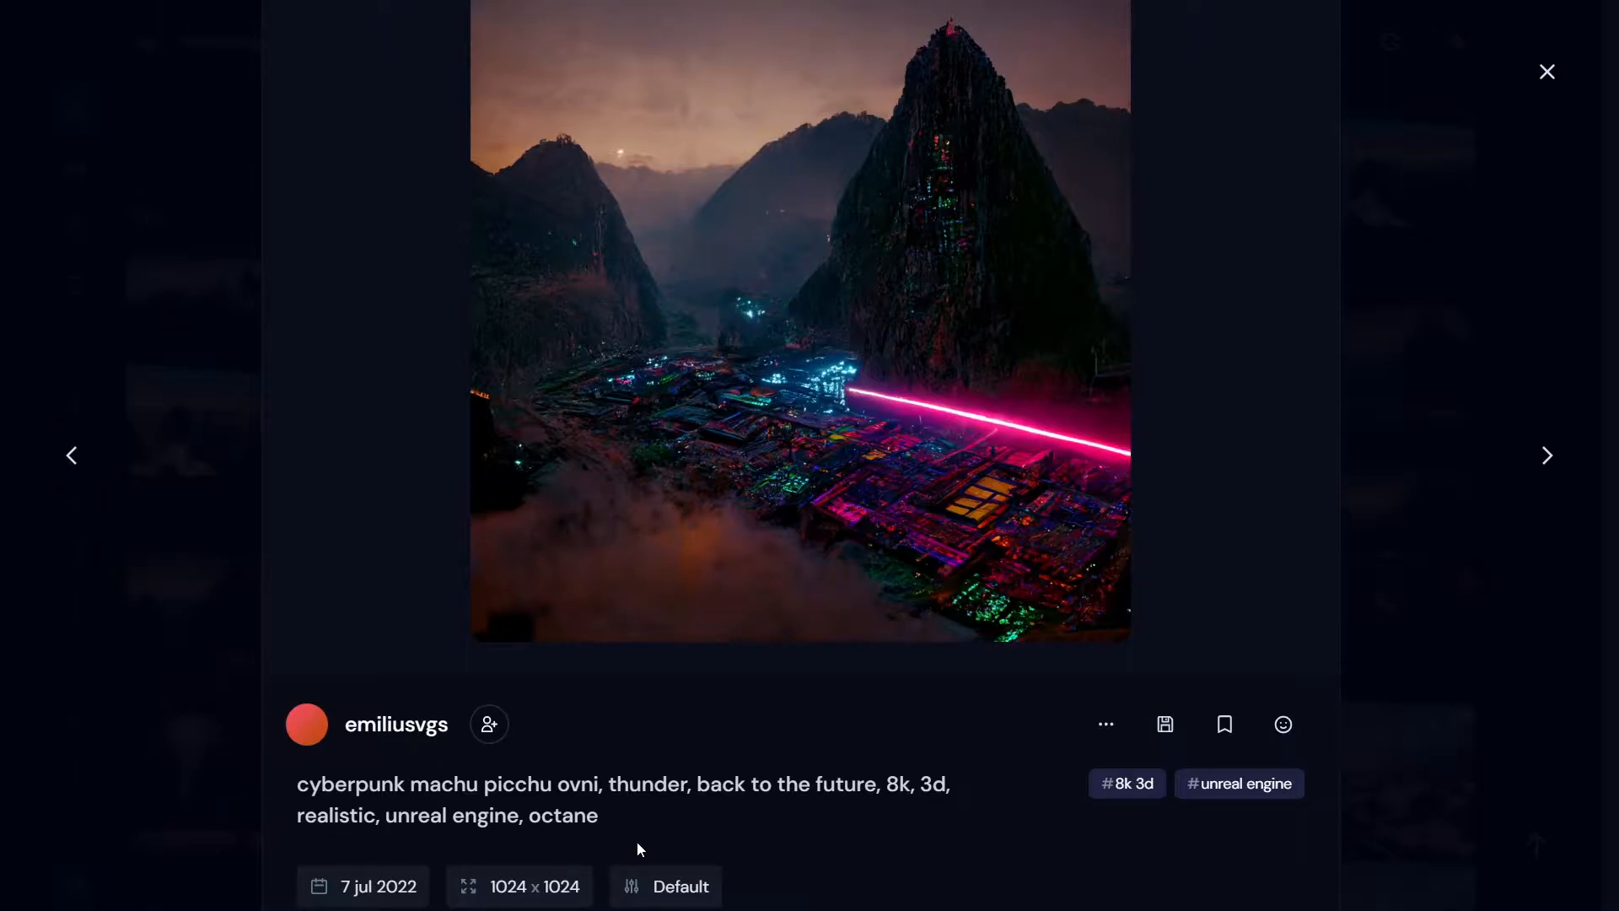
scroll(838, 348, "up", 3)
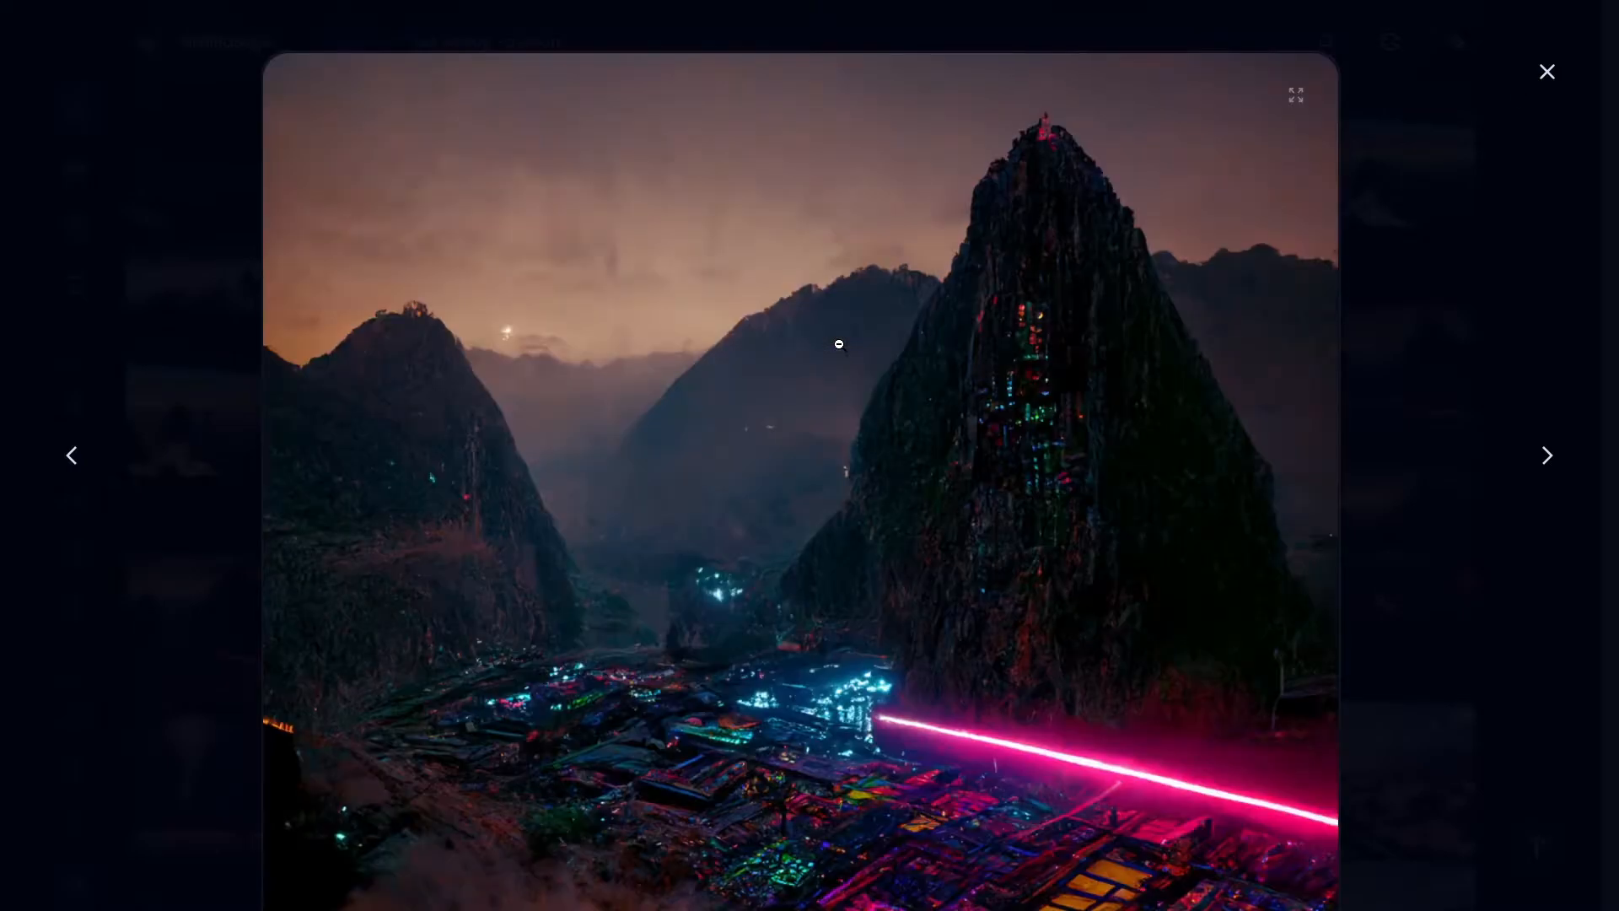
left_click(1296, 96)
left_click(1529, 406)
Switch to Discord and enter the prompt "metahuman deus magic" in the Midjourney Bot's /imagine command
scroll(1529, 407, "down", 5)
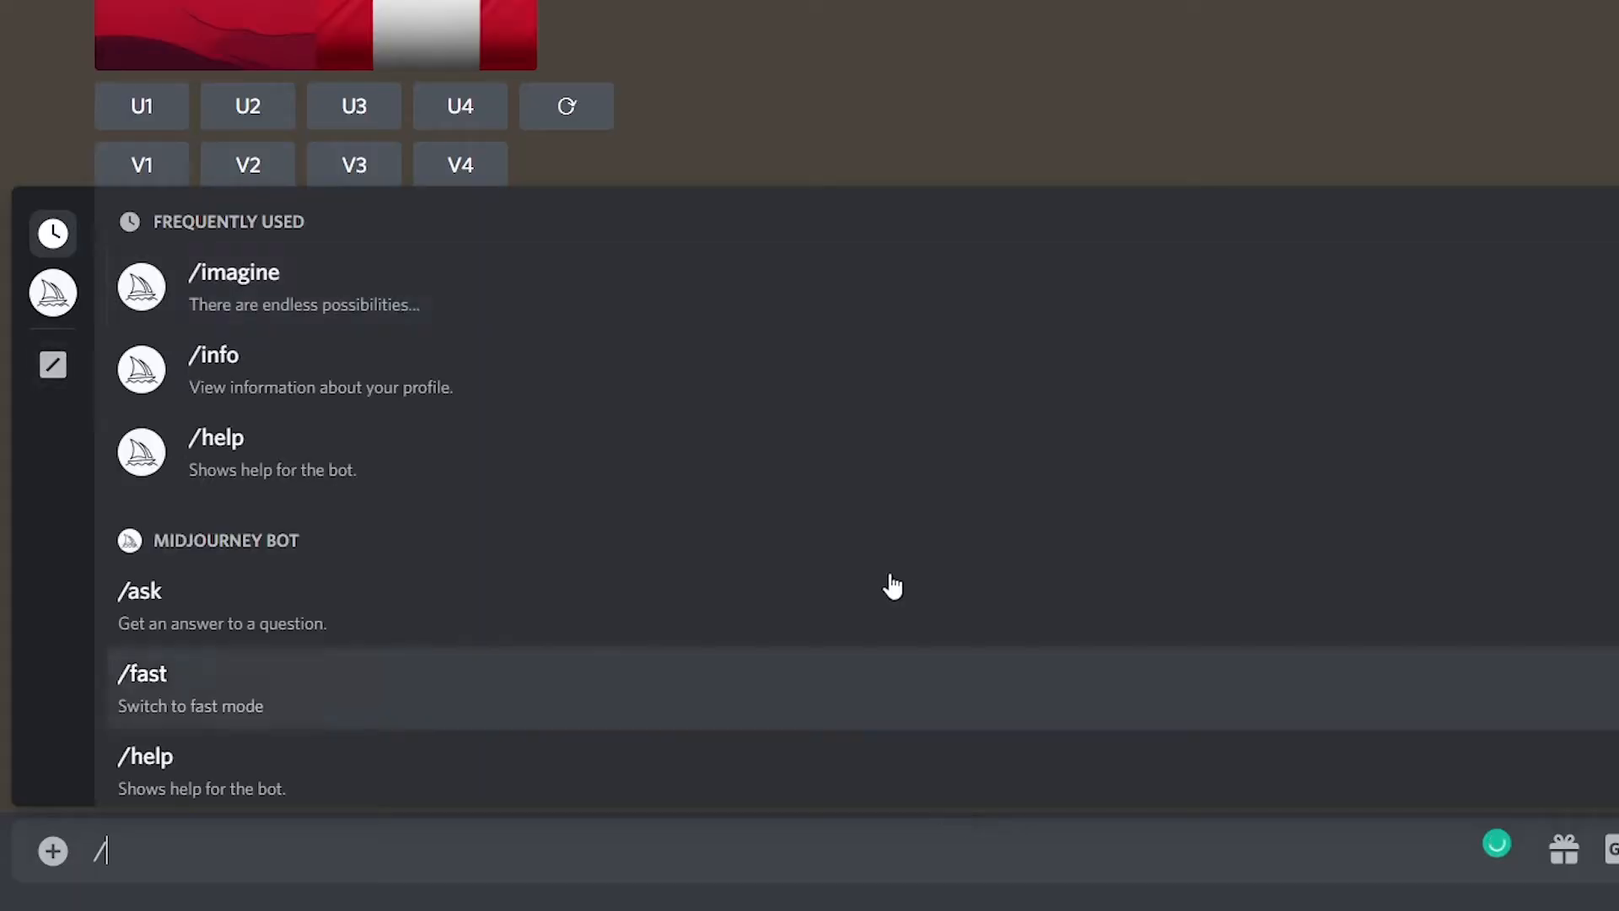
left_click(419, 297)
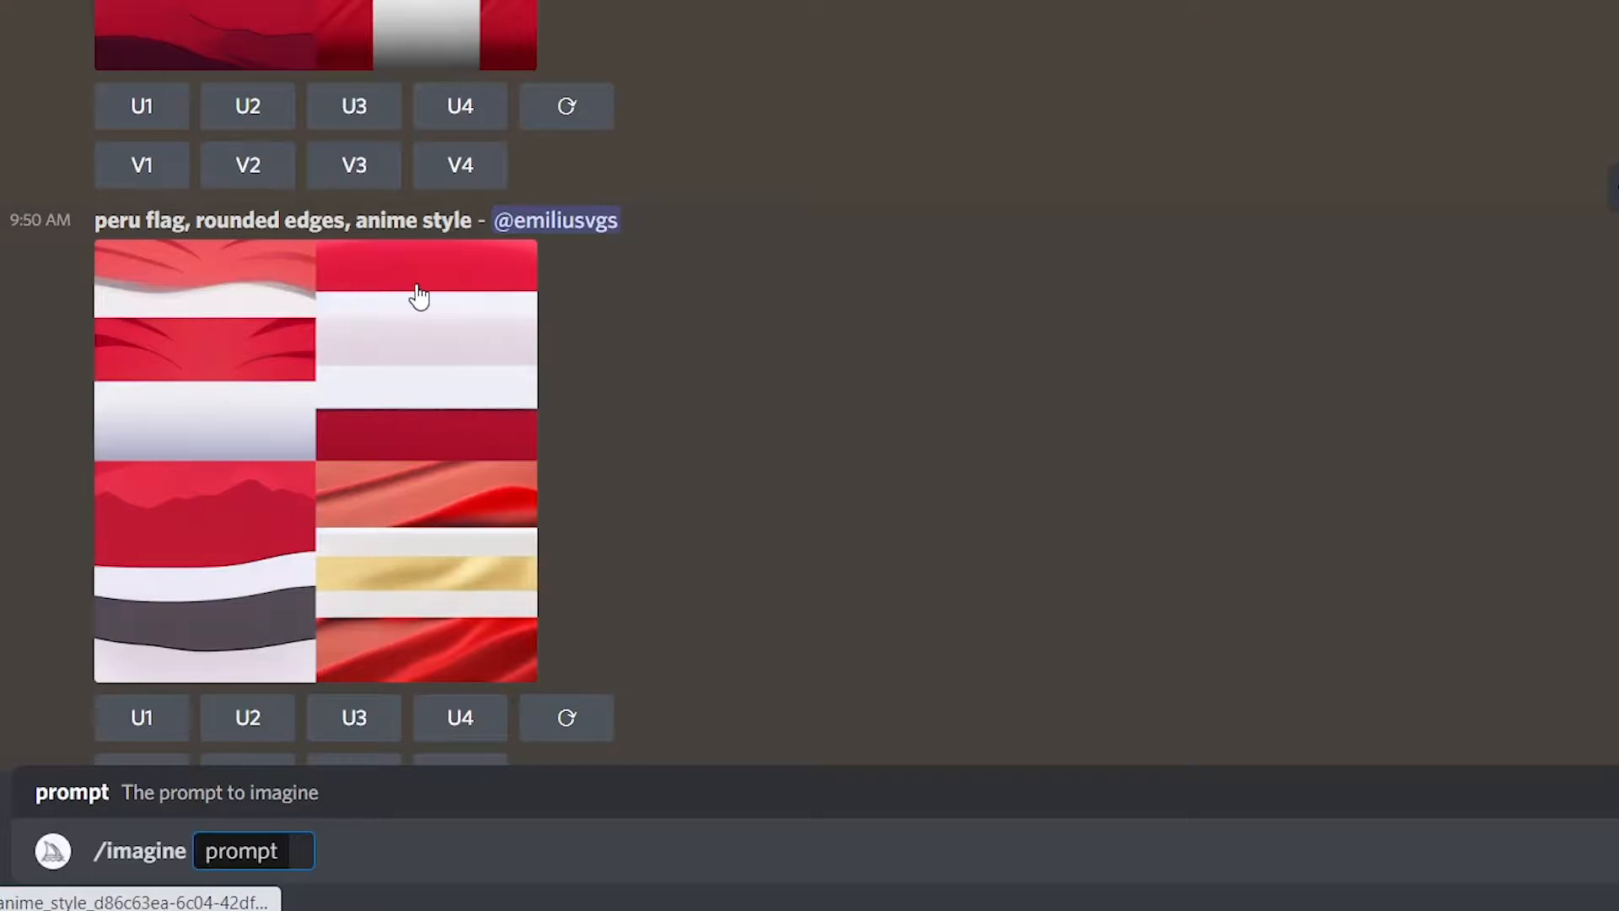
type("metahuman deus magic")
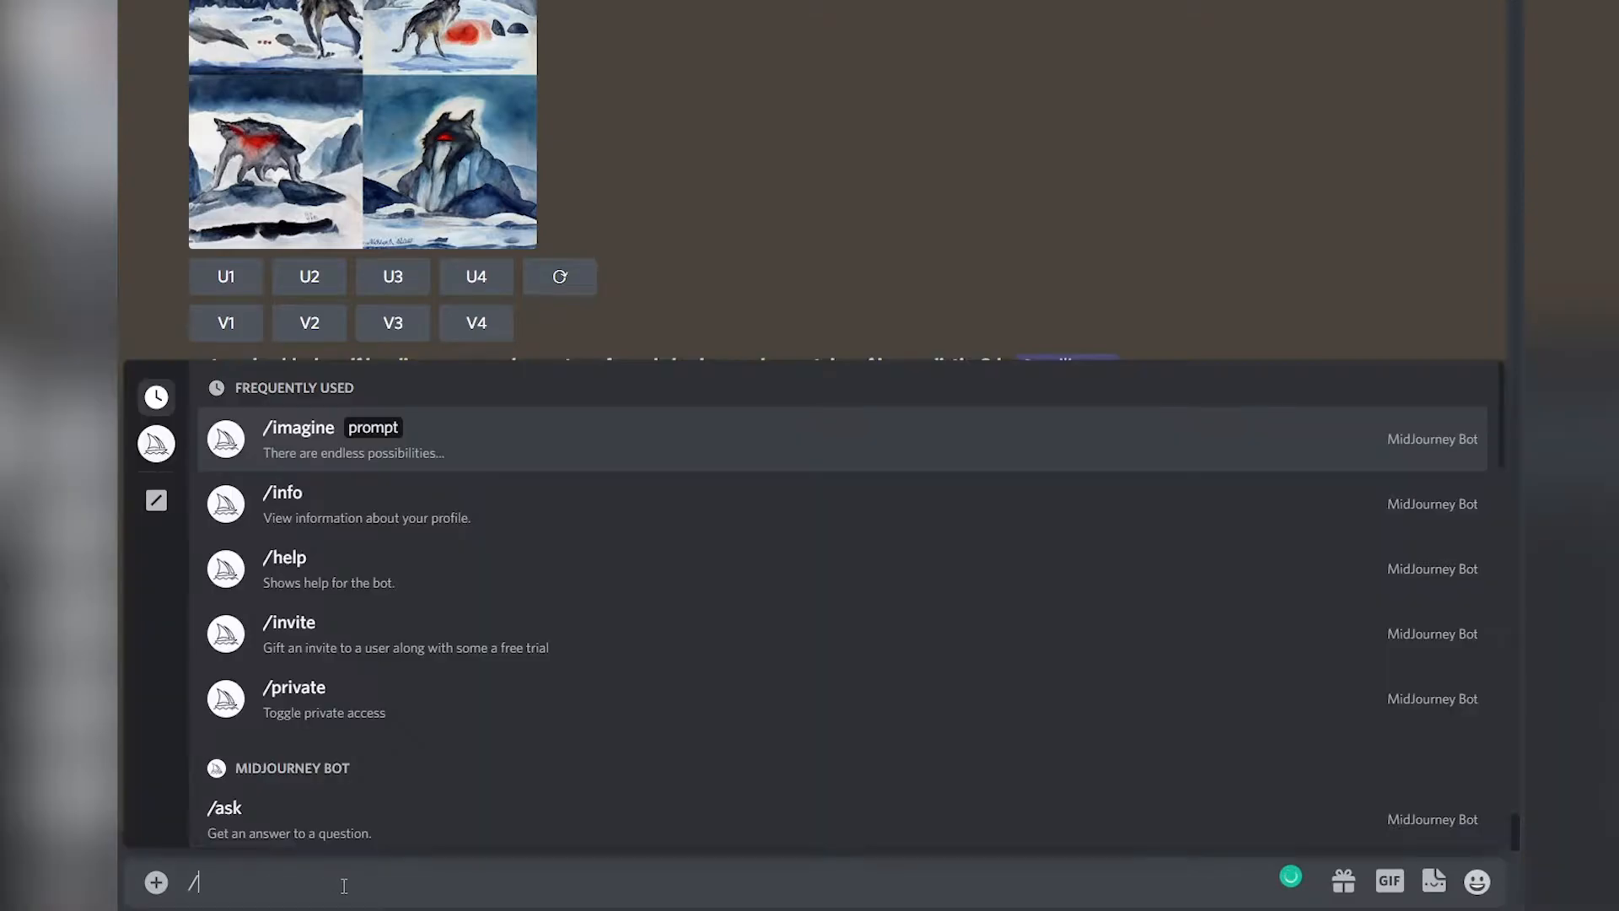
Generate images with /imagine using the prompt "mummy, embalmed, texture, 4K HD, realistic, fabric, textile loom"
left_click(445, 440)
type("mummy, embalmed, texture, 4K HD, realistic, fabric, textile loom")
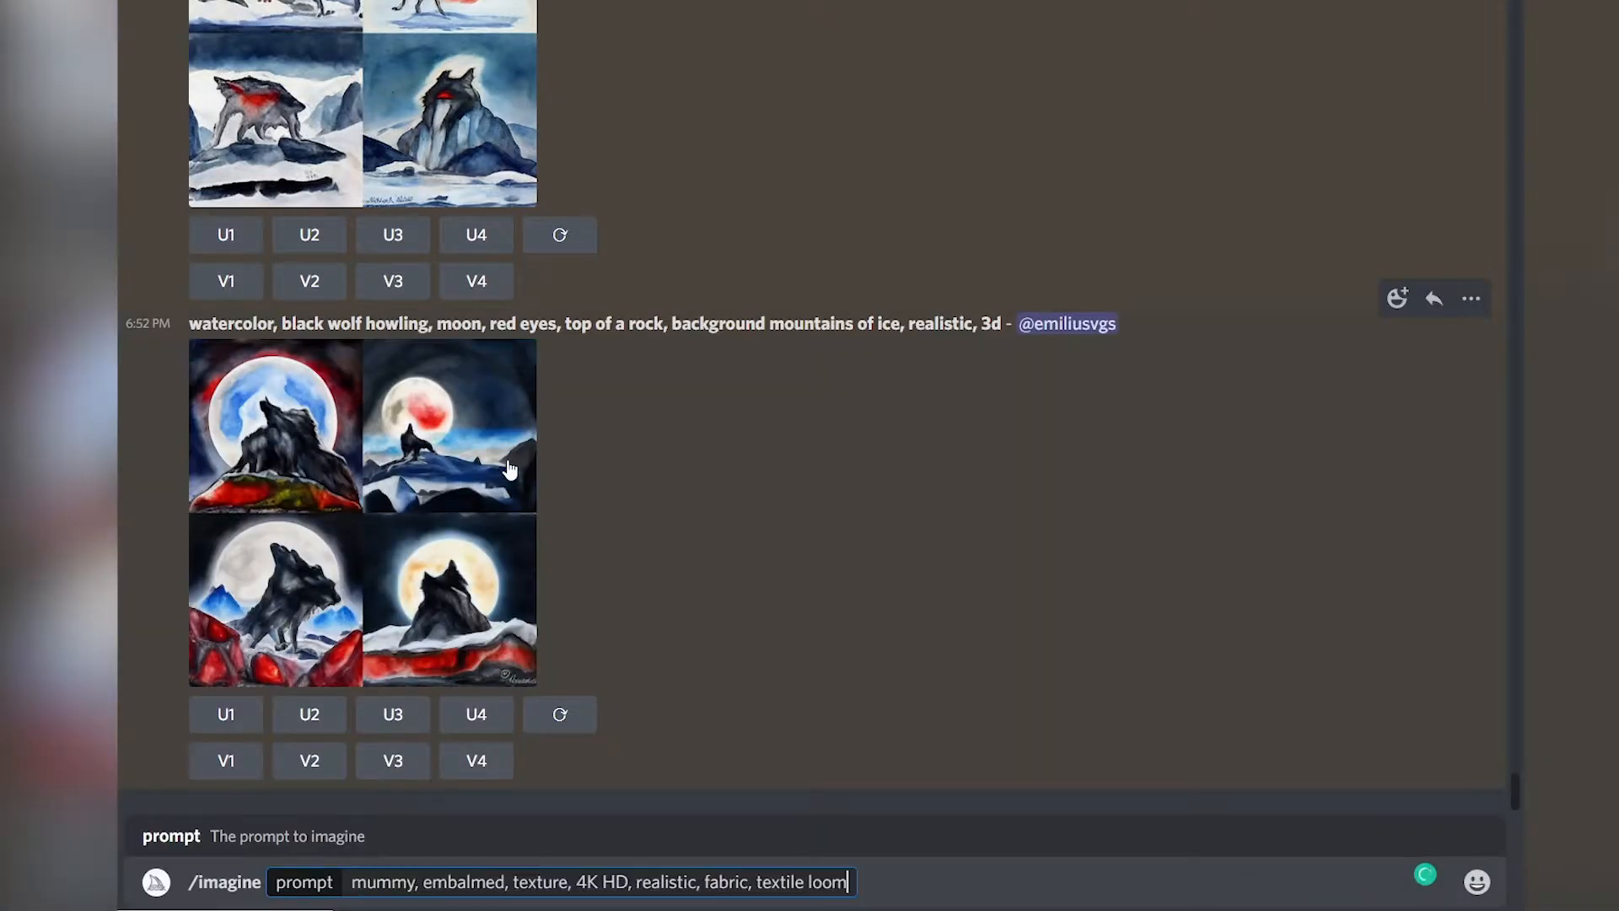
key("Return")
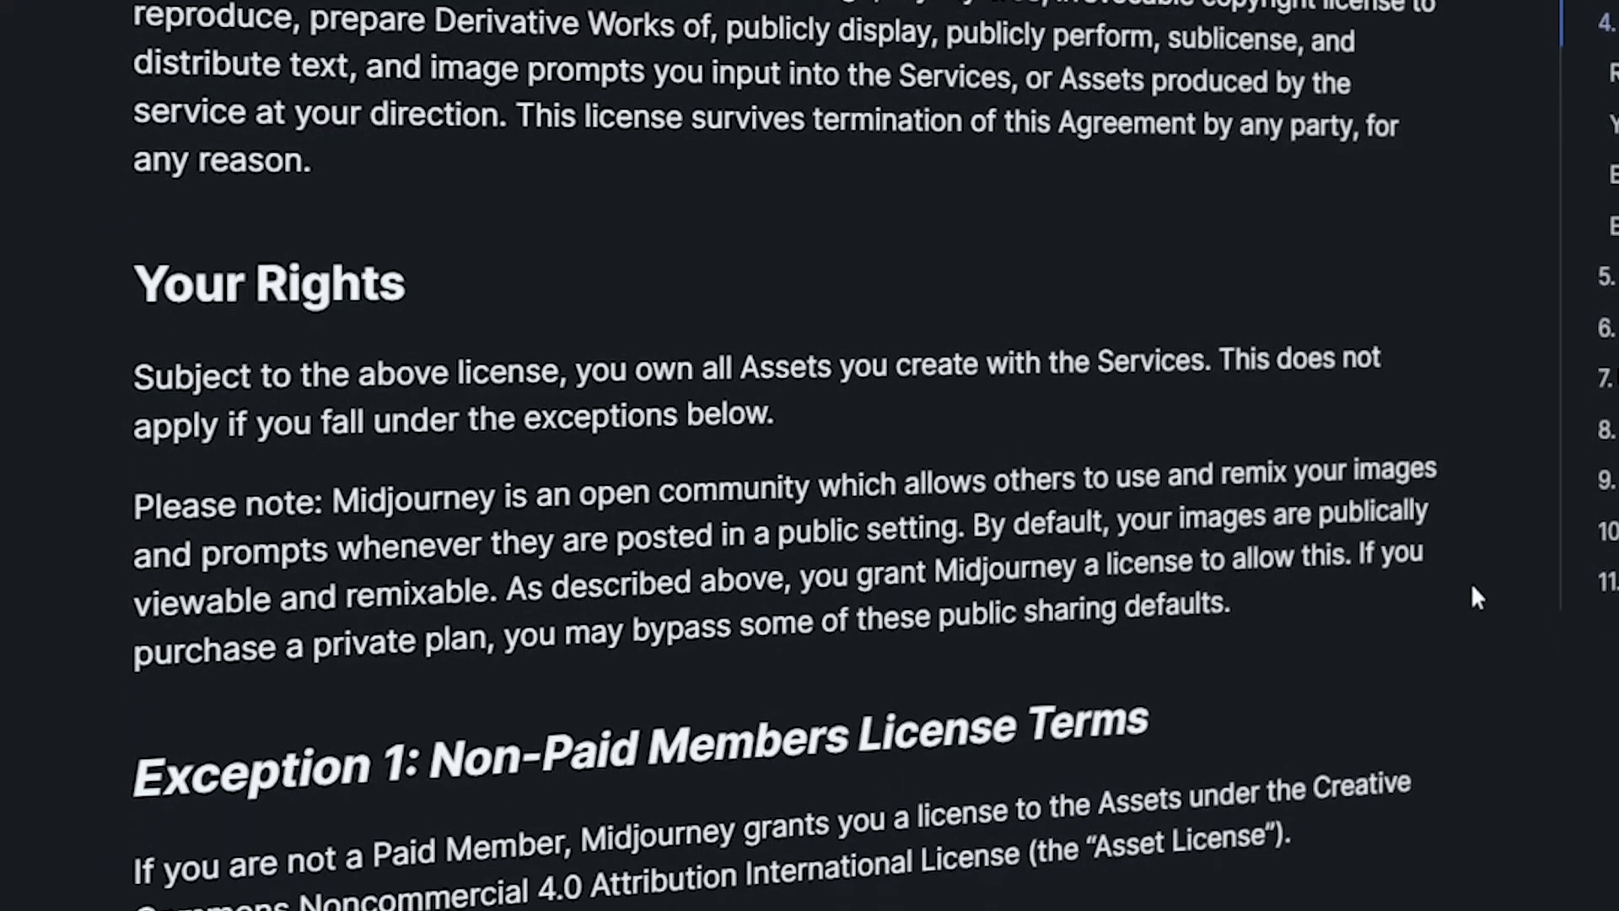
Read the Midjourney terms on image ownership rights and the license exception for non-paid members
scroll(1502, 597, "down", 5)
scroll(1578, 736, "down", 3)
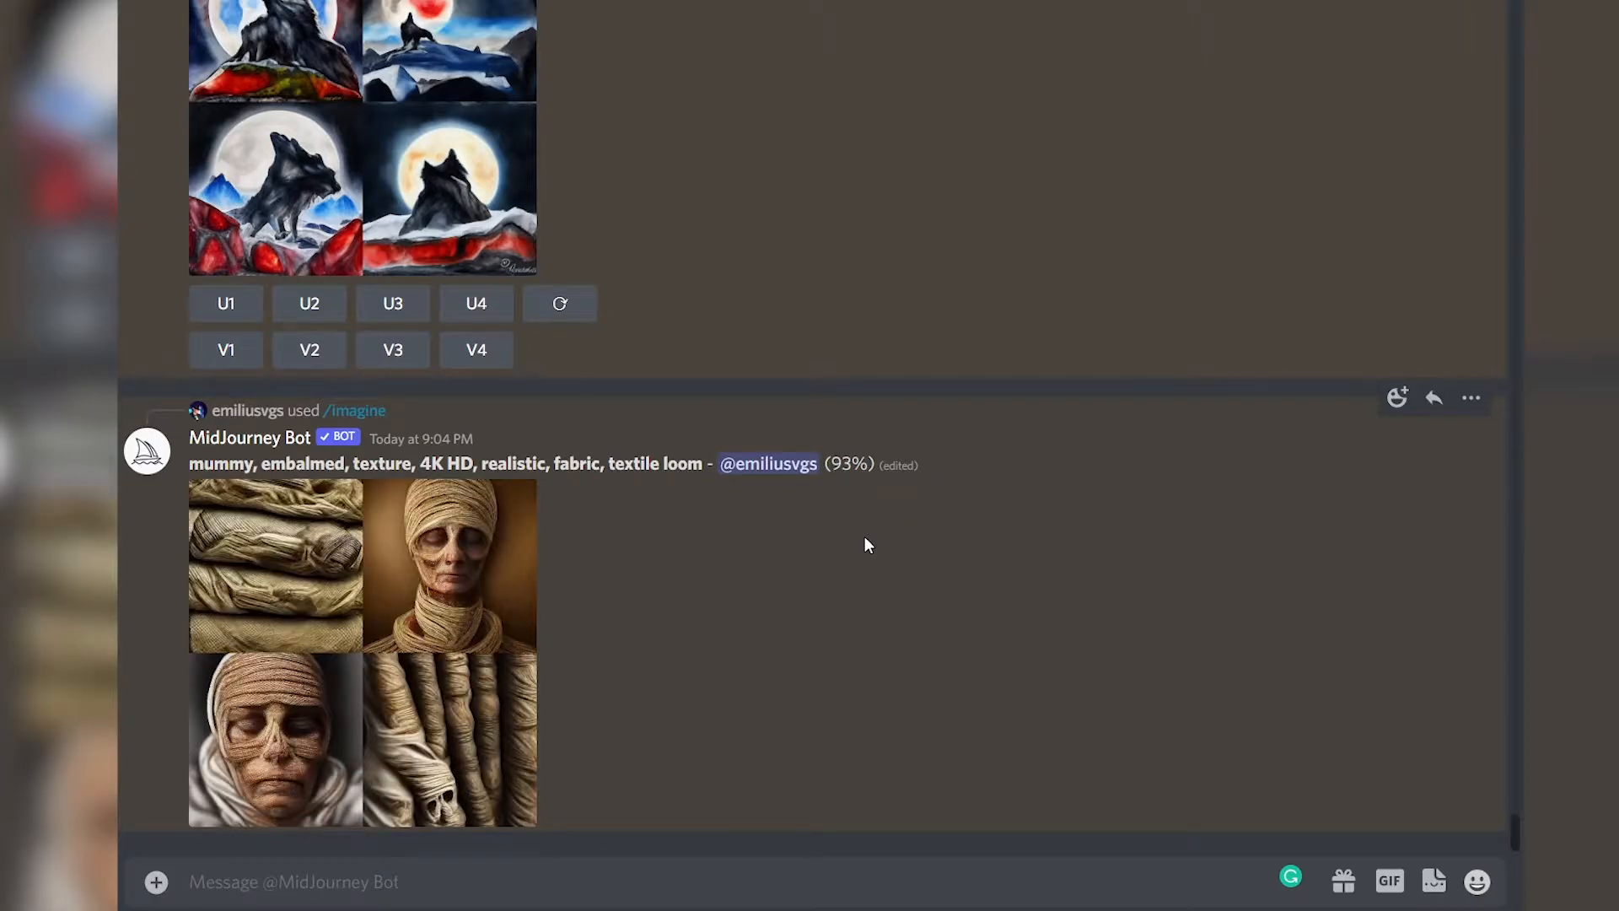
Inspect the enlarged mummy image grid and generate variations of its first image
left_click(441, 432)
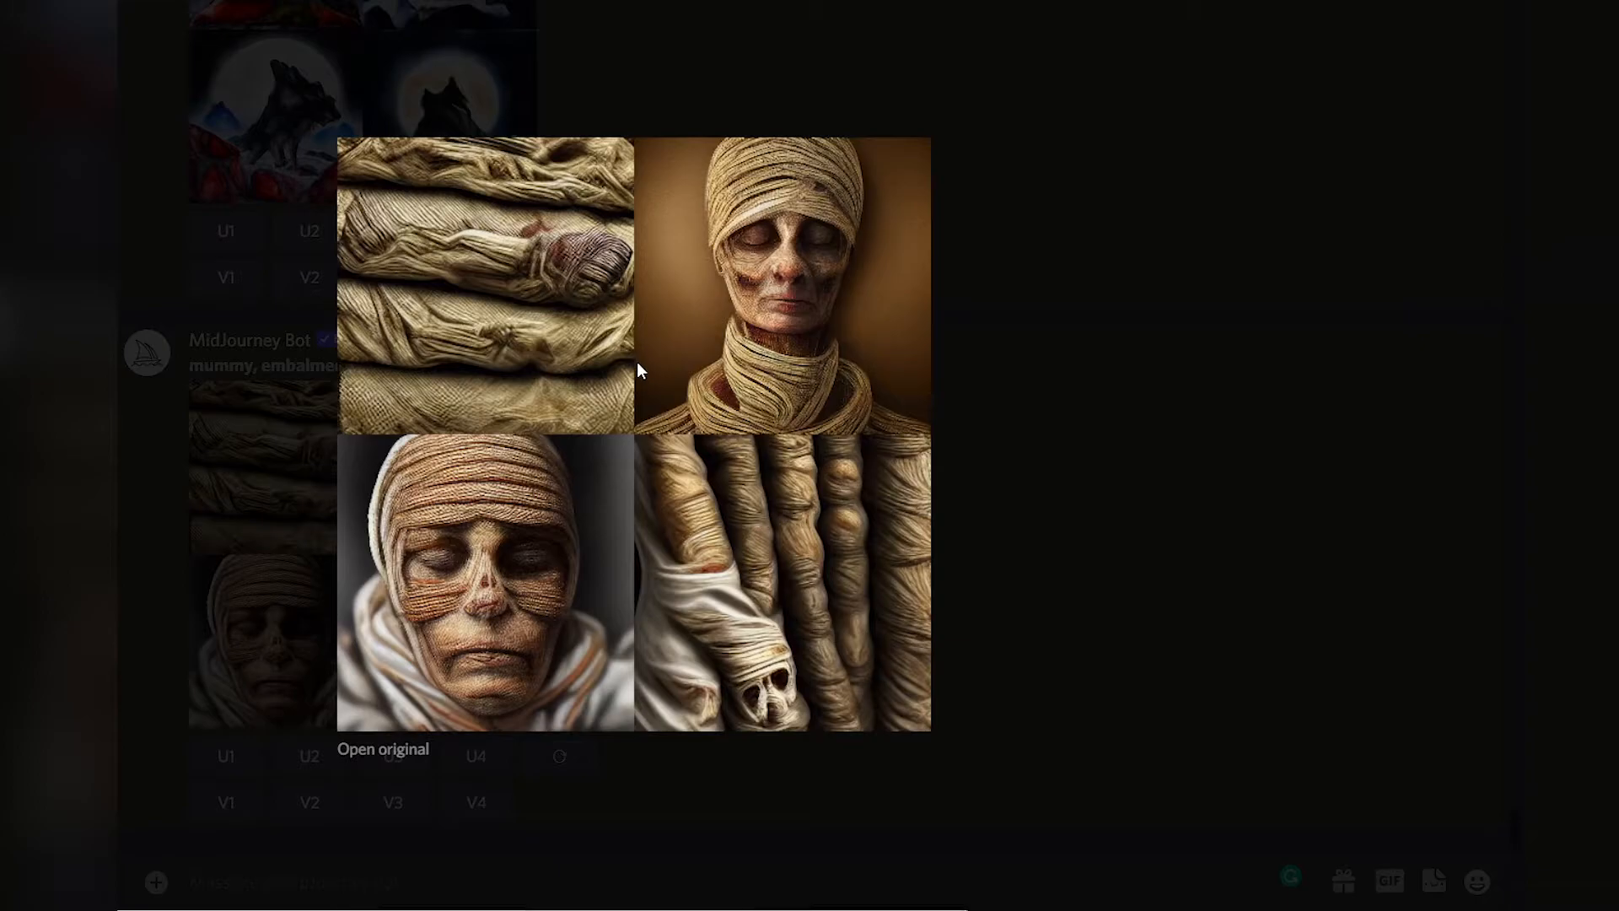
left_click(1181, 523)
left_click(226, 802)
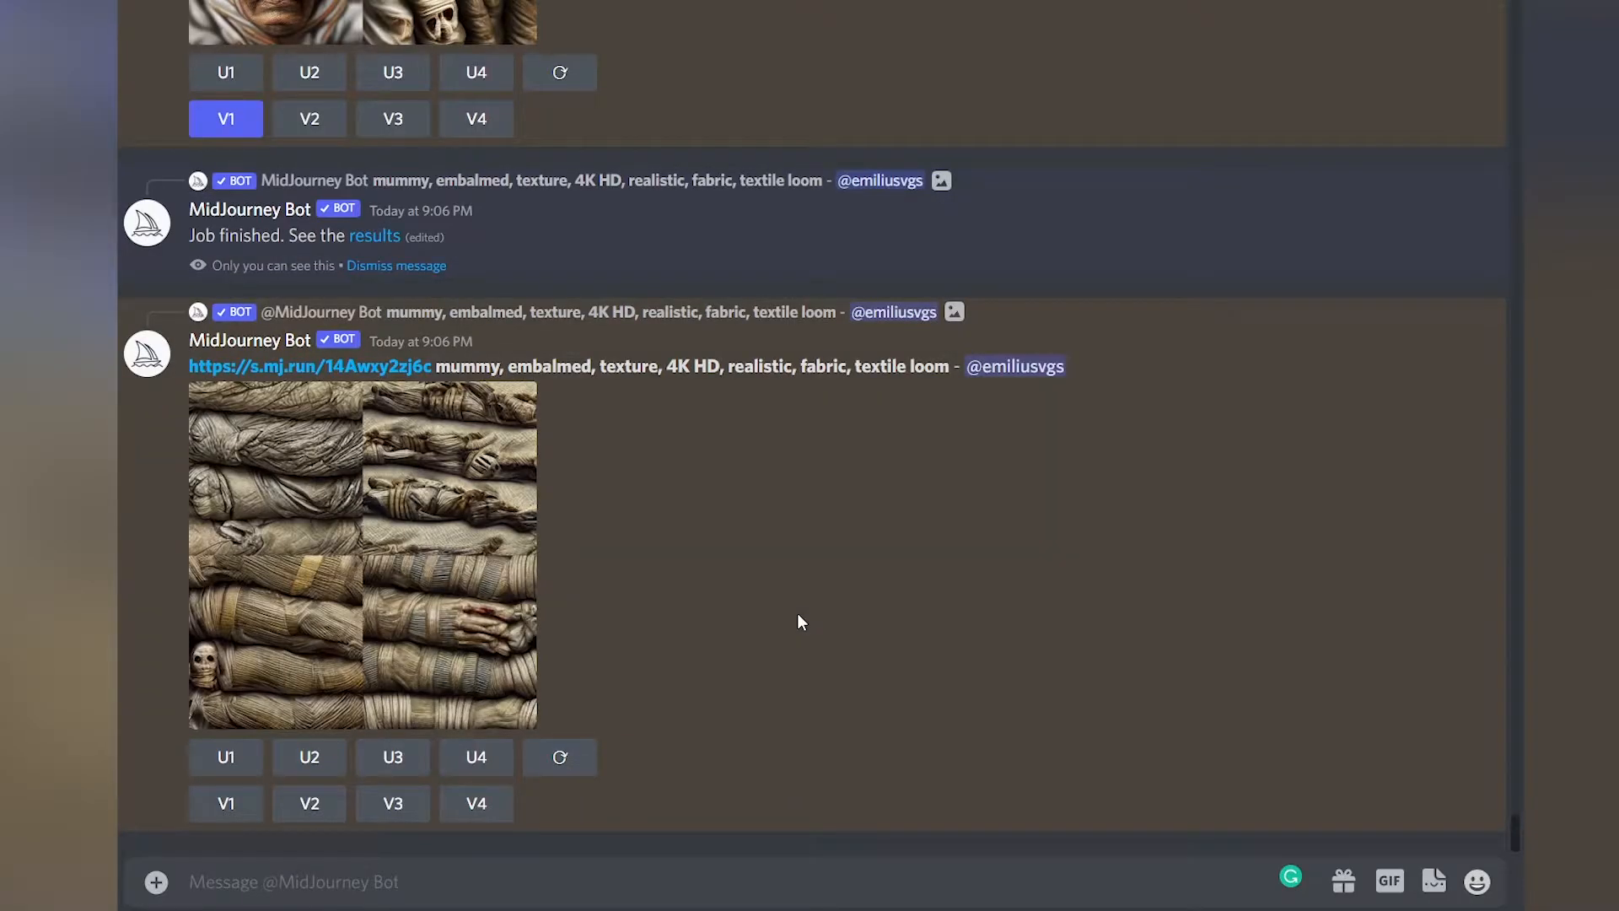
Inspect the enlarged grid of mummy variations, upscale its fourth image and close the upscaled preview
left_click(322, 534)
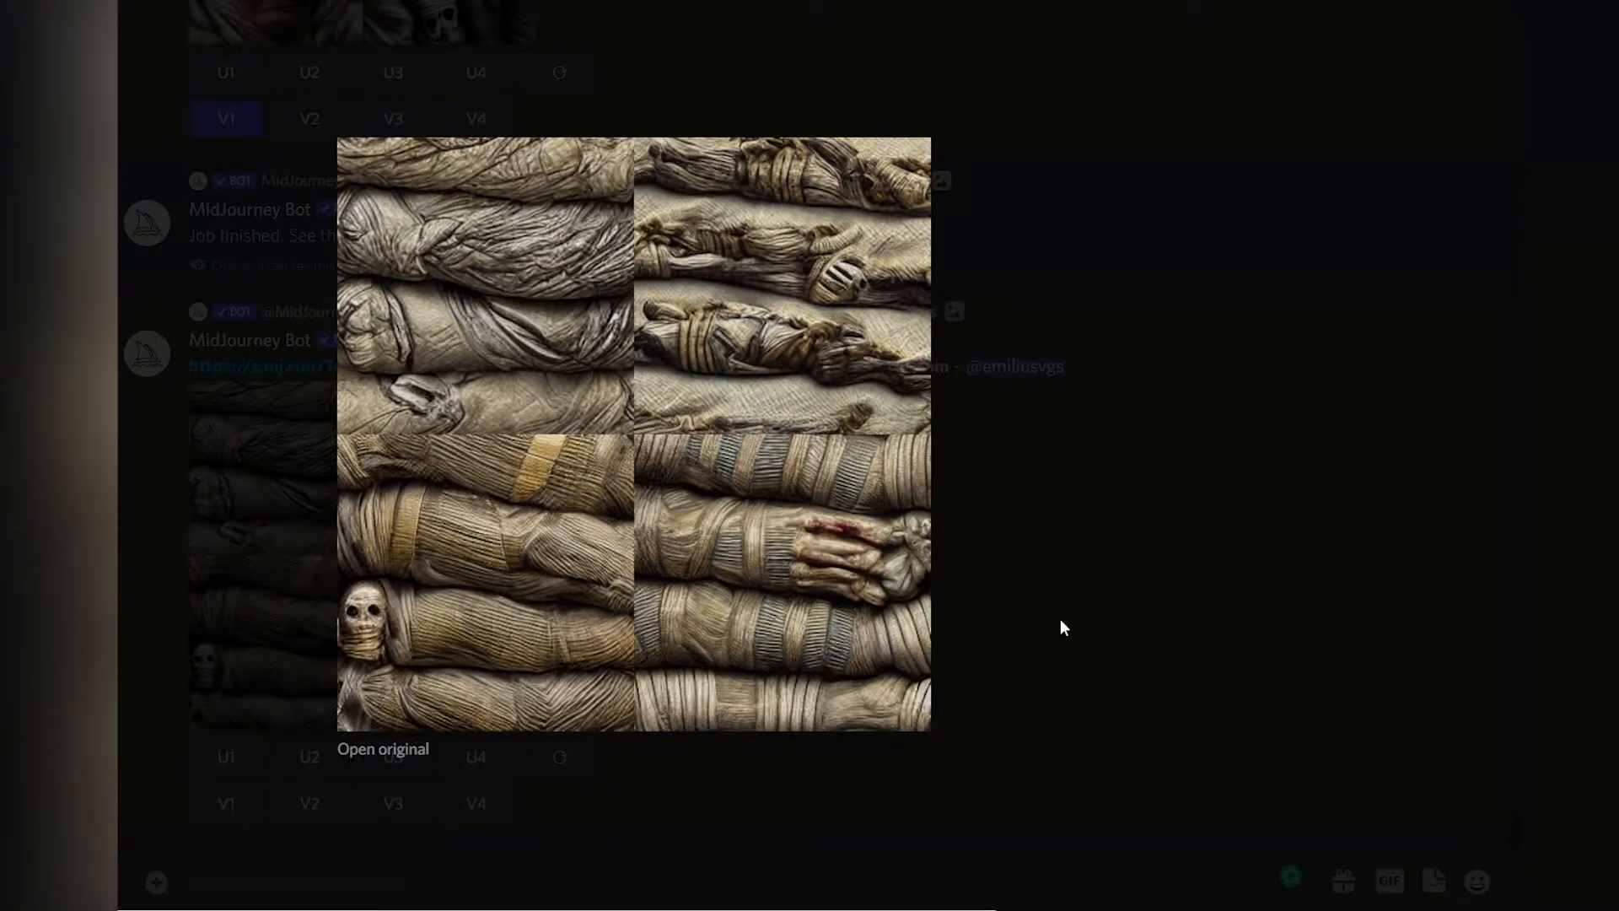
left_click(1141, 530)
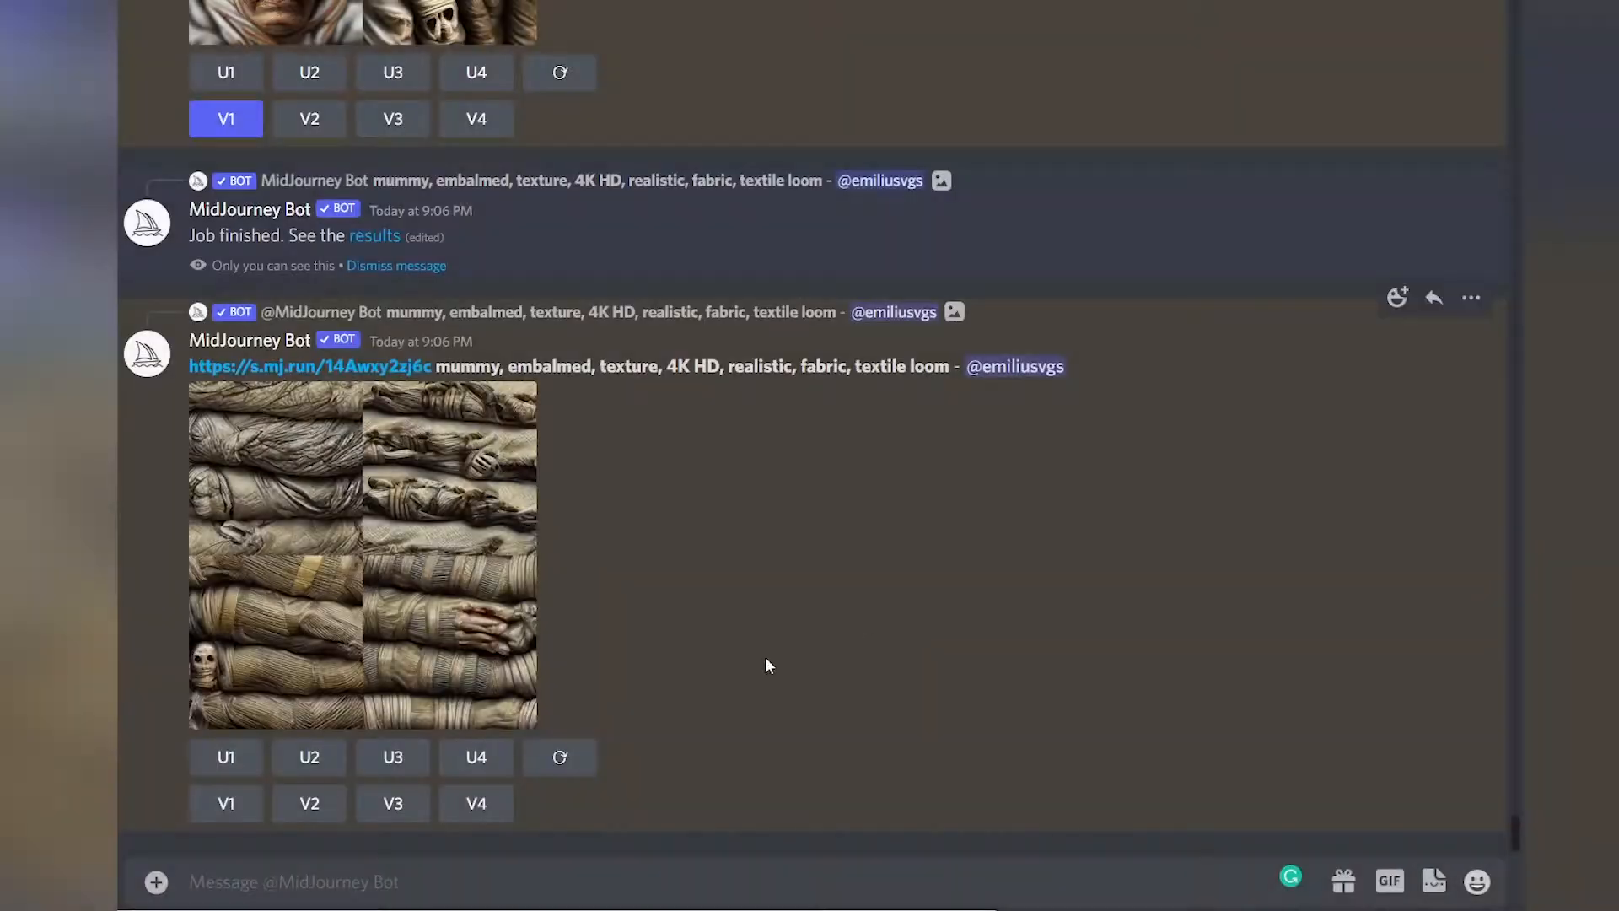
left_click(497, 759)
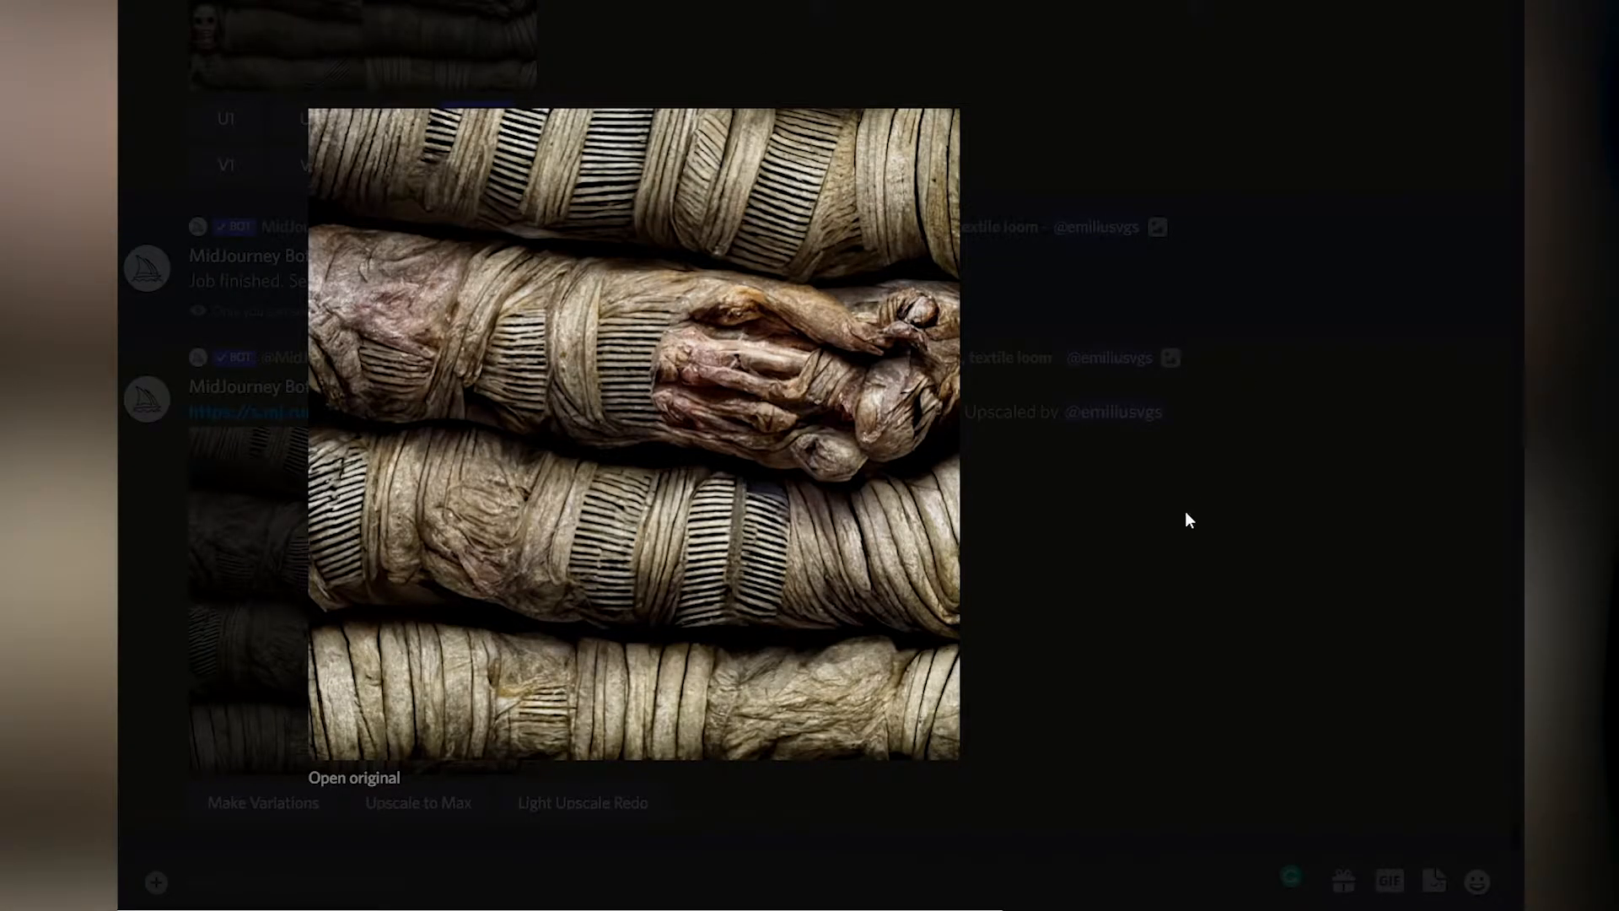
left_click(1142, 607)
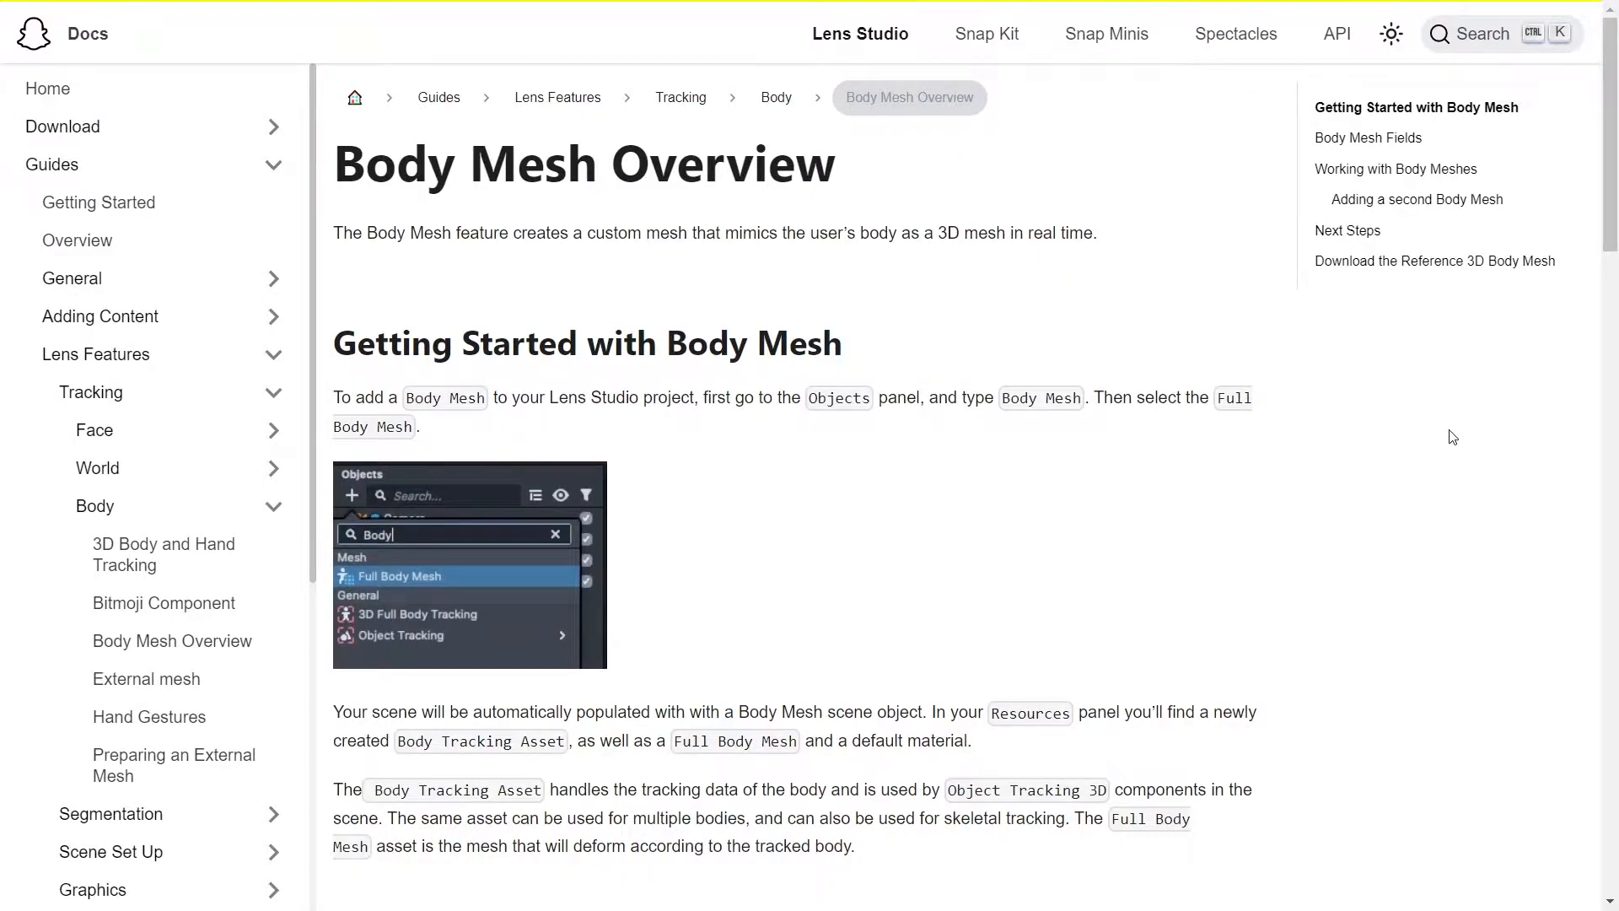
Read through the Body Mesh Overview page in the Lens Studio docs and download the reference 3D body mesh zip
left_click_drag(611, 169, 795, 169)
scroll(1142, 482, "down", 7)
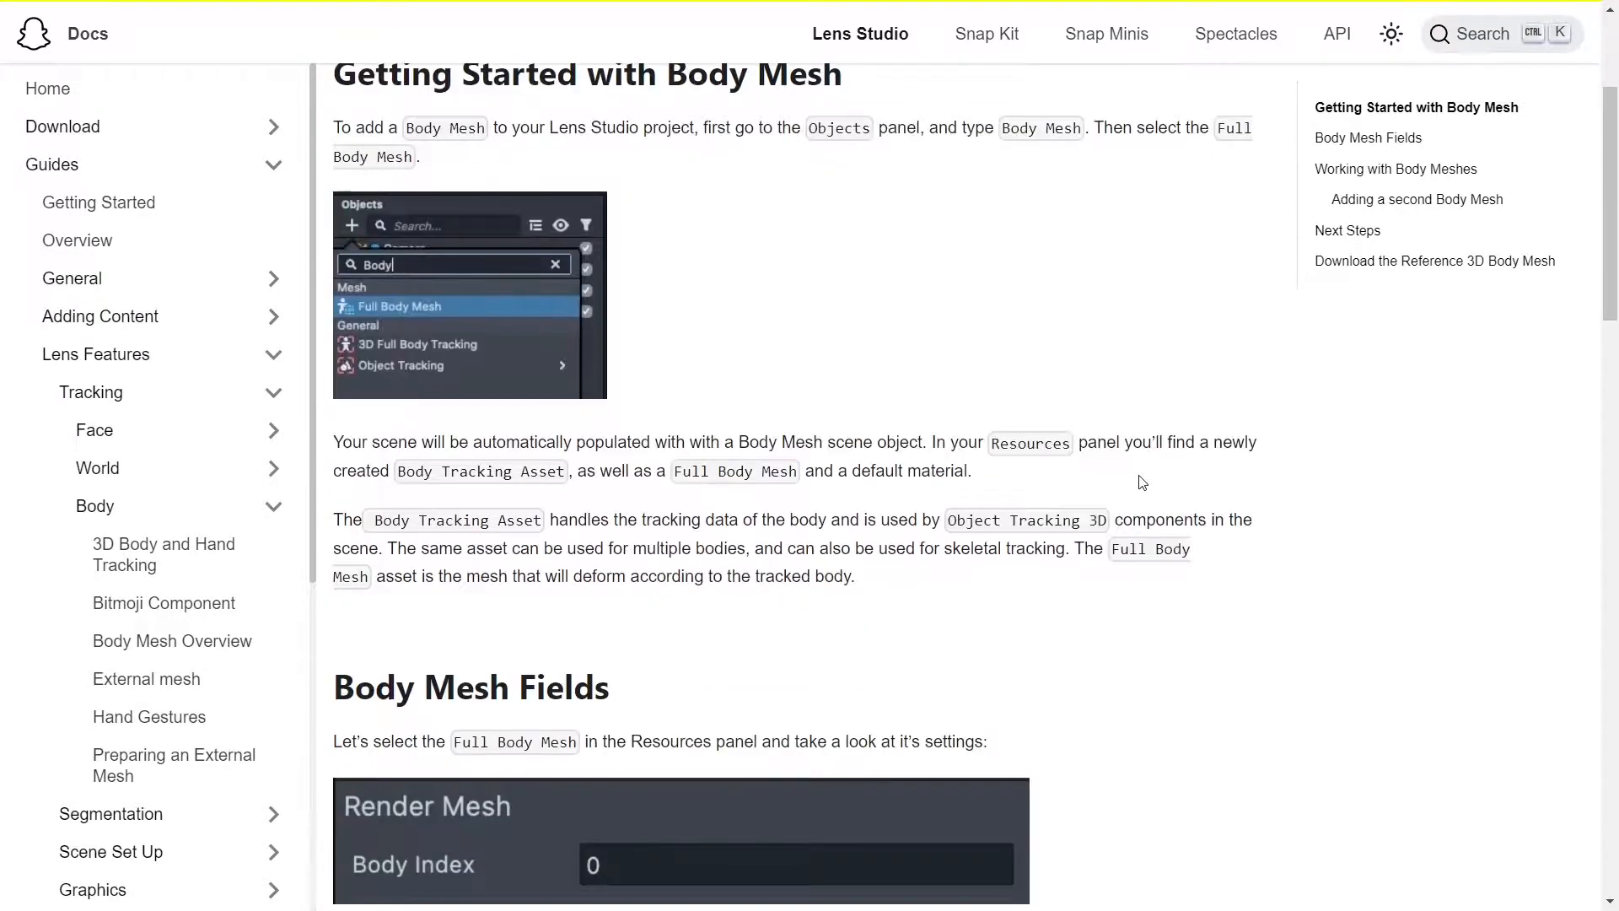
scroll(1141, 482, "down", 1)
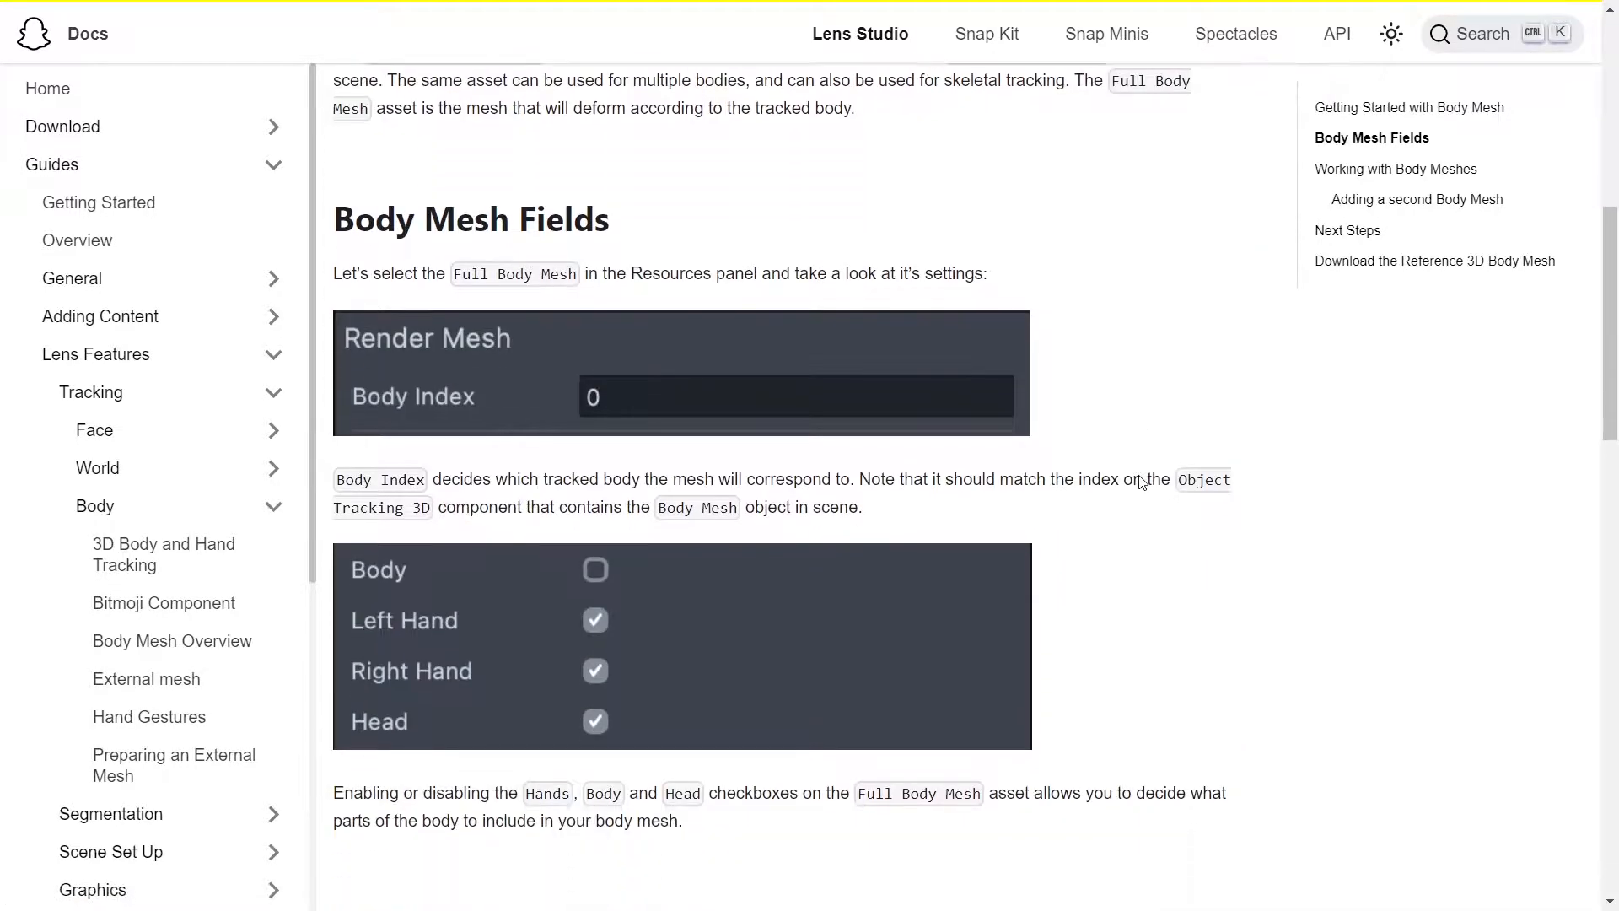
scroll(1254, 588, "down", 1)
scroll(1254, 587, "down", 8)
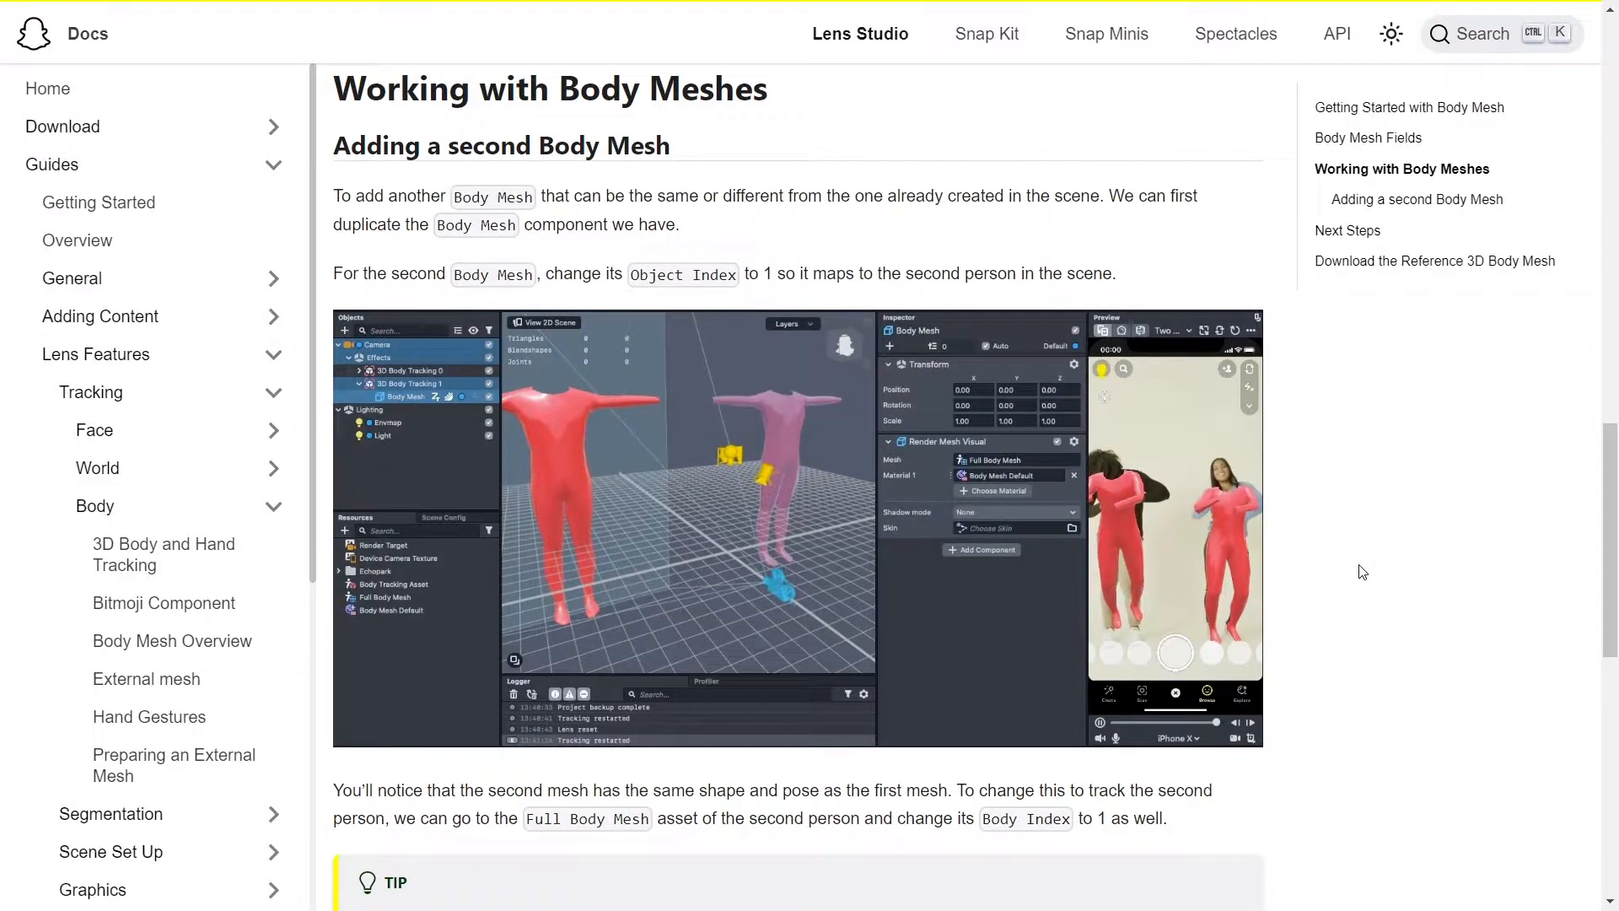
scroll(1335, 580, "down", 7)
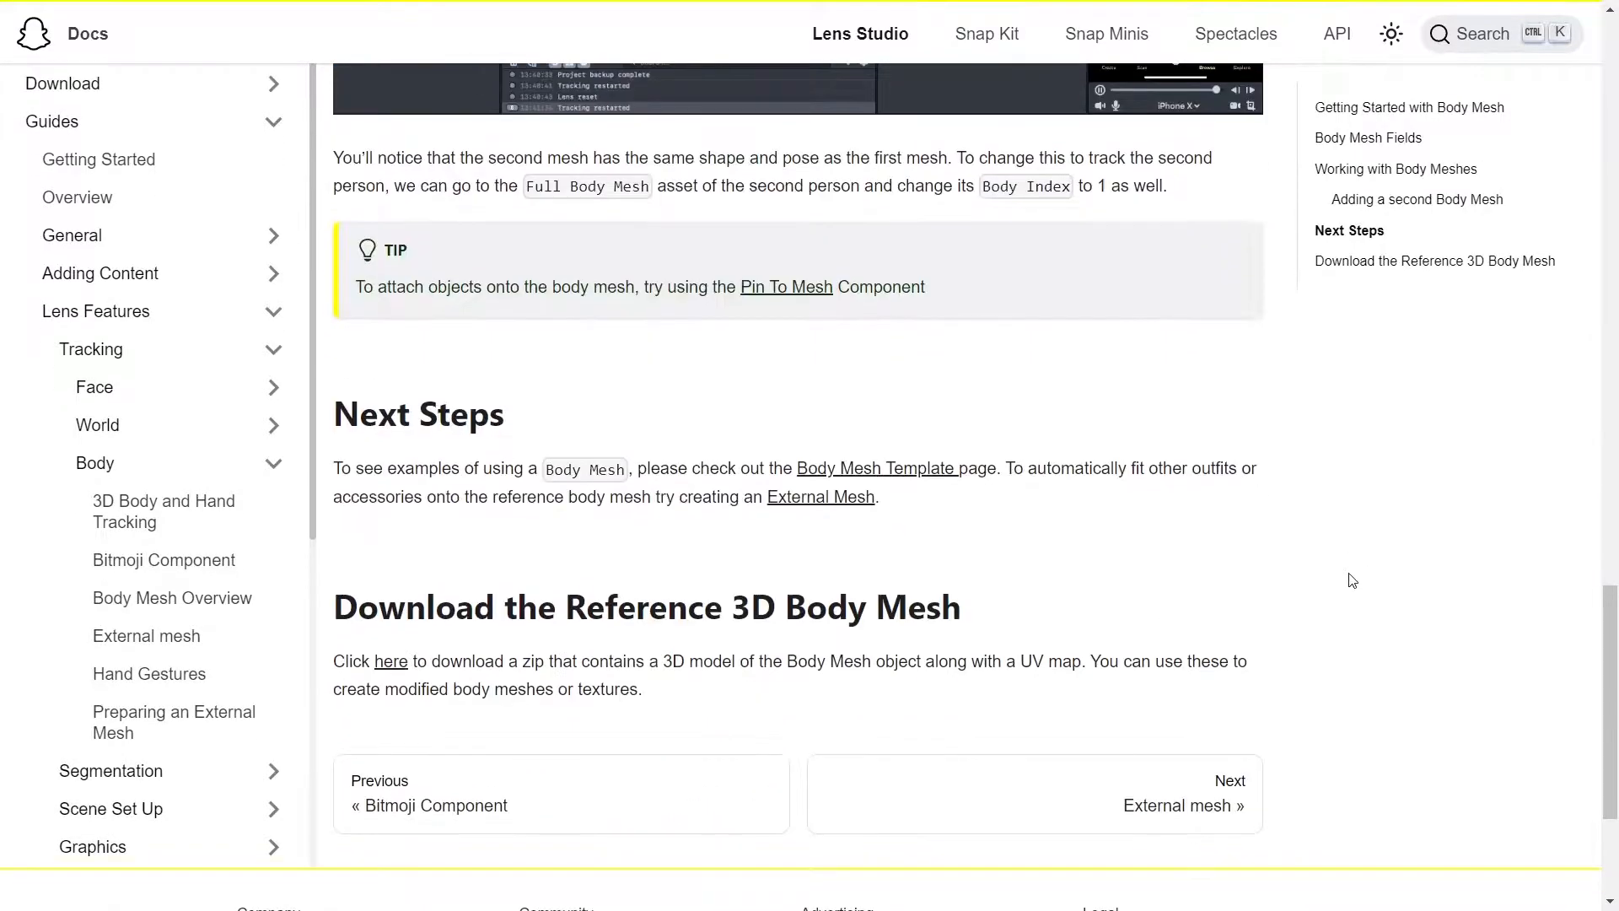
left_click(405, 664)
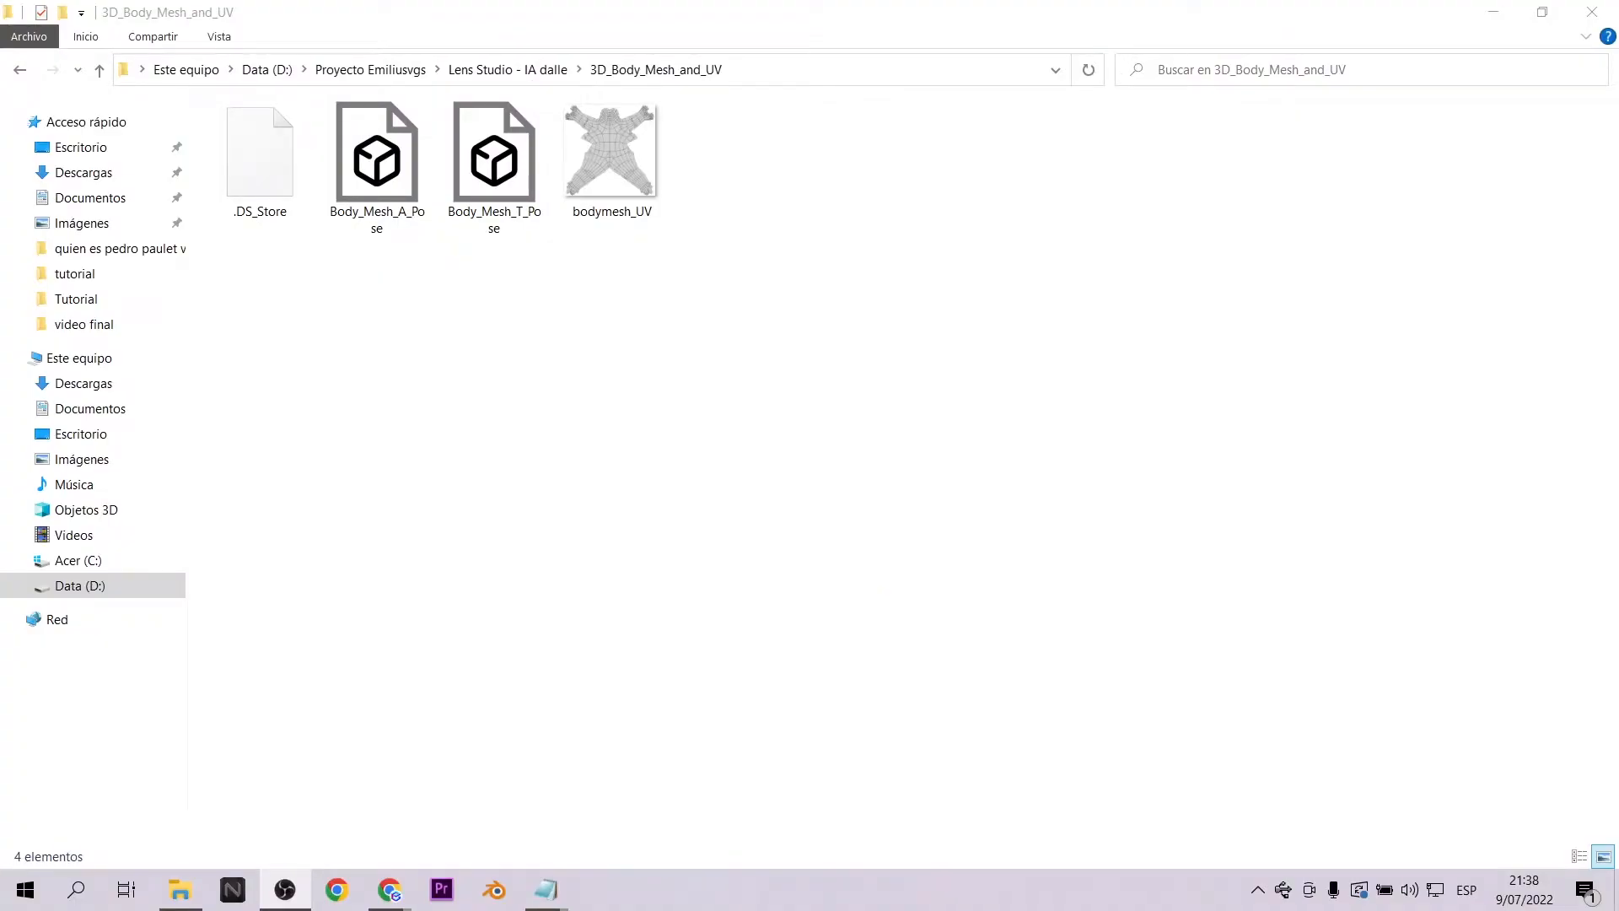
Examine the Body_Mesh_A_Pose and Body_Mesh_T_Pose models and the bodymesh_UV image from the 3D_Body_Mesh_and_UV folder
double_click(408, 184)
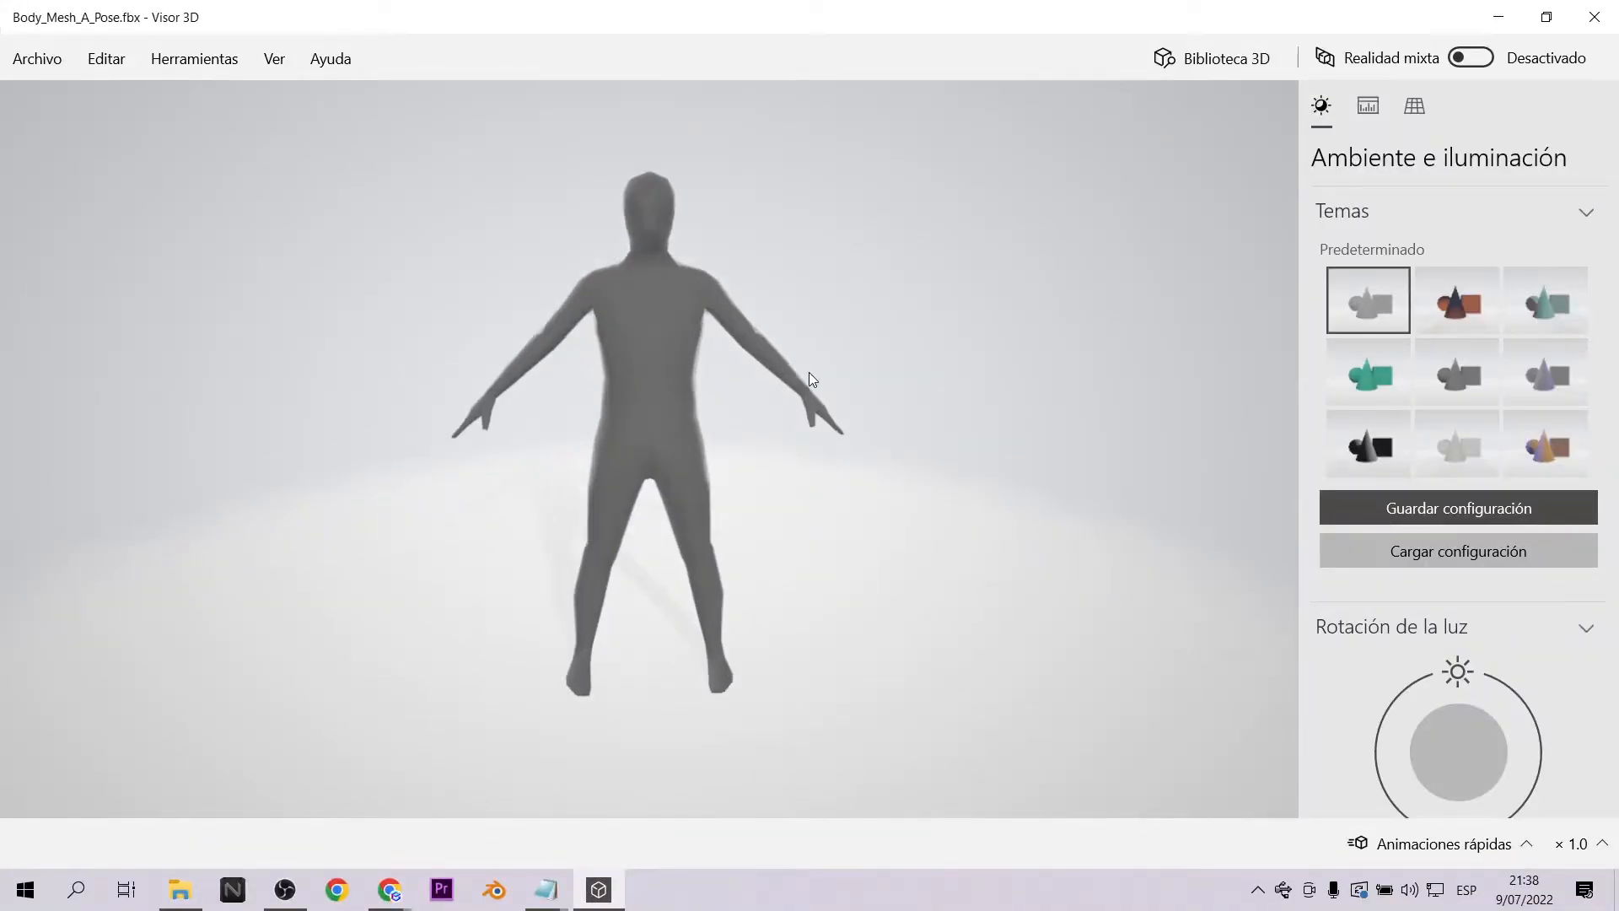
left_click(1510, 23)
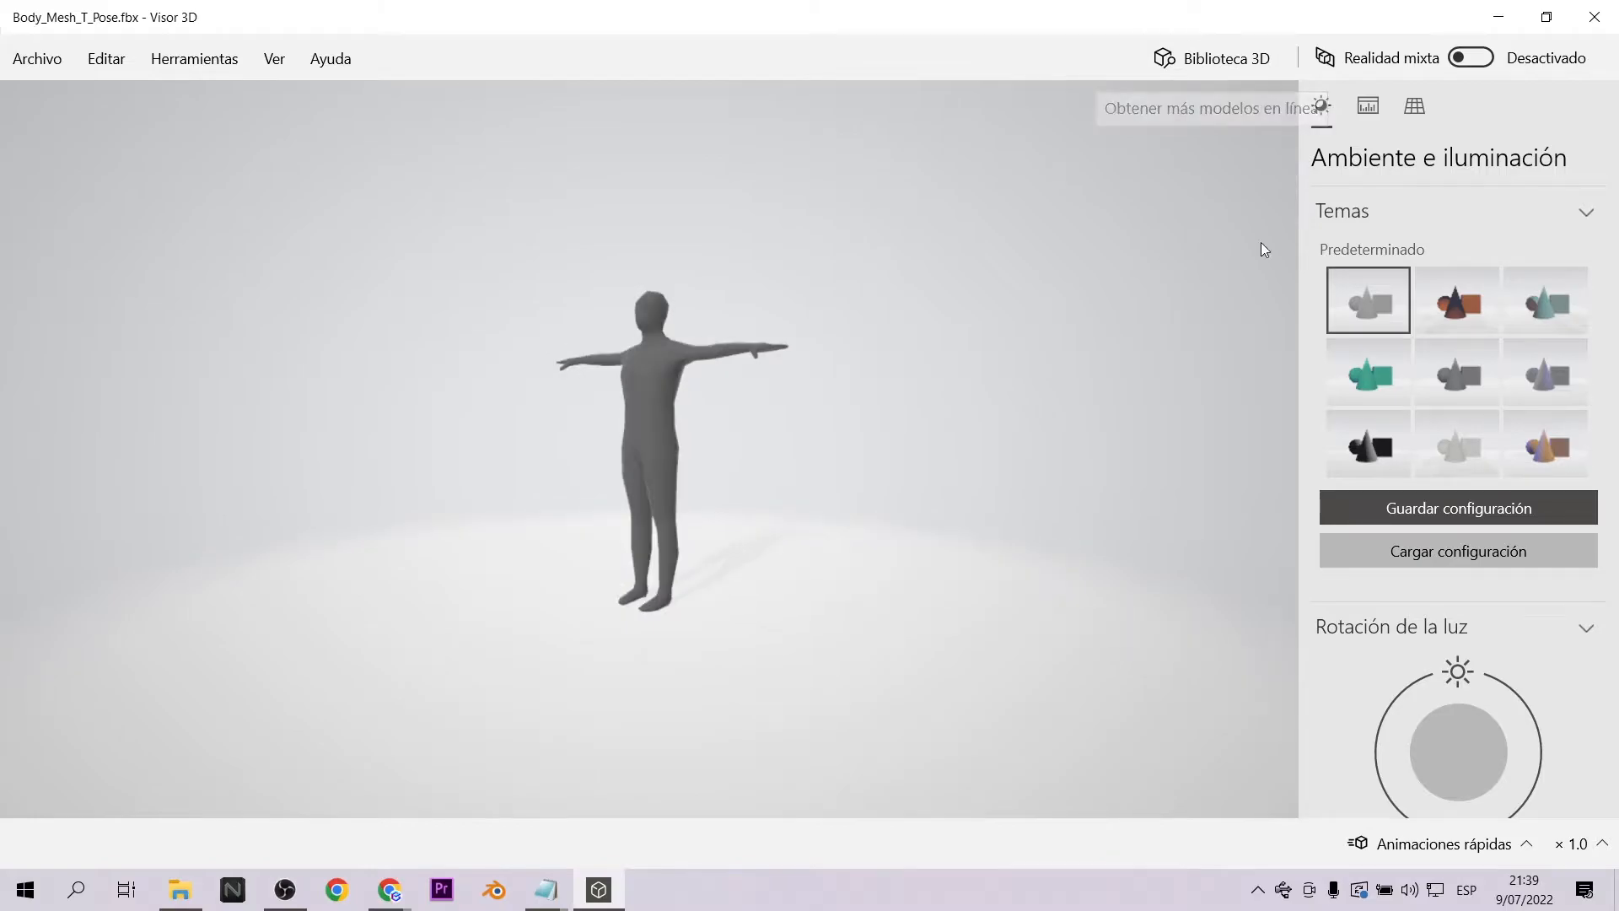
left_click(1594, 17)
double_click(572, 160)
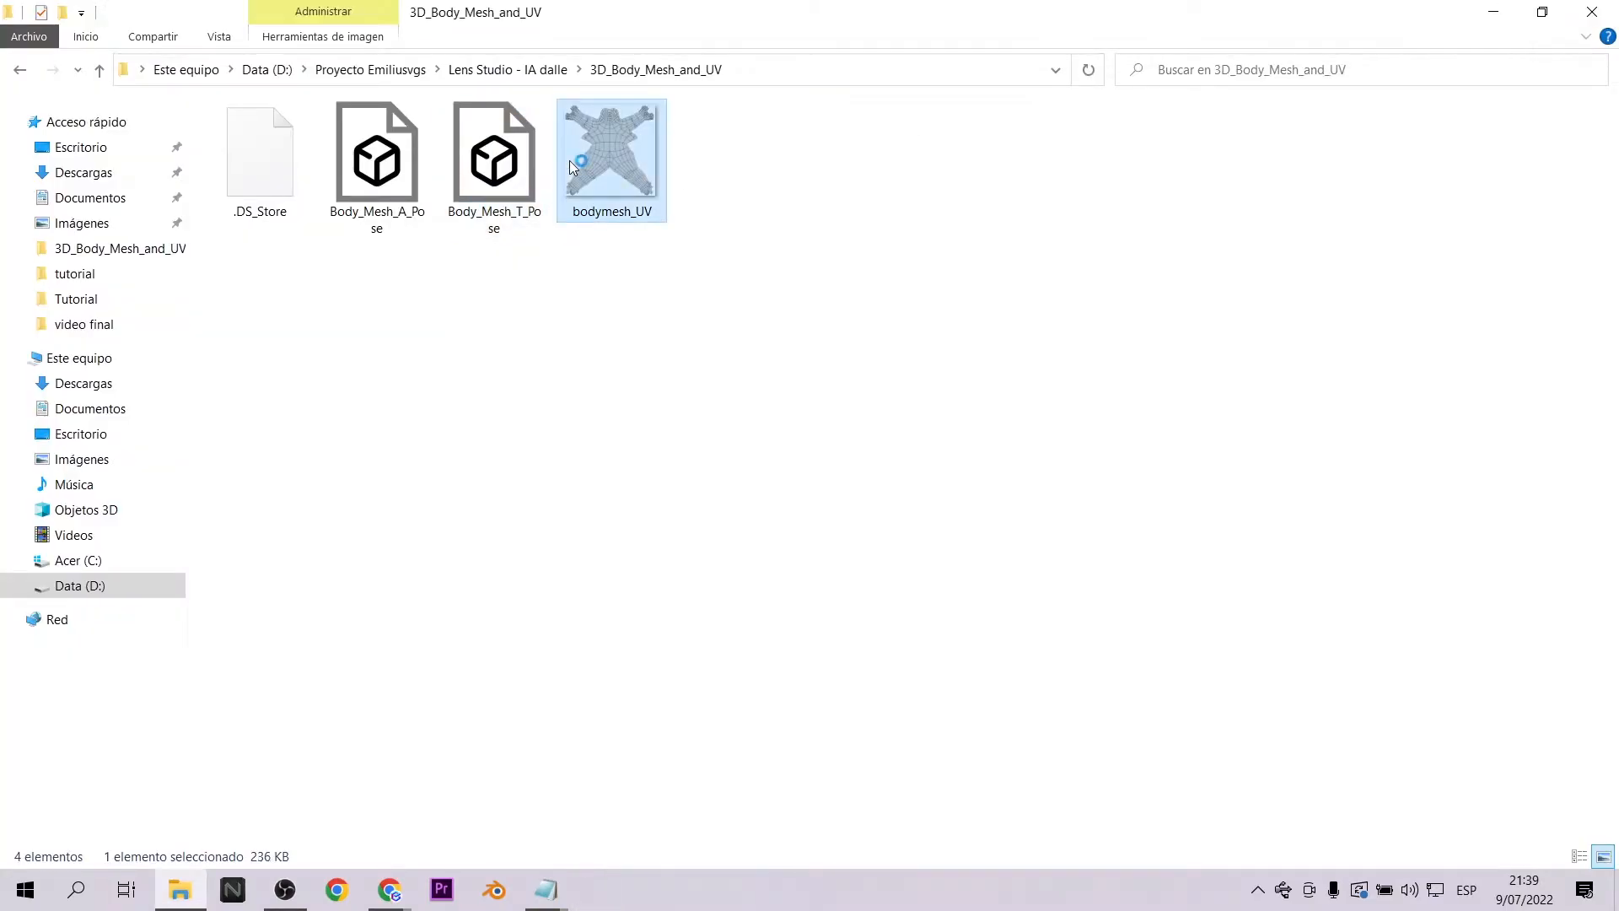
scroll(772, 325, "up", 1)
scroll(770, 324, "down", 1)
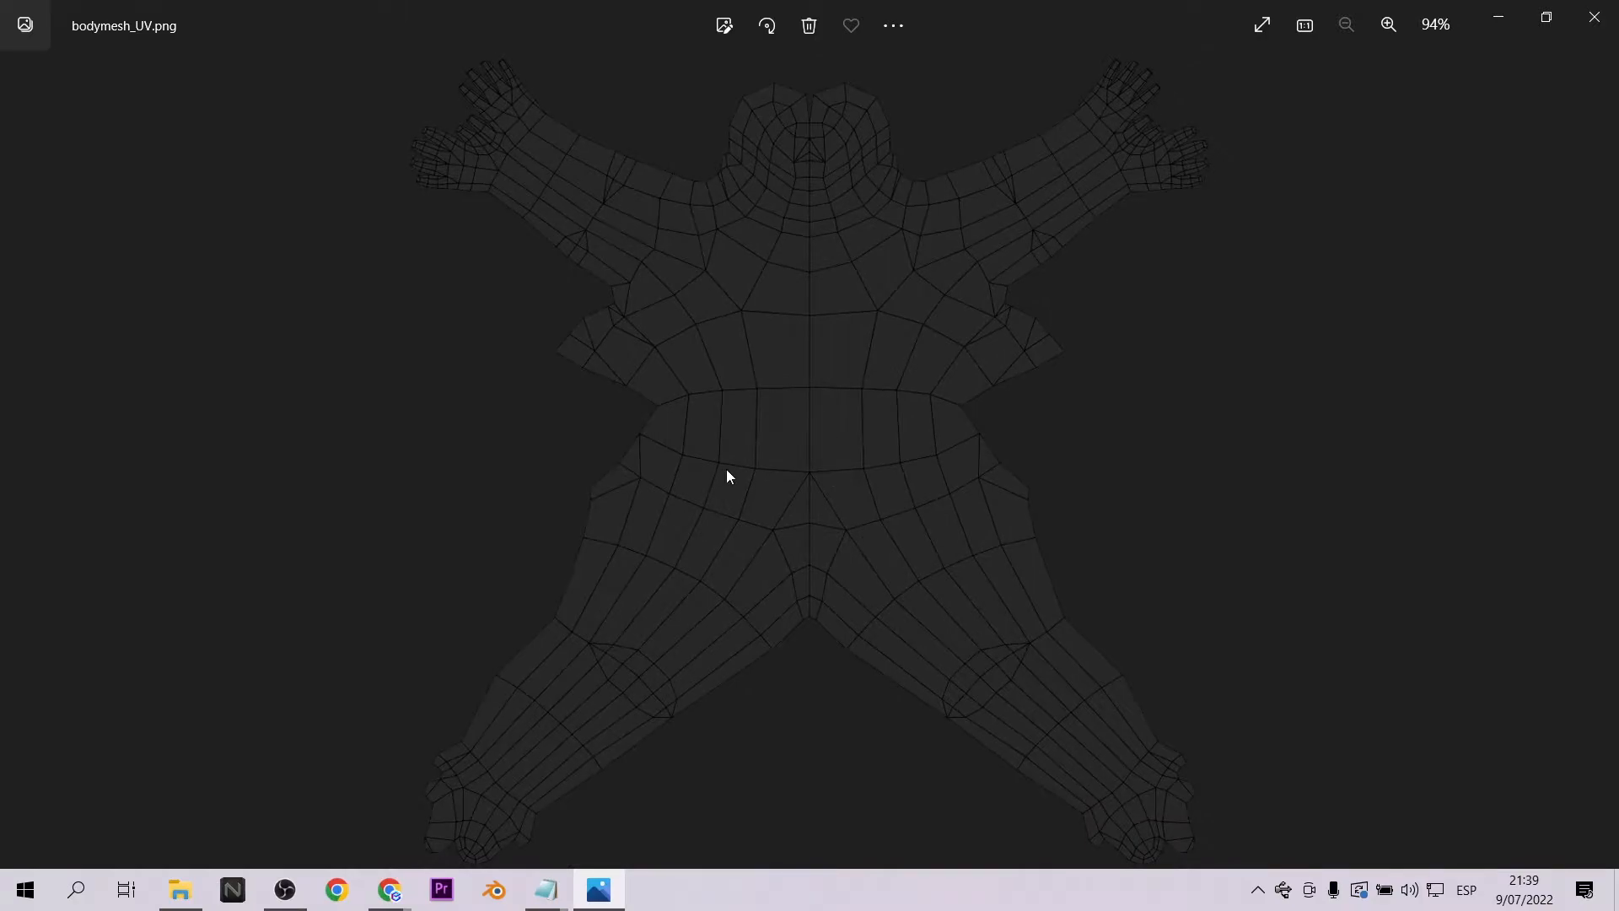
left_click(1580, 26)
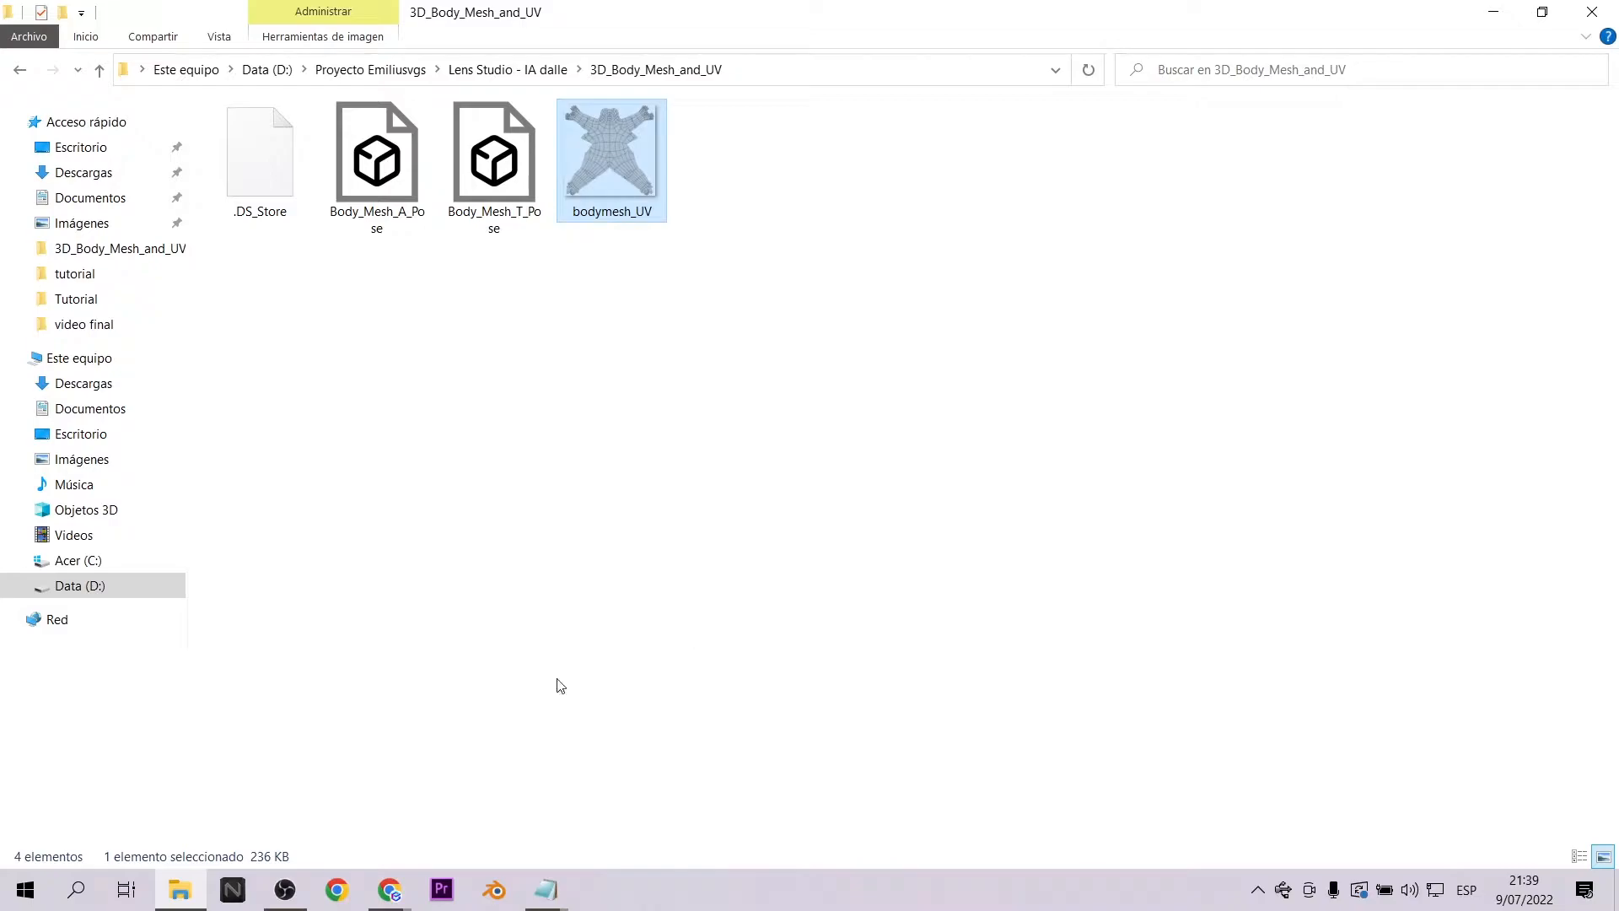
Switch to Photopea and open the "mummy texture" image from the Tutorial folder
left_click(286, 889)
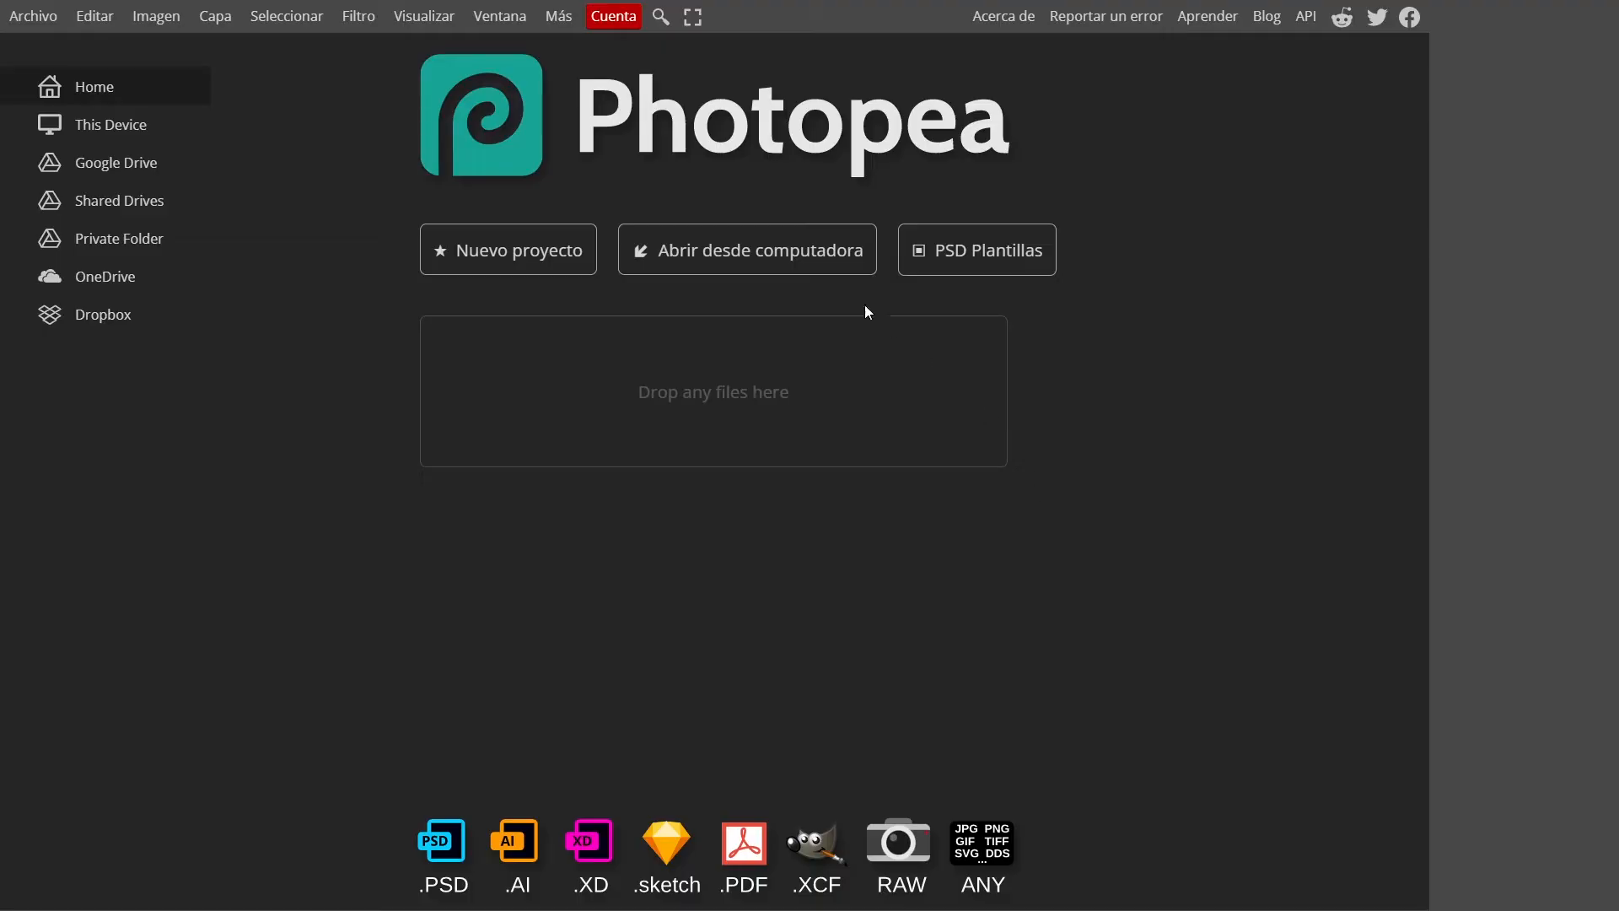
left_click(771, 247)
left_click(242, 310)
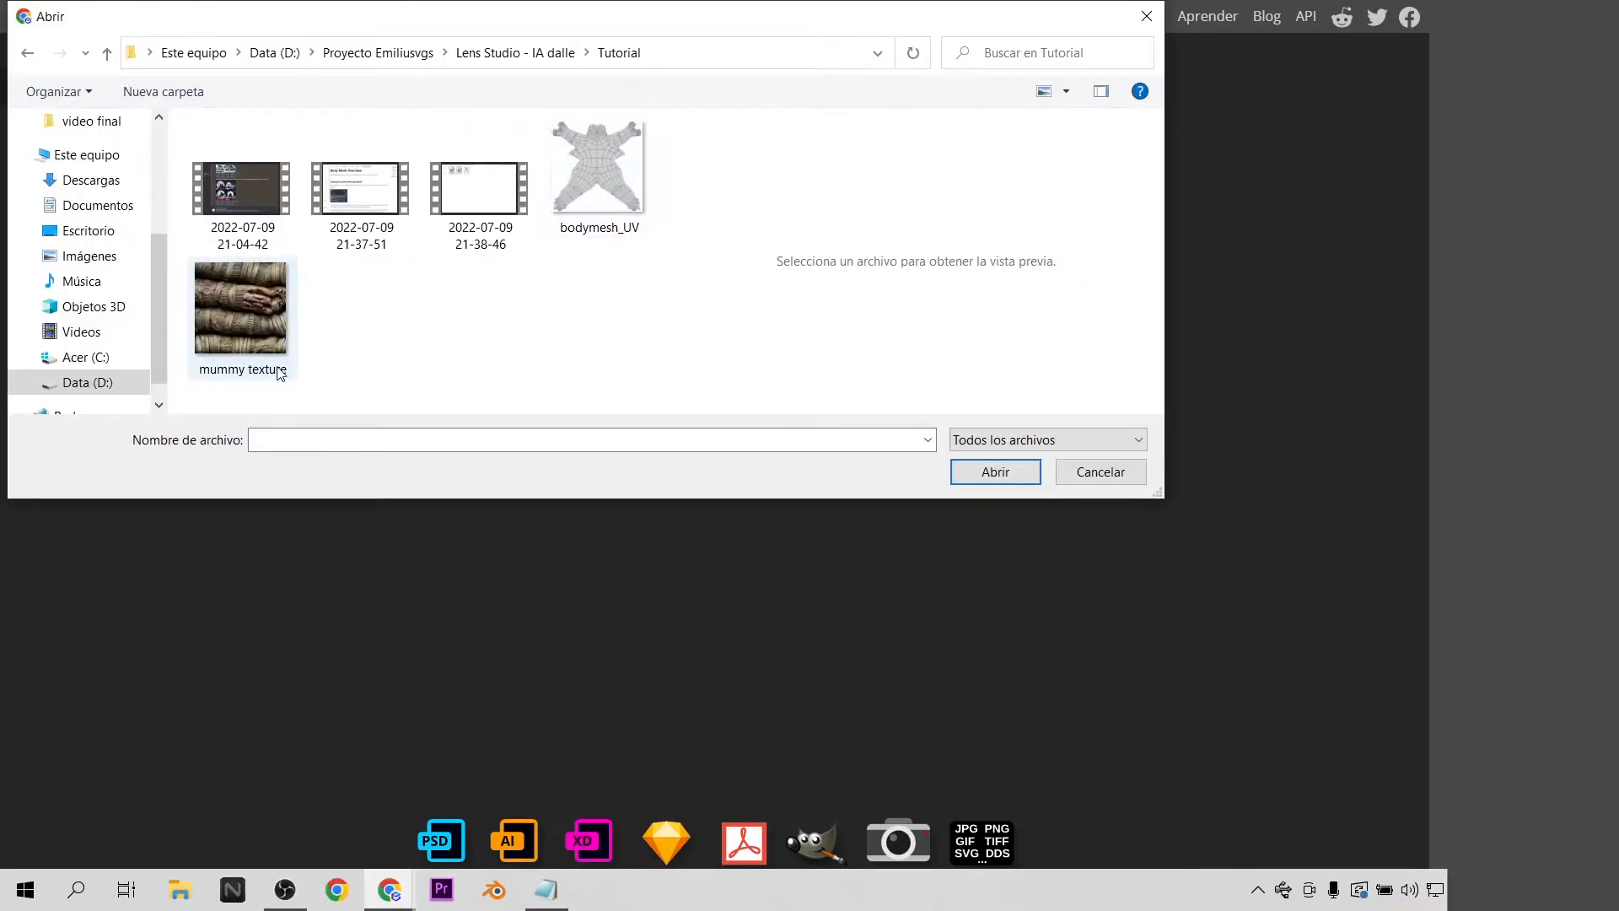
left_click(995, 472)
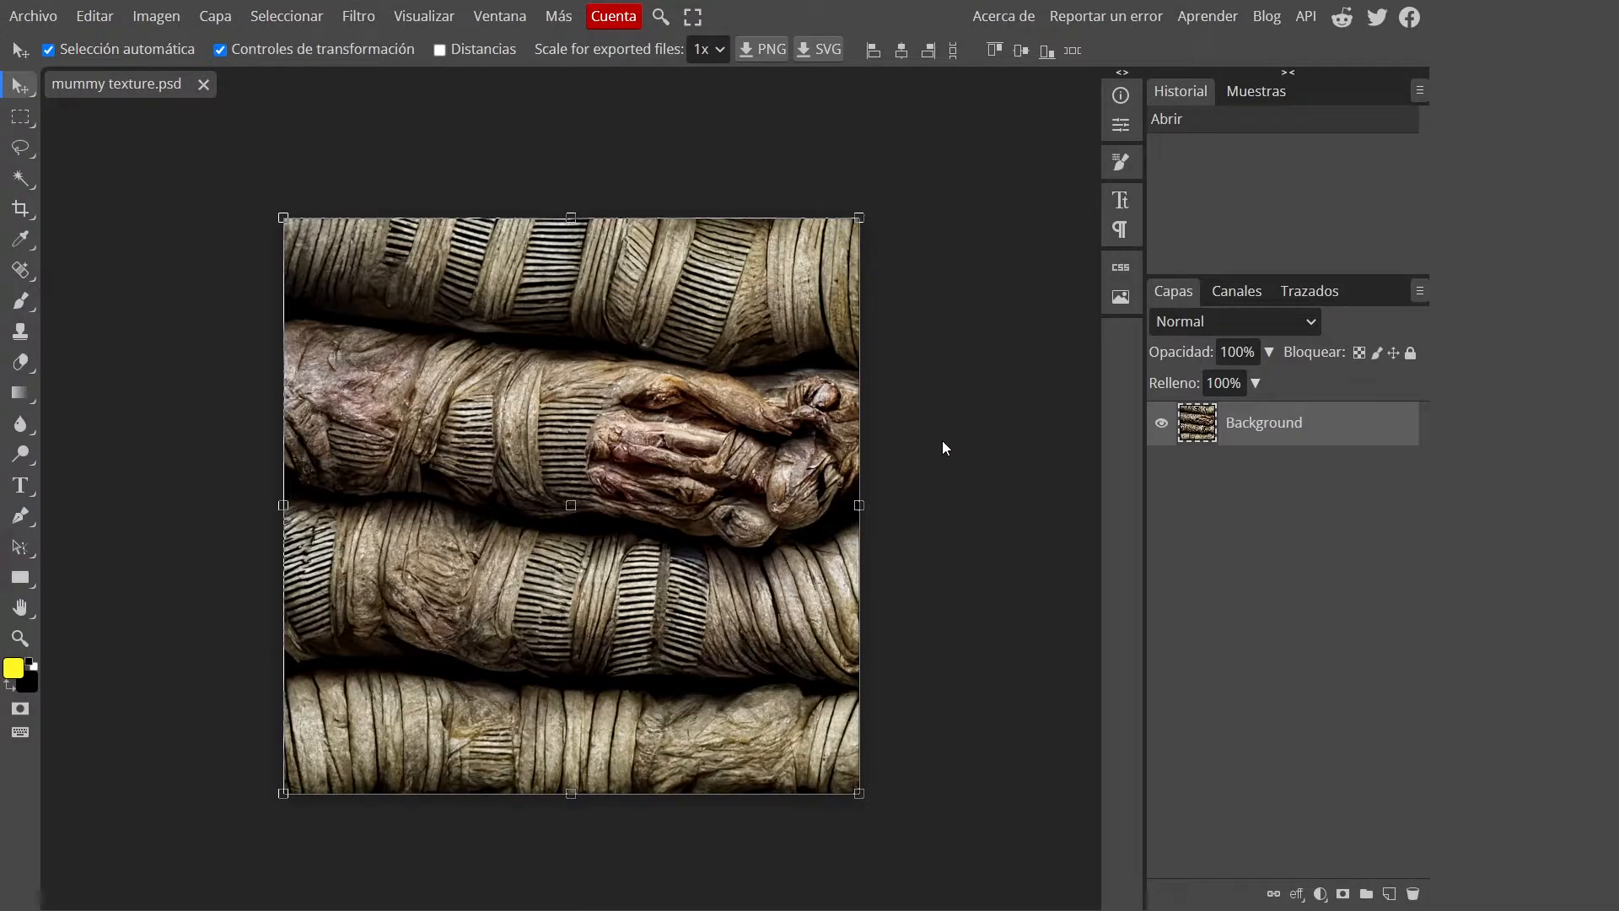
Place the bodymesh_UV image from the Tutorial folder over the mummy texture and rasterize its layer
left_click(33, 16)
mouse_move(99, 139)
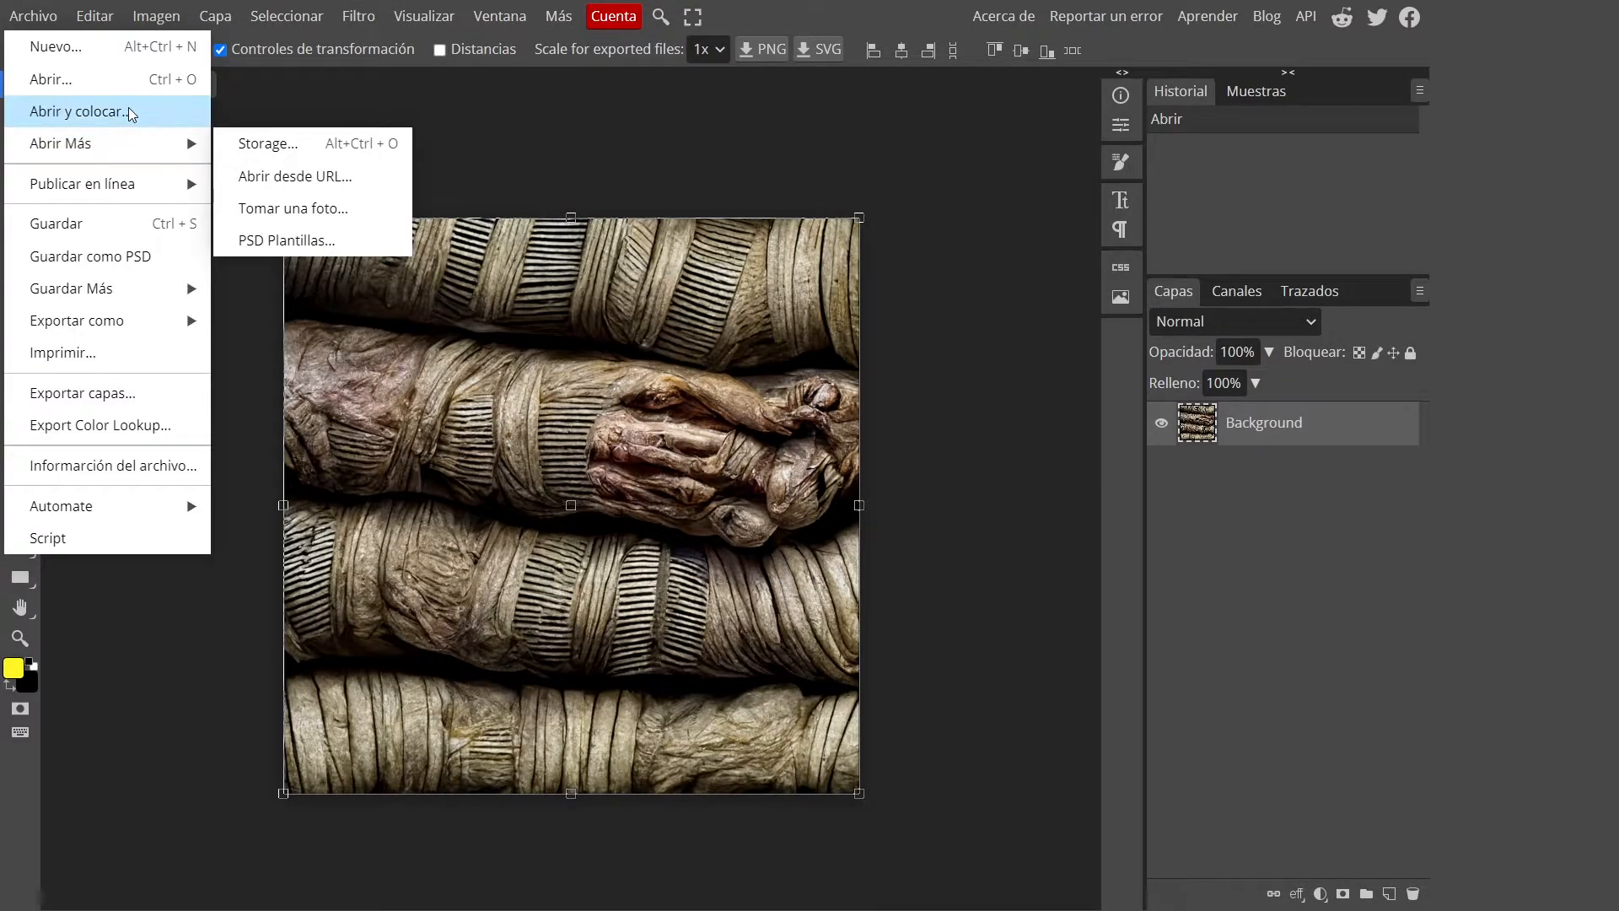
left_click(128, 111)
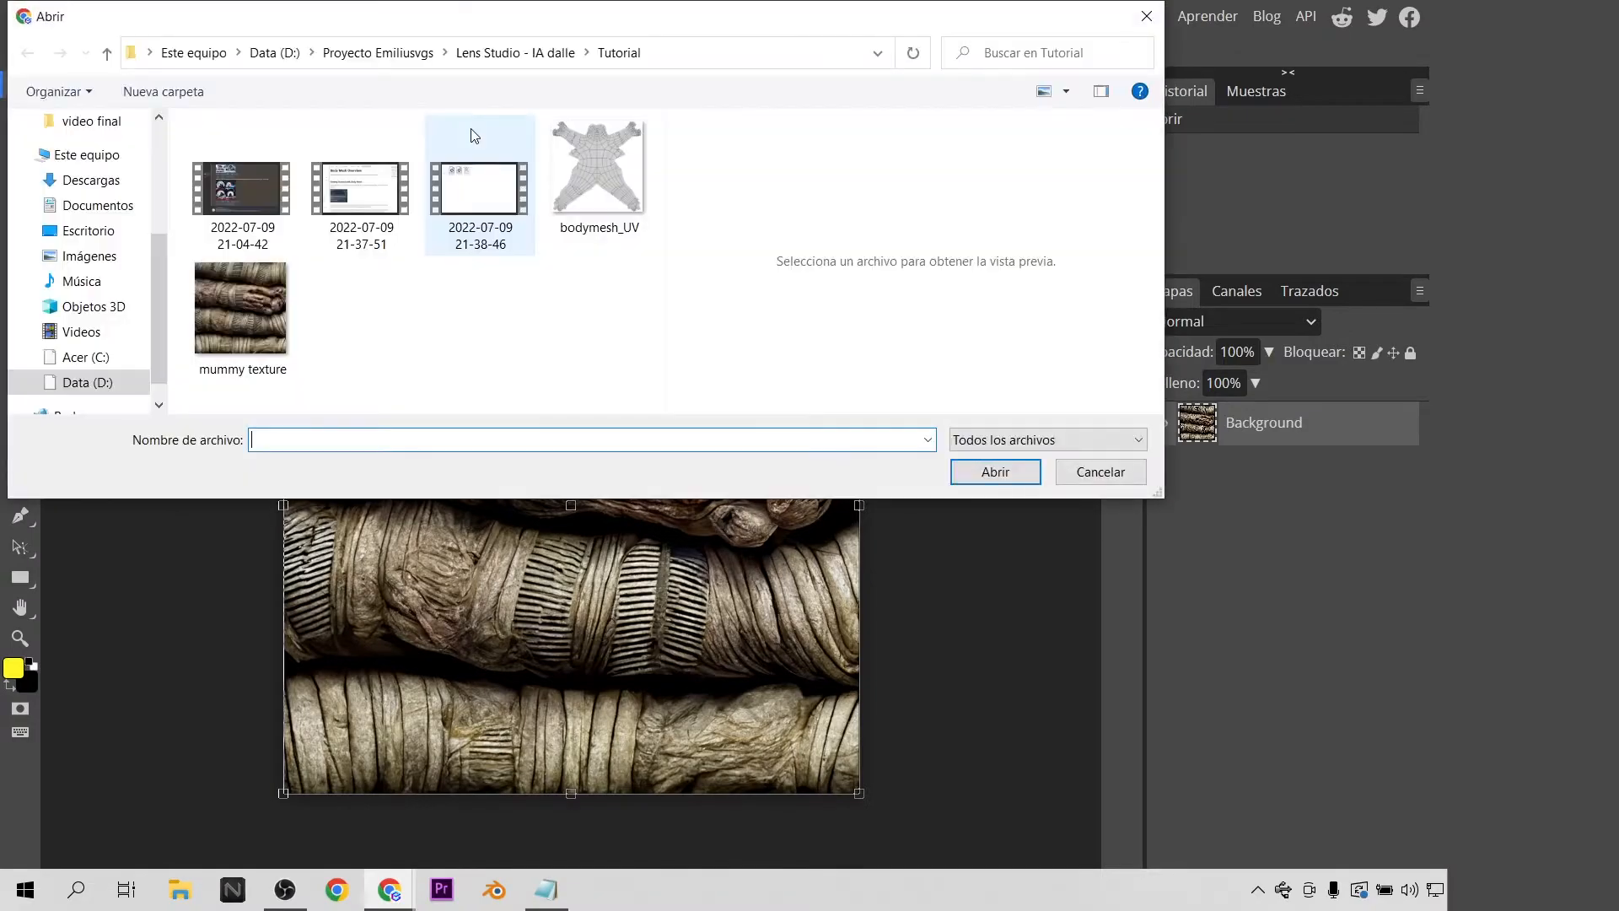
left_click(624, 145)
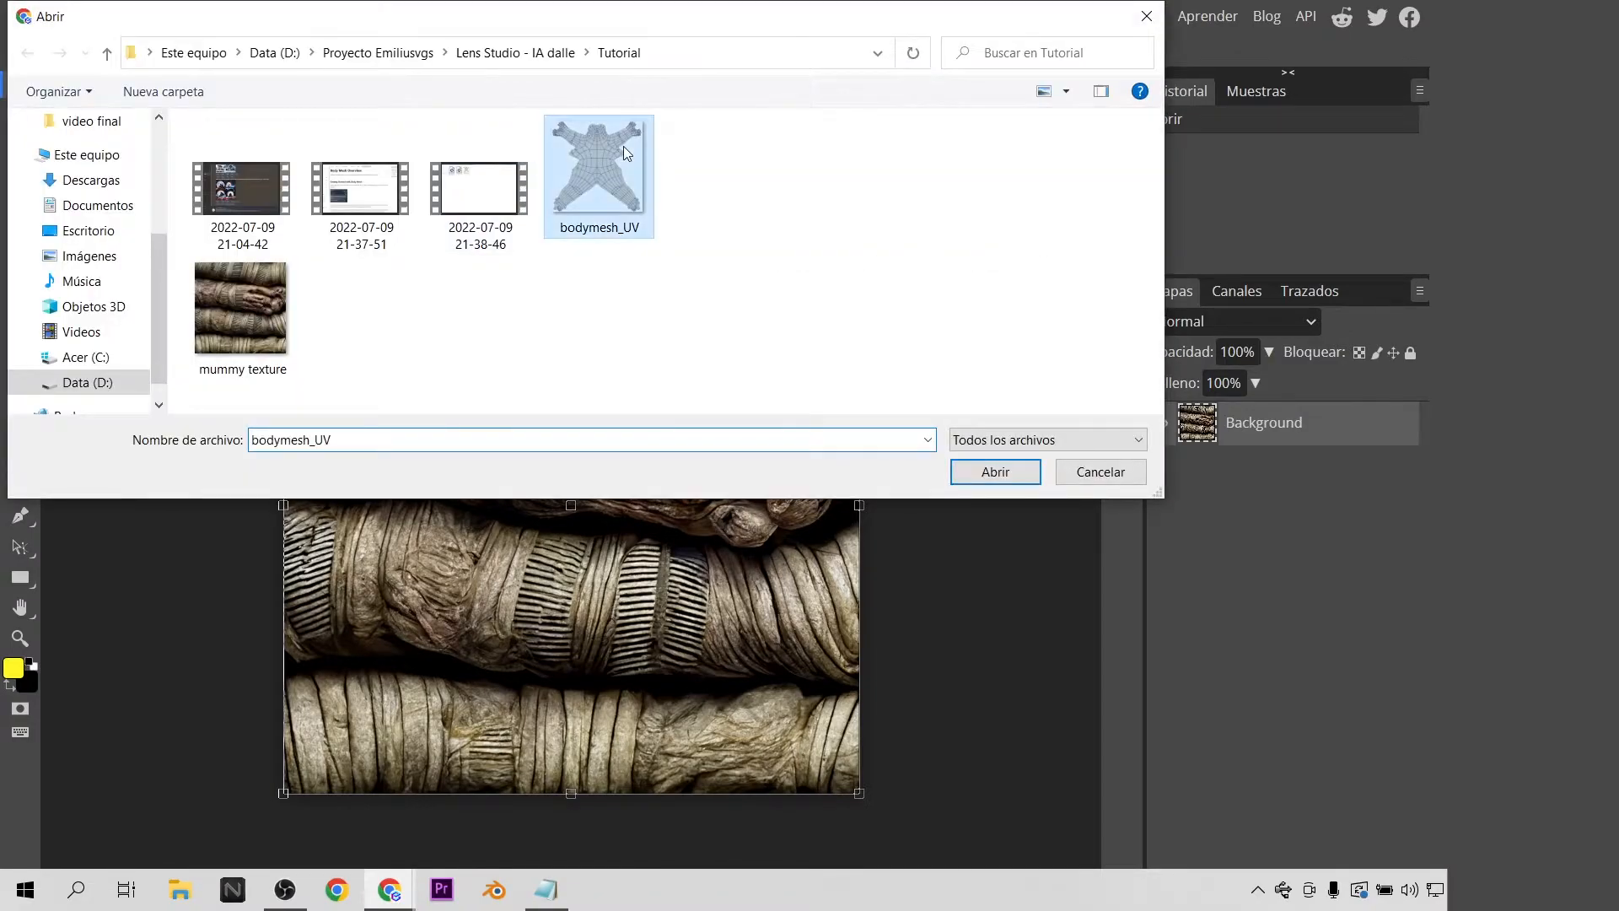
left_click(995, 473)
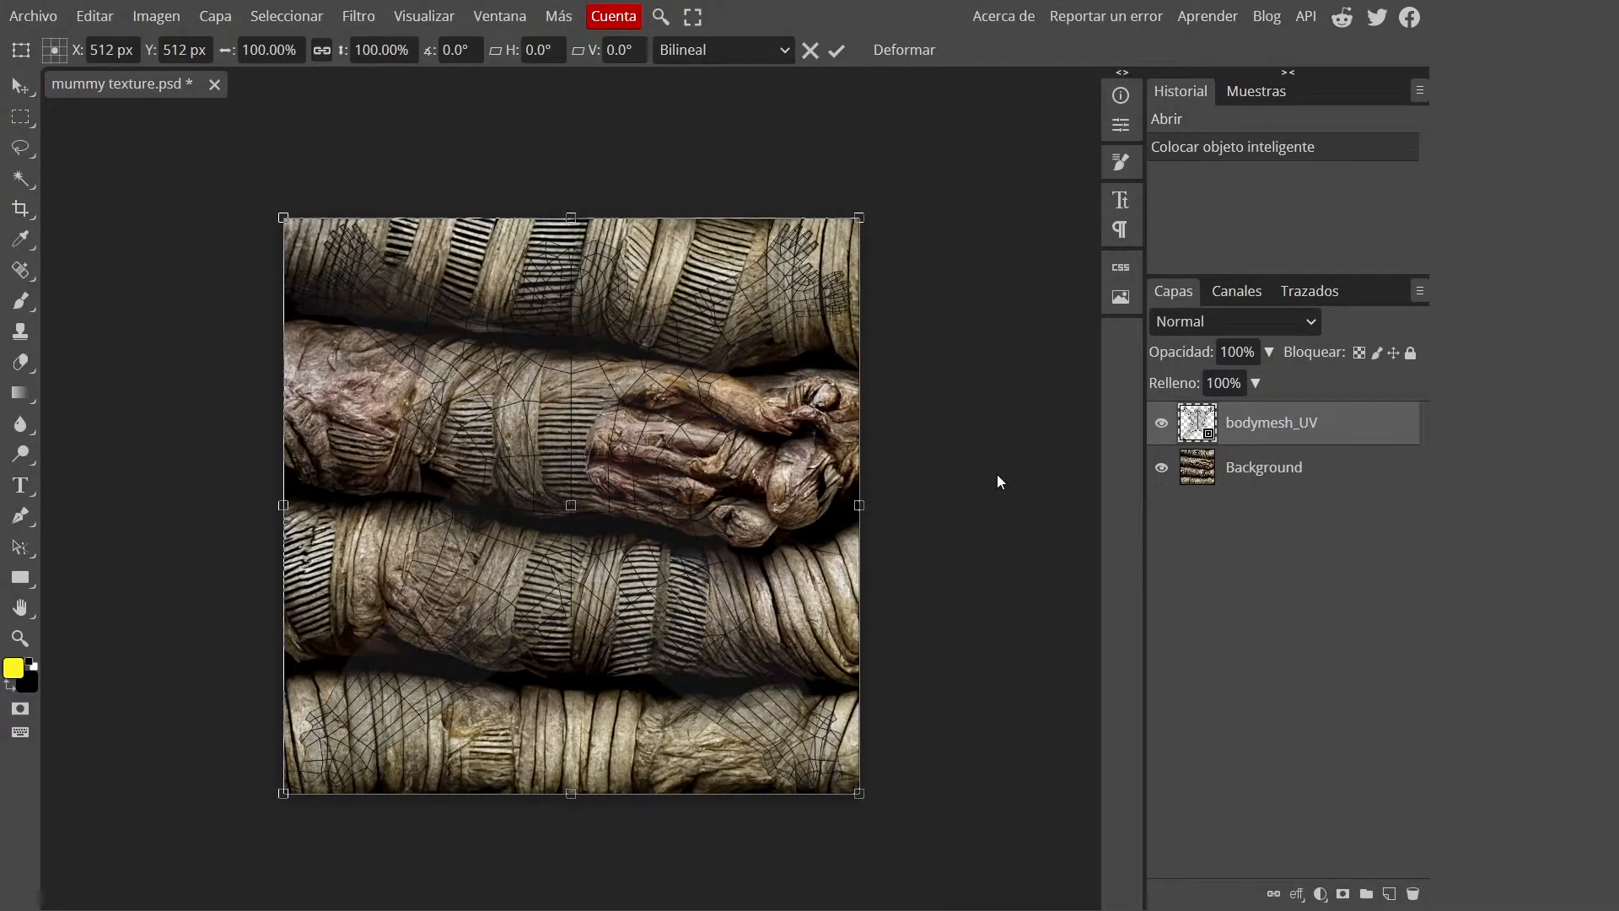
right_click(1297, 422)
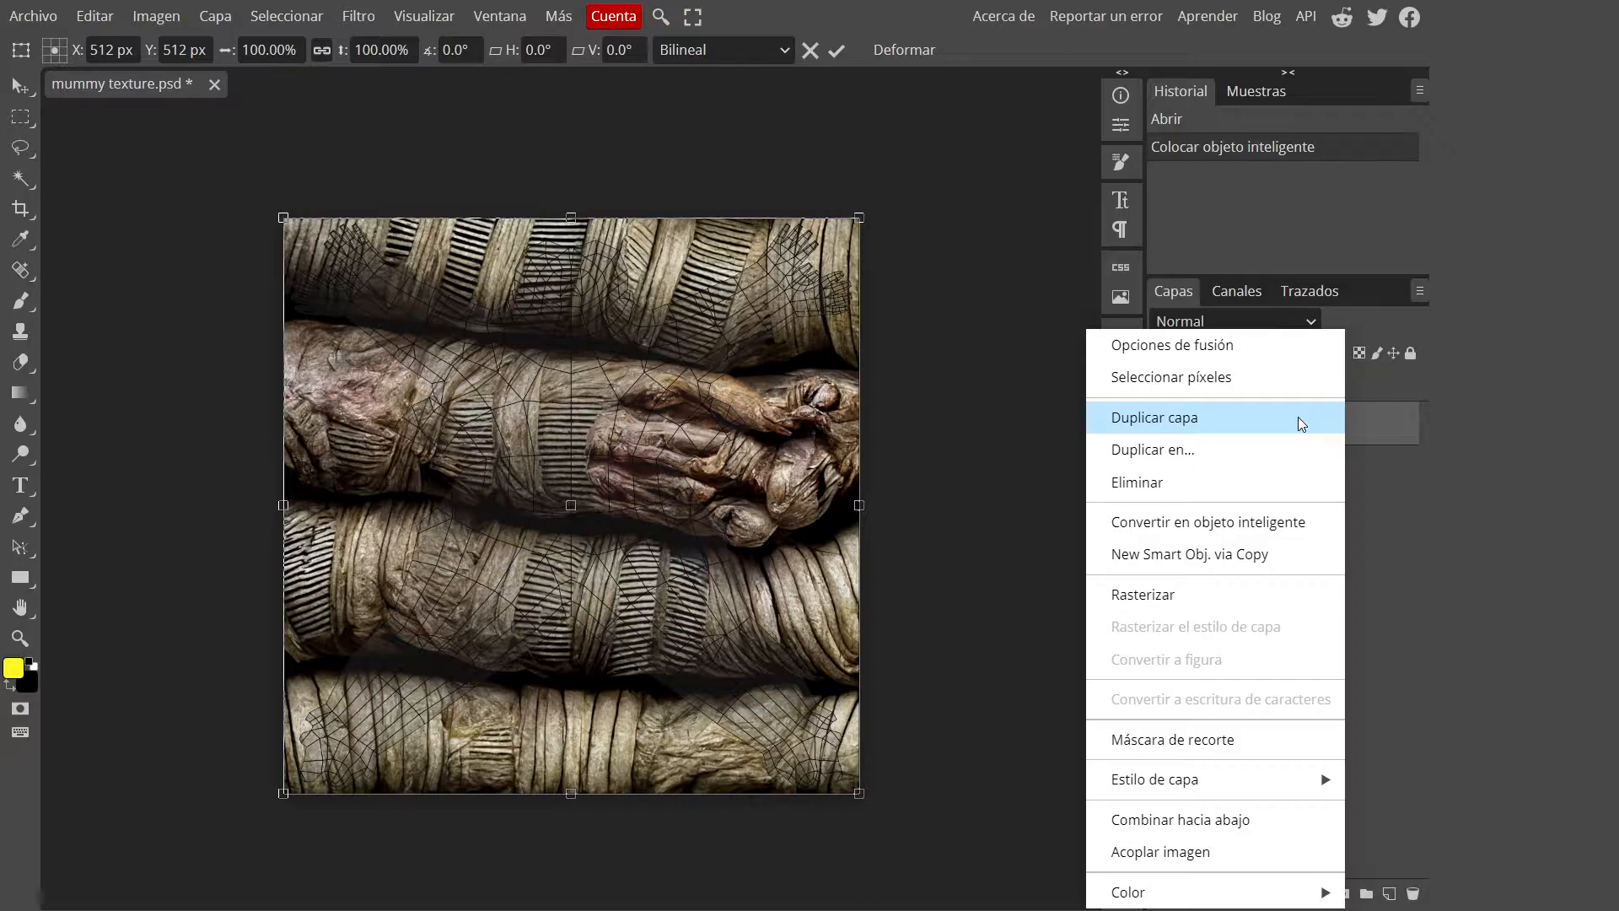
left_click(1216, 602)
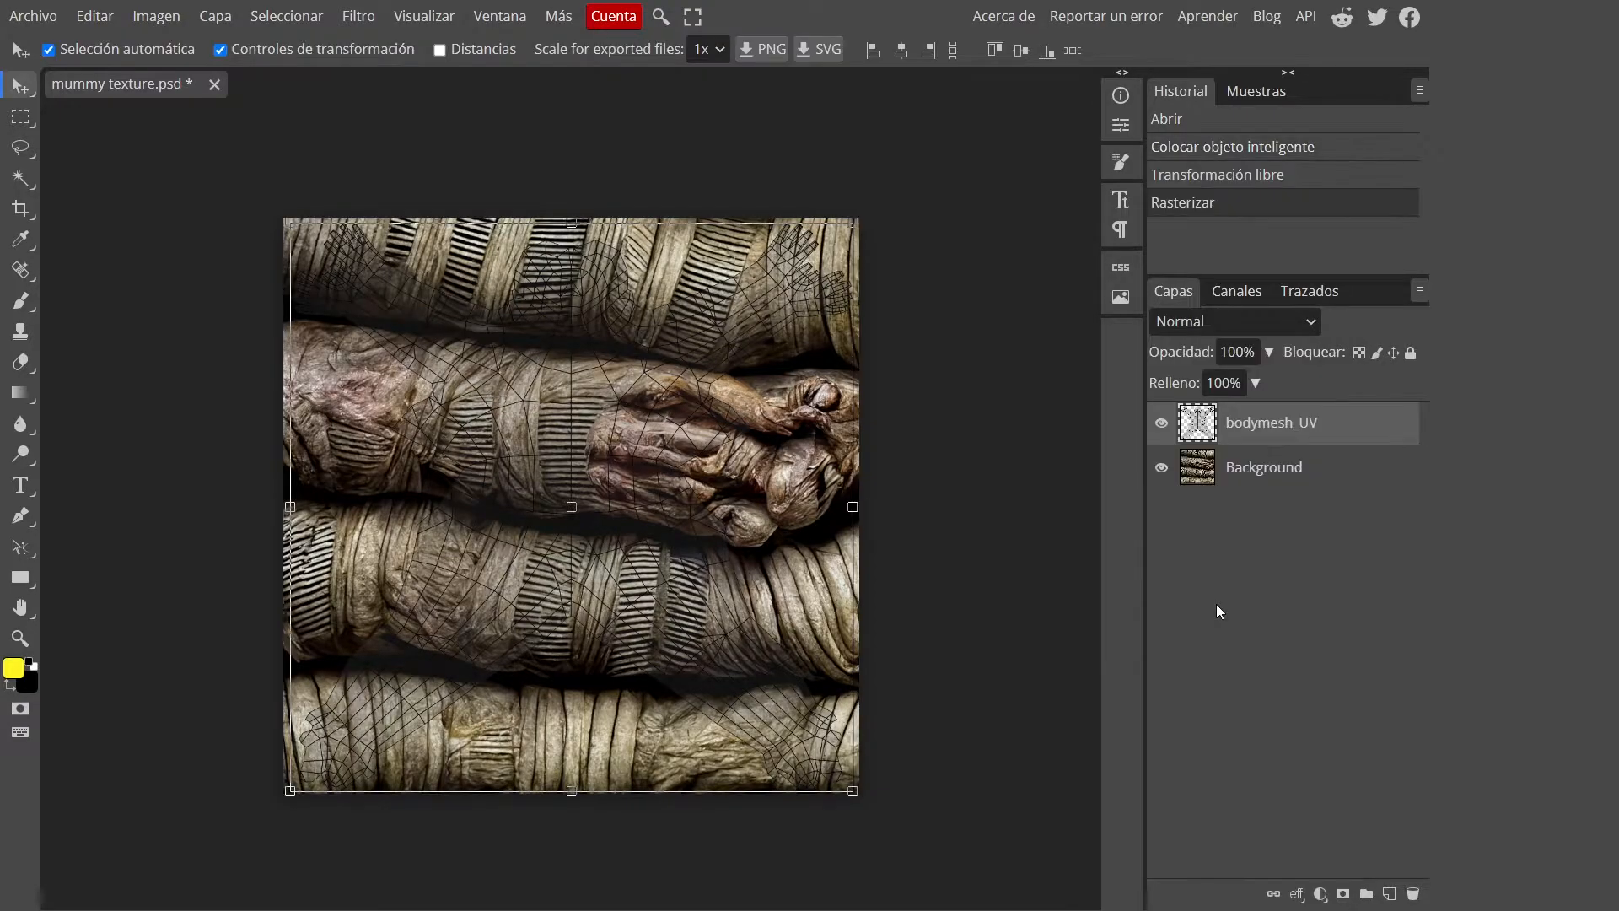
Shrink the mummy texture to a small tile in the canvas's upper-left corner and put its layer above bodymesh_UV
left_click(1282, 472)
left_click(861, 793)
left_click_drag(867, 792, 514, 448)
left_click_drag(1290, 487, 1275, 408)
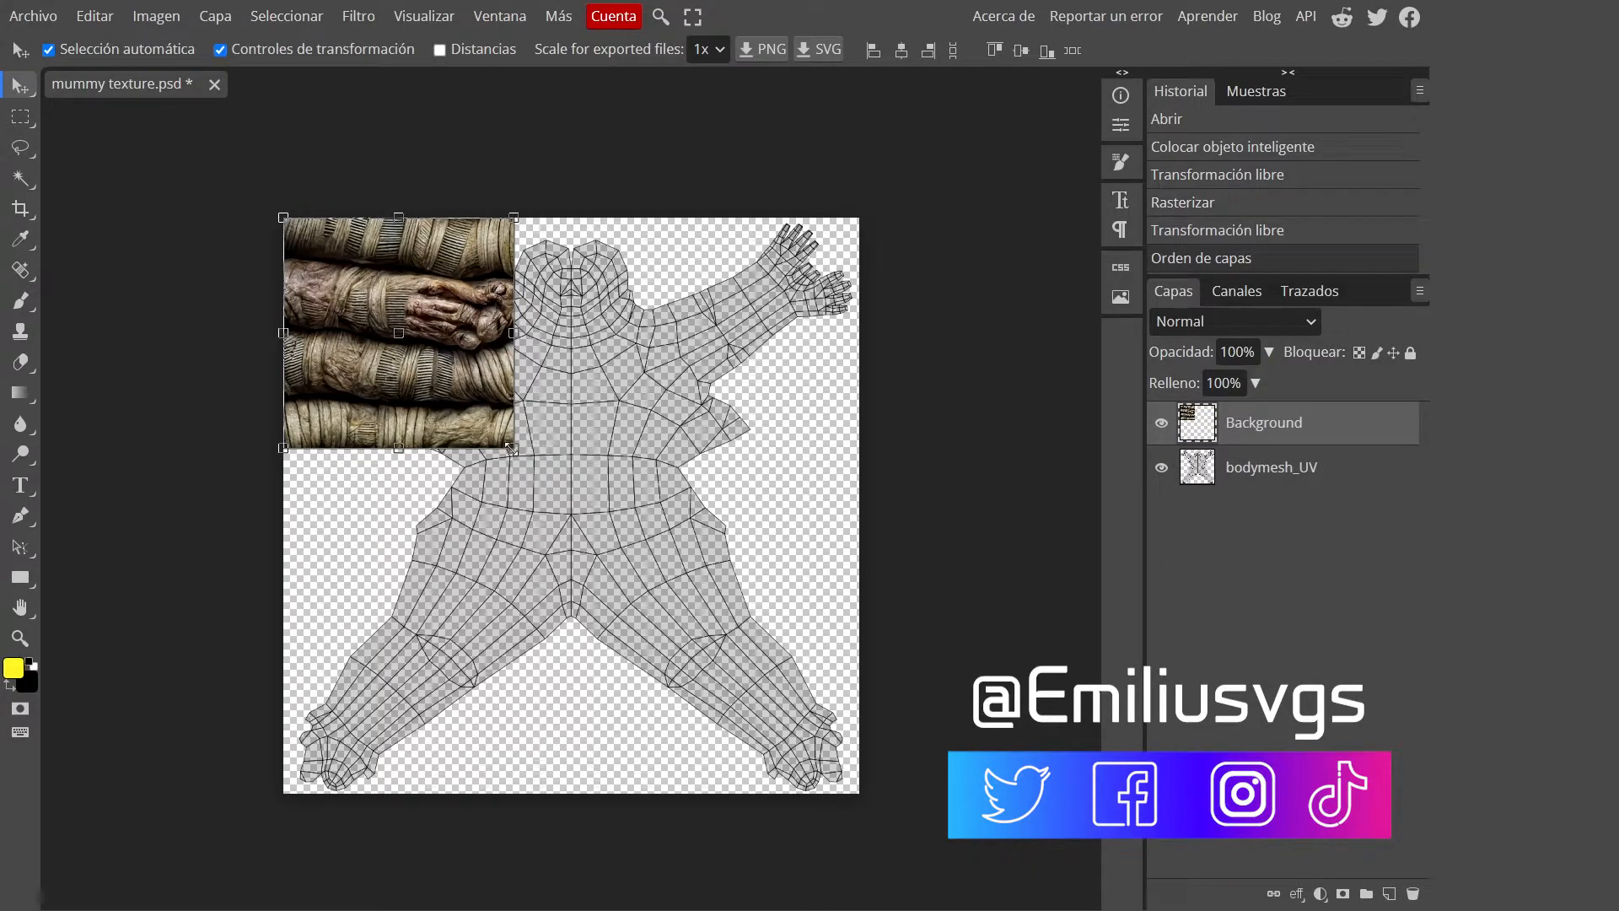
left_click_drag(512, 449, 486, 421)
Duplicate the texture tile twice and line up the copies beside it to fill the canvas's top row
left_click(1297, 430)
key("ctrl+j")
left_click_drag(391, 278, 791, 253)
key("ctrl+j")
scroll(598, 244, "up", 2)
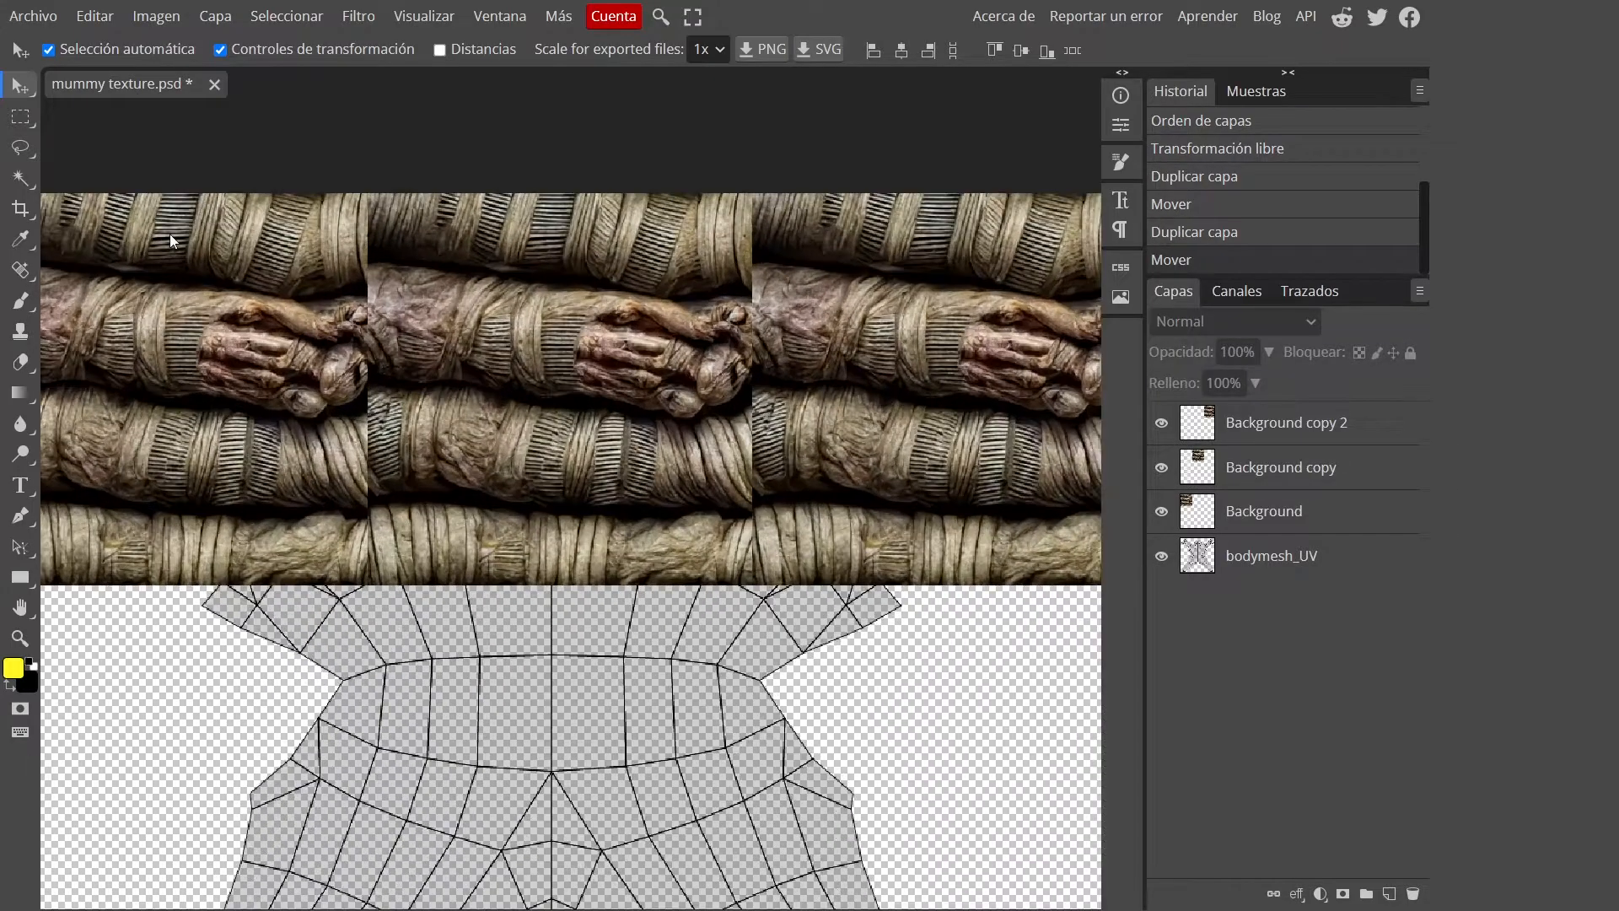
left_click(20, 362)
left_click(59, 51)
scroll(742, 236, "down", 2, "alt")
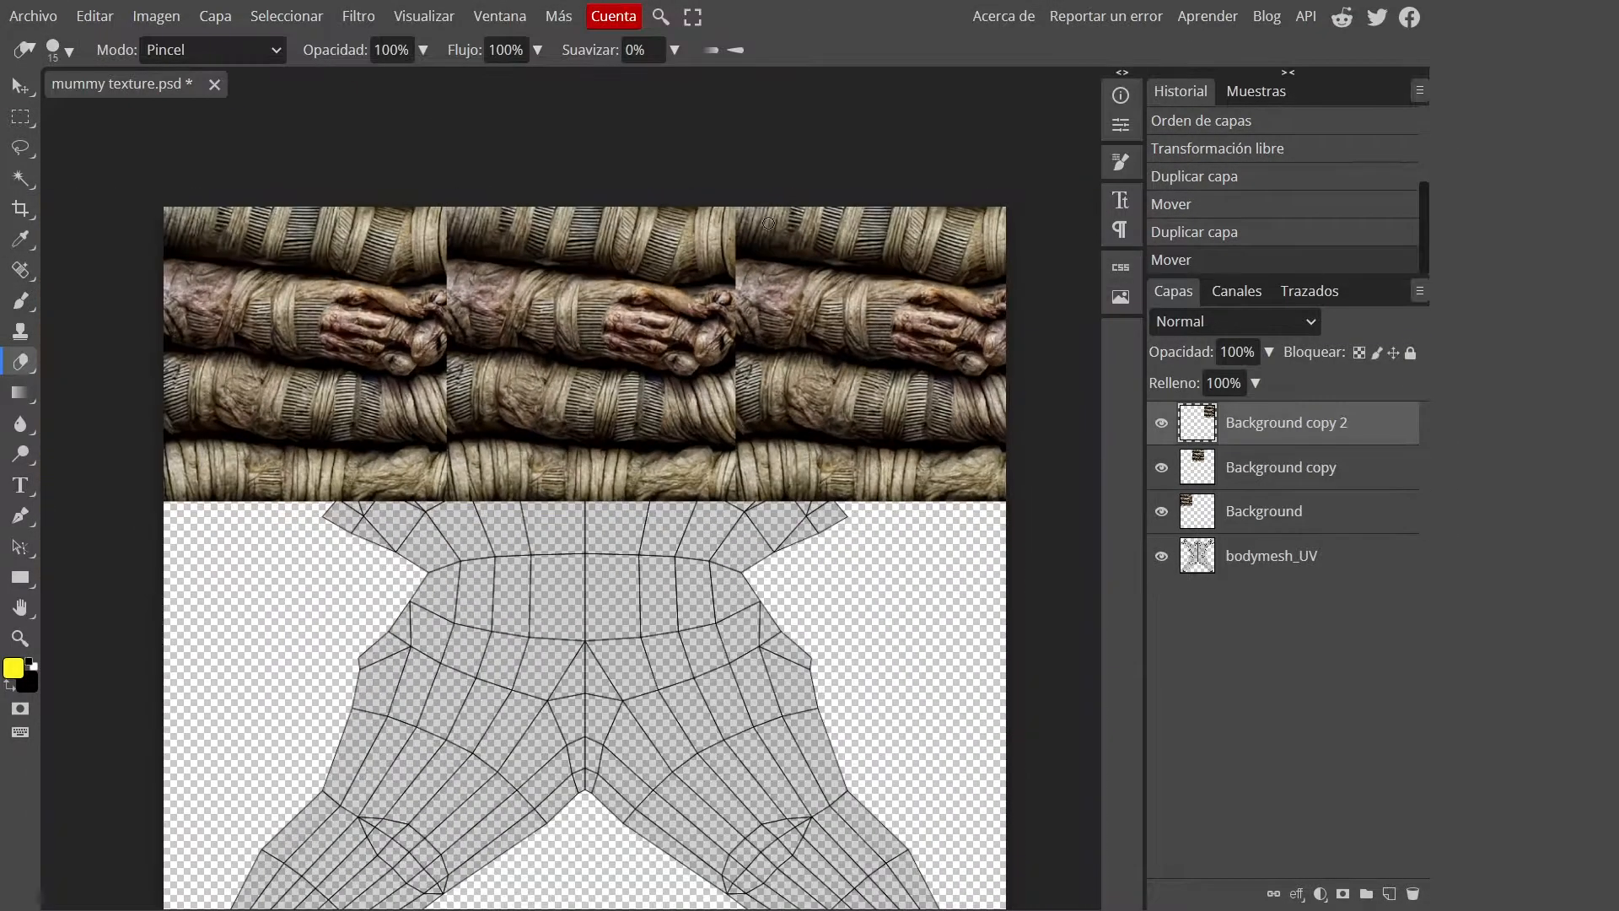
left_click_drag(738, 206, 739, 274)
key("ctrl+z")
Shift the right texture tile to overlap the middle one and blend its left edge with the Eraser
key("v")
left_click_drag(867, 314, 842, 317)
left_click(21, 362)
left_click(70, 53)
left_click_drag(324, 157, 153, 158)
left_click_drag(715, 205, 709, 482)
Erase the middle tile's left edge, then shift the tile over its left neighbour and scale it to 100.70%
key("alt+bracketleft")
mouse_move(458, 211)
left_mouse_down()
mouse_move(463, 246)
mouse_move(432, 319)
mouse_move(456, 498)
left_mouse_up()
key("v")
left_click_drag(588, 264, 579, 264)
key("ctrl+t")
left_click_drag(588, 499, 600, 499)
left_click(22, 85)
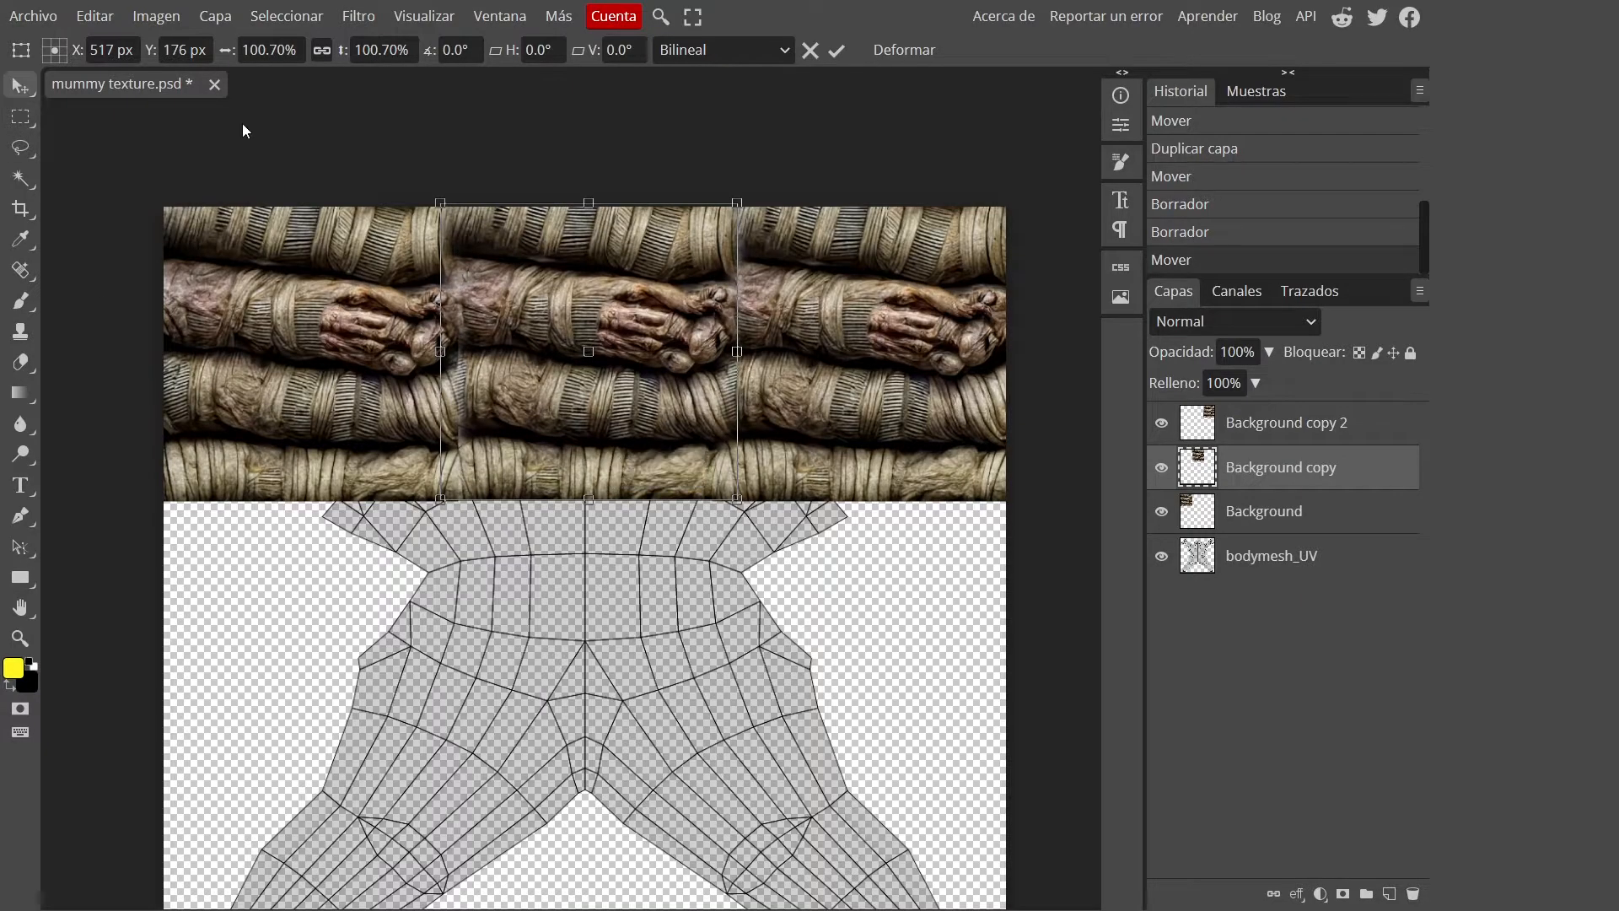
left_click(72, 111)
Merge the three texture tiles into one layer and place a duplicate of the row directly below it
scroll(436, 221, "up", 3, "alt")
scroll(564, 420, "down", 6, "alt")
left_click(1281, 516)
left_click(1276, 422, "shift")
key("ctrl+e")
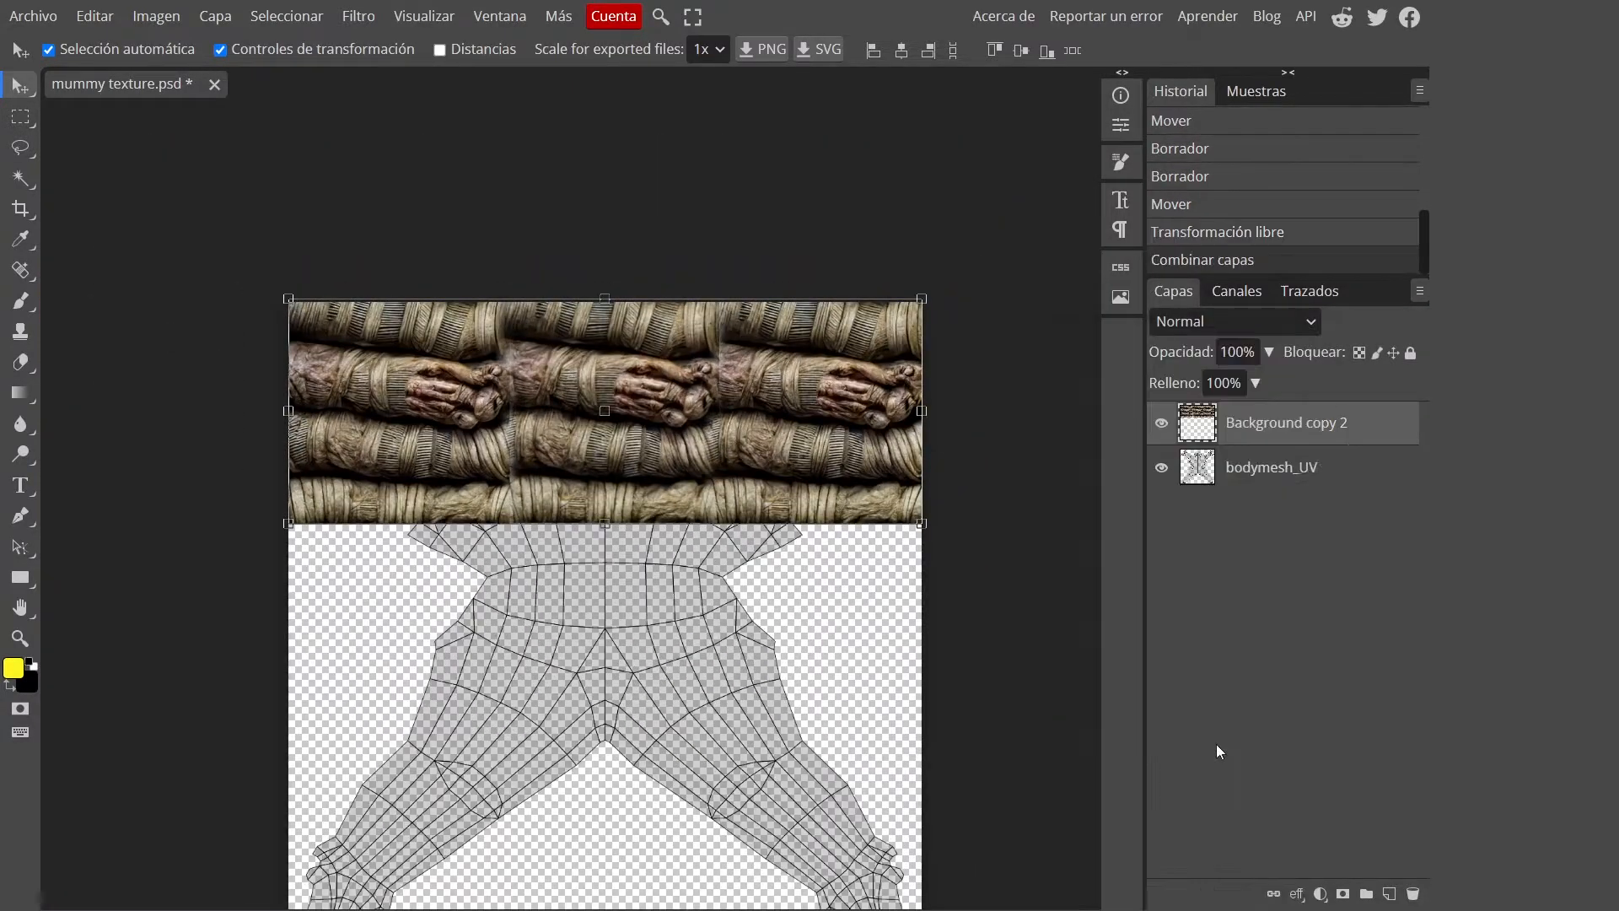
key("ctrl+j")
left_click_drag(797, 386, 797, 601)
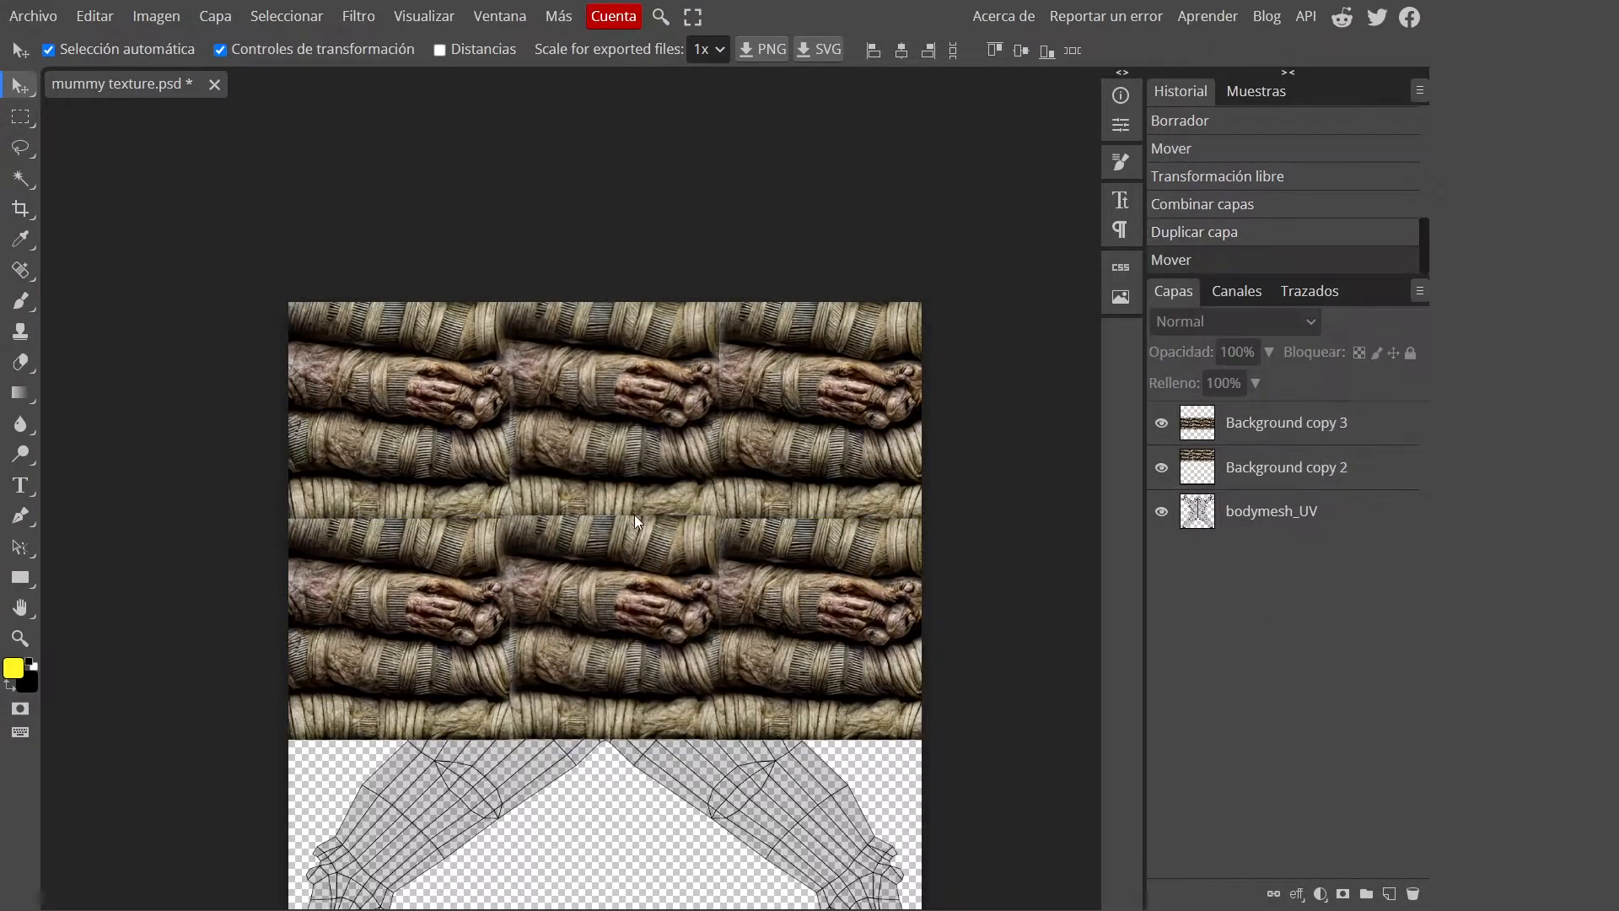
scroll(634, 514, "up", 1, "alt")
key("e")
left_click_drag(268, 531, 216, 531)
key("ctrl+z")
Nudge the second texture row up over the first and blend its top edge across the full width with the Eraser
key("v")
left_click_drag(337, 560, 336, 555)
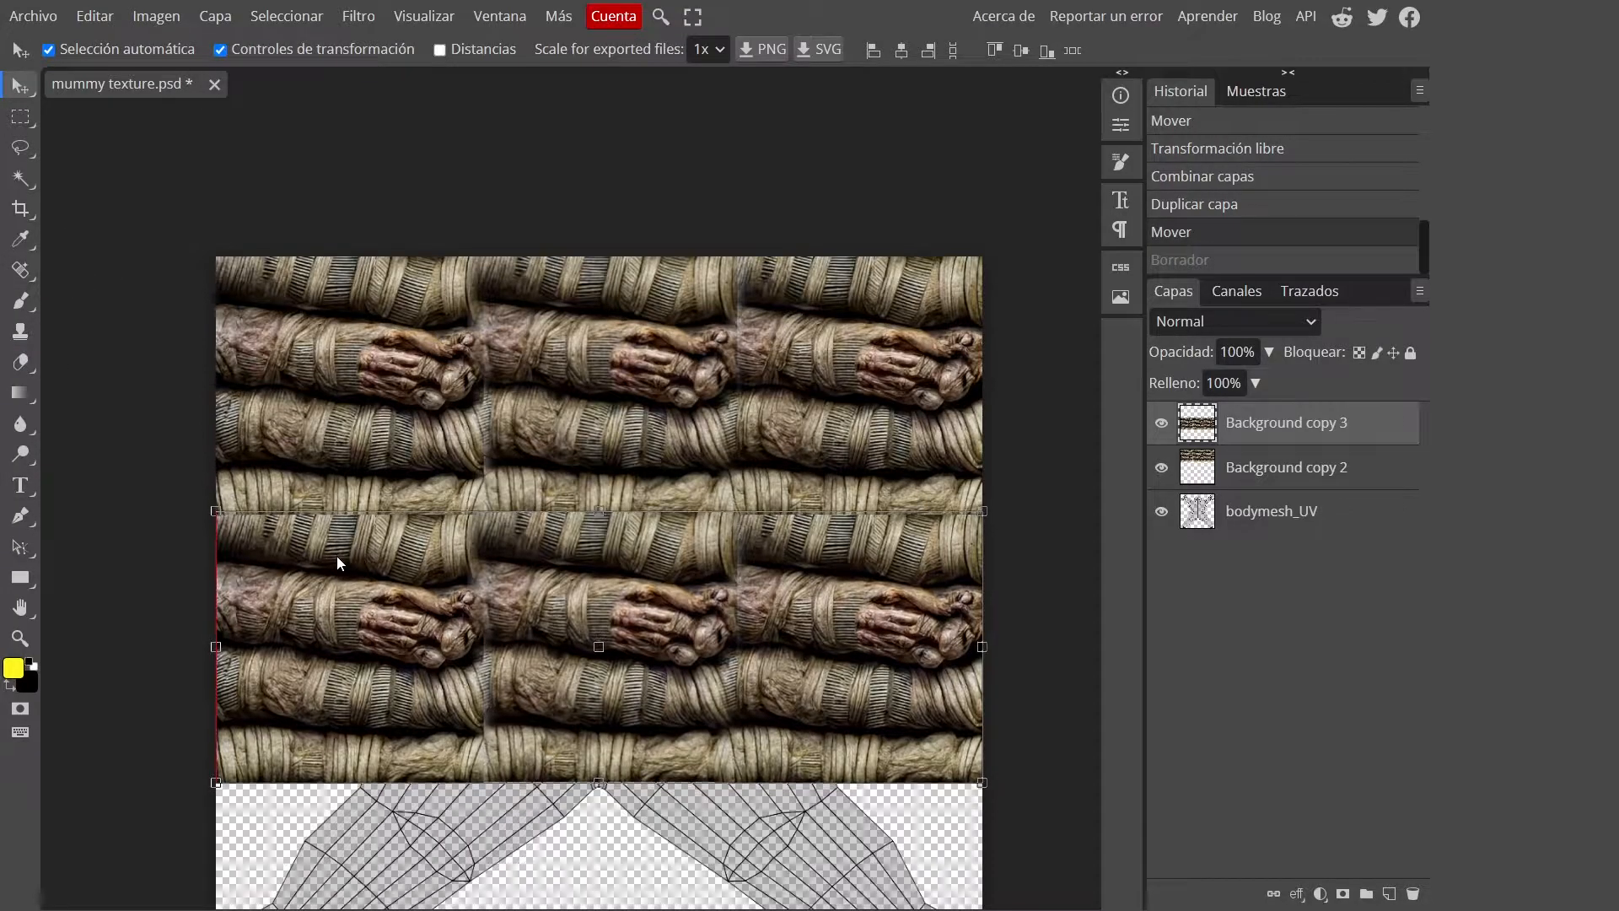
key("e")
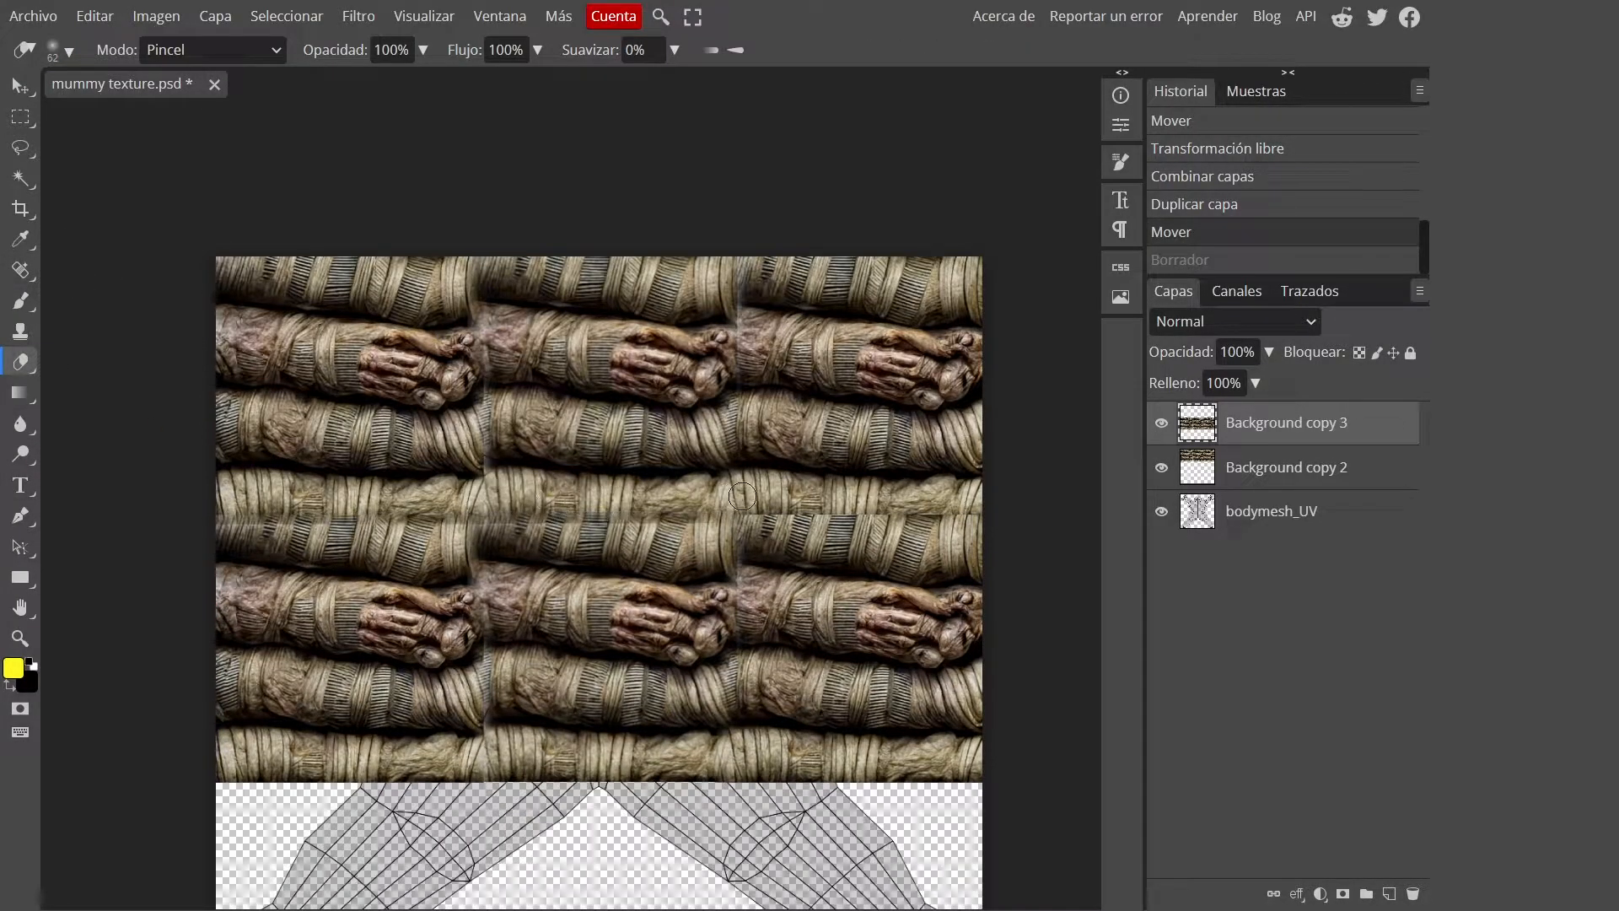
left_click(59, 50)
left_click_drag(324, 156, 163, 158)
left_click_drag(219, 521, 969, 520)
left_click_drag(876, 503, 978, 507)
Duplicate the texture row twice more and stack the copies downward to cover the rest of the canvas
key("v")
mouse_move(710, 679)
left_mouse_down()
mouse_move(643, 726)
mouse_move(649, 800)
left_mouse_up()
scroll(710, 668, "down", 4, "alt")
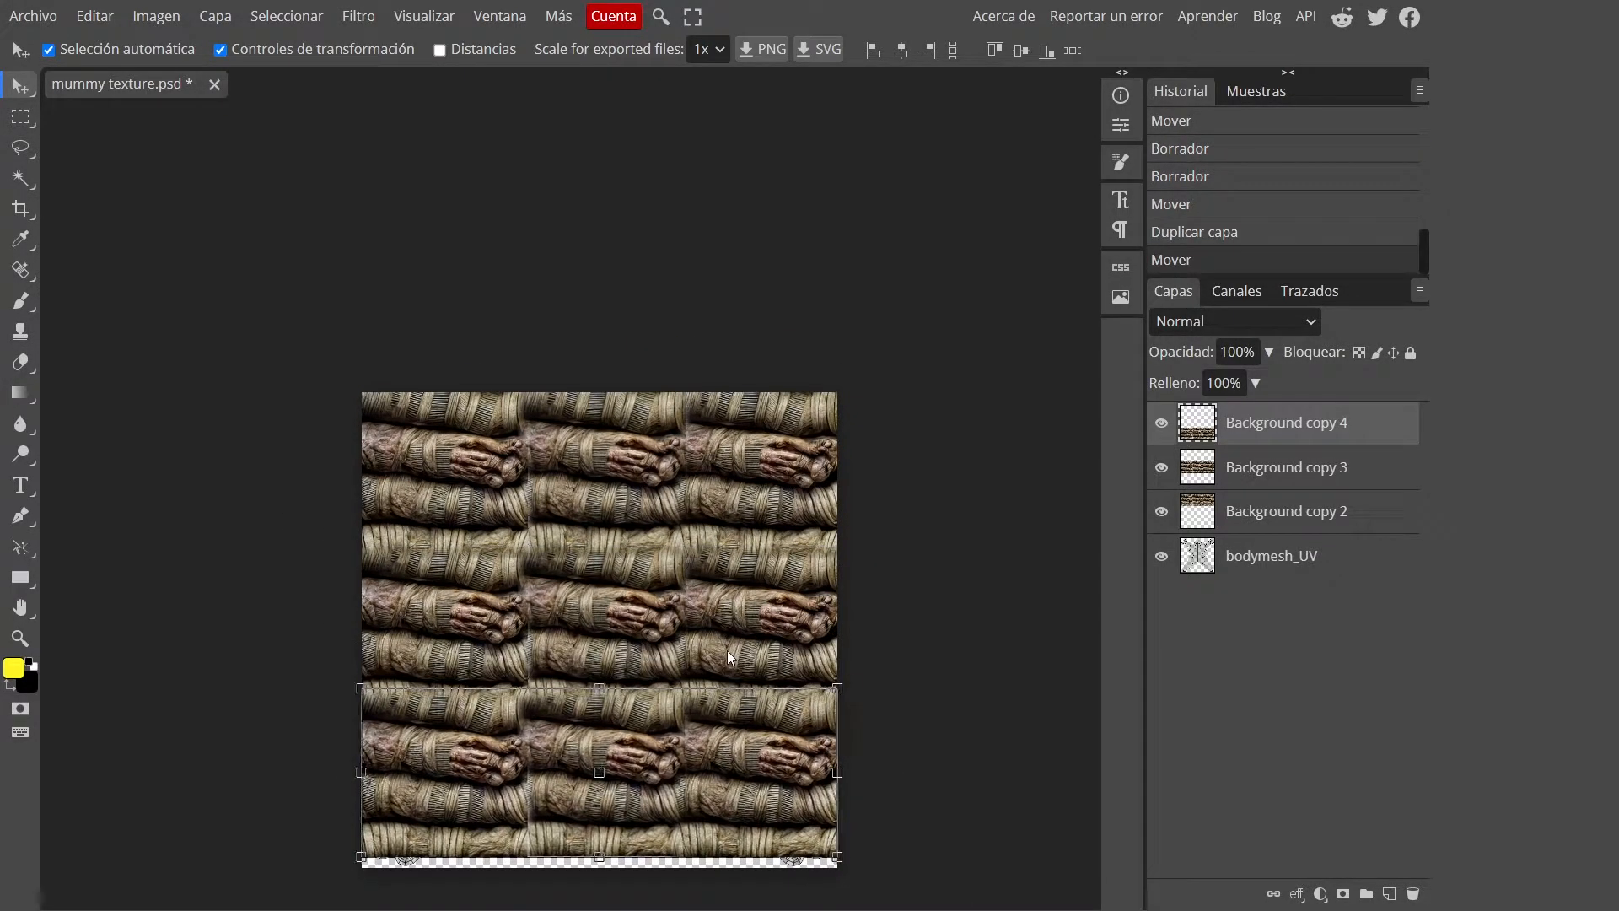
scroll(659, 772, "up", 1, "alt")
scroll(929, 534, "down", 3)
left_click_drag(713, 489, 715, 538, "alt")
scroll(790, 300, "down", 2, "alt")
Merge all the texture row layers into one and move the bodymesh_UV layer above it
left_click(1254, 434)
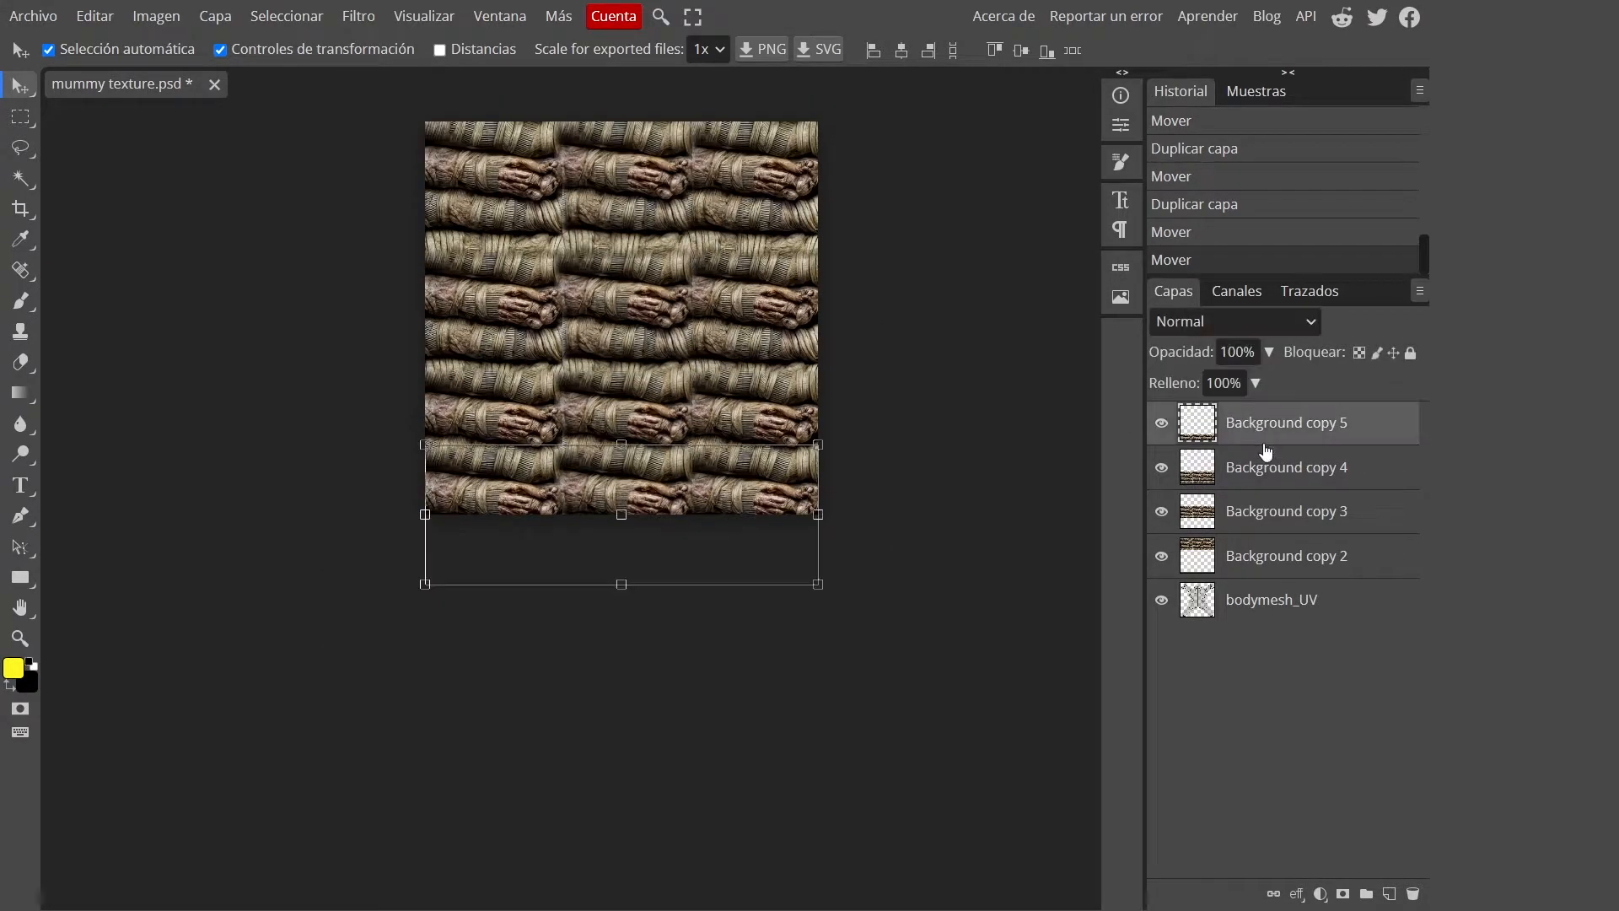
left_click(1255, 563, "shift")
right_click(1256, 560)
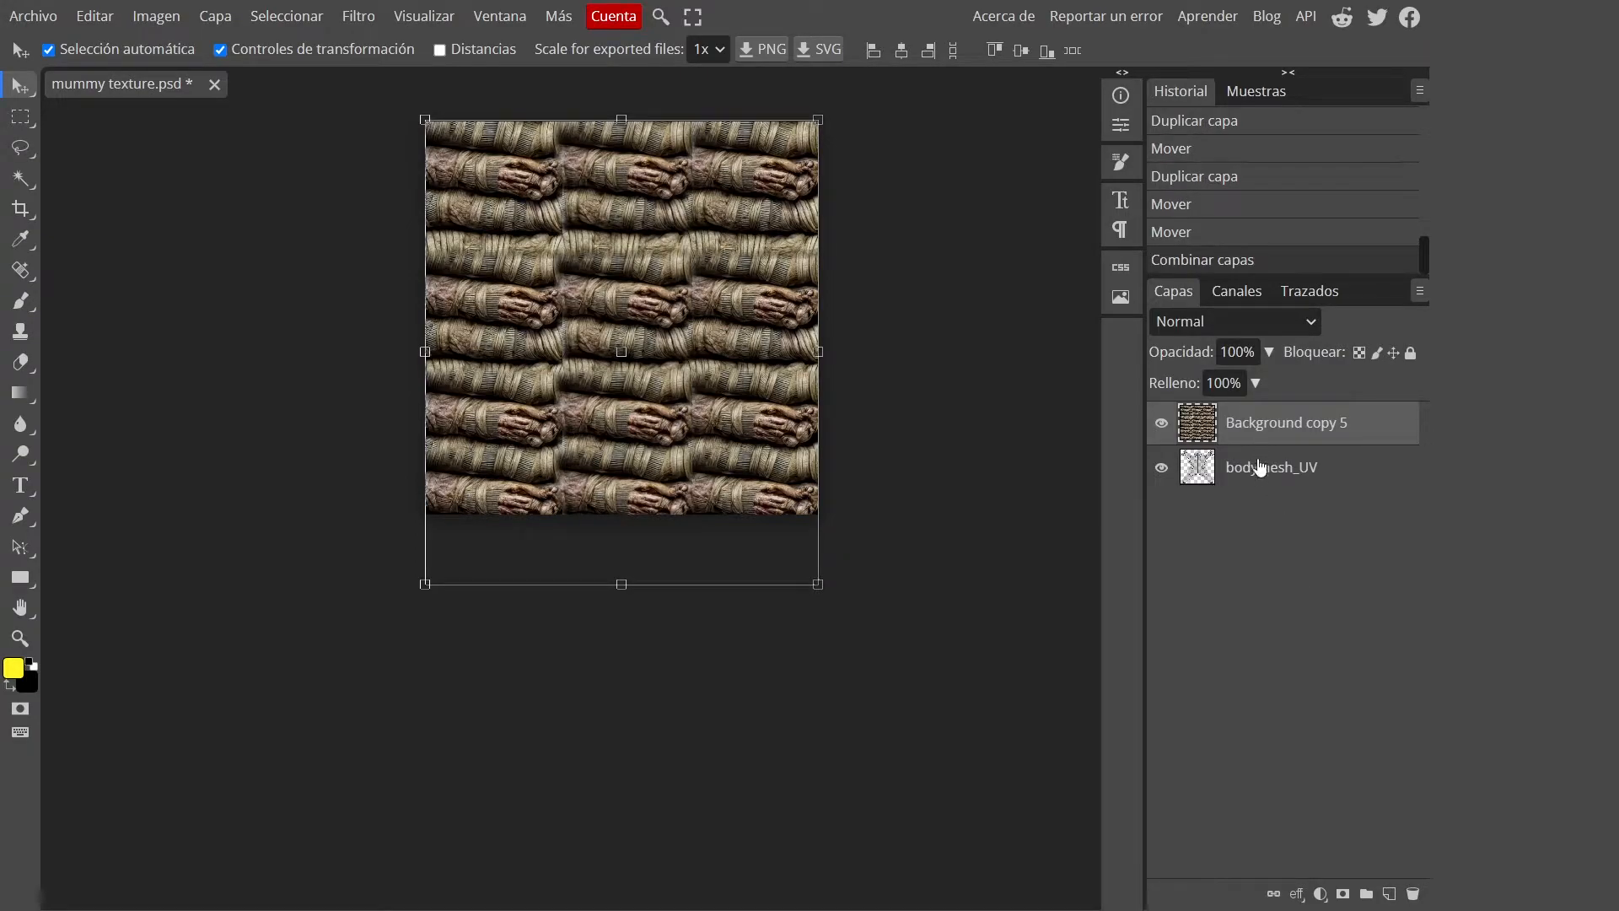
left_click(1259, 469)
left_click_drag(1259, 470, 1266, 406)
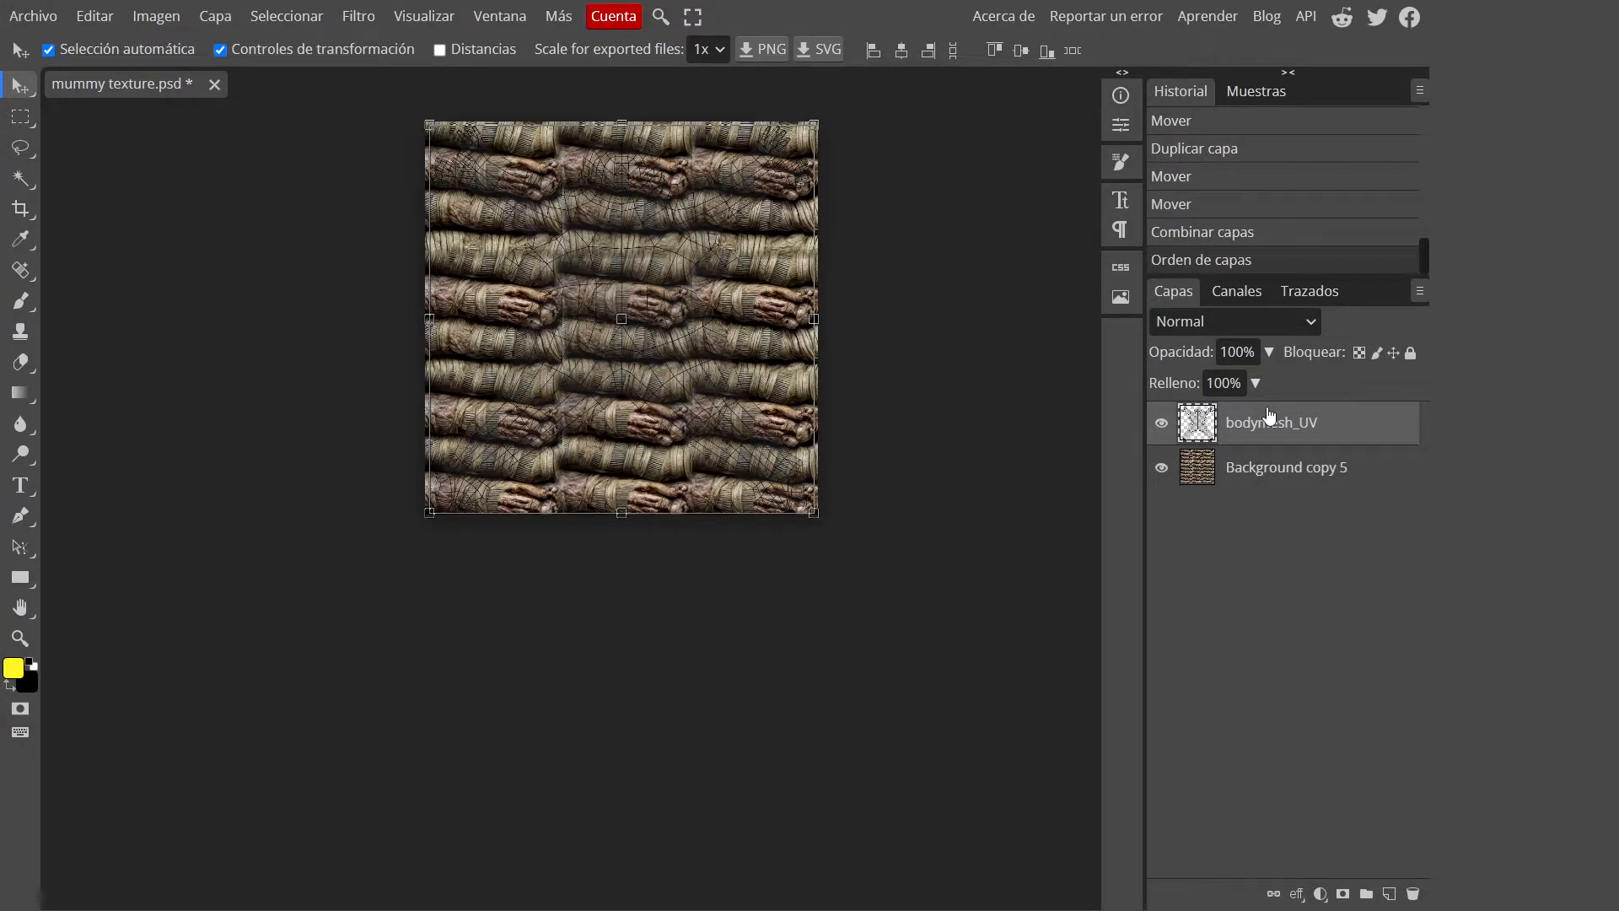
Select the area outside the body mesh with the Magic Wand, delete it from the texture layer and hide bodymesh_UV
left_click(20, 178)
left_click(463, 244)
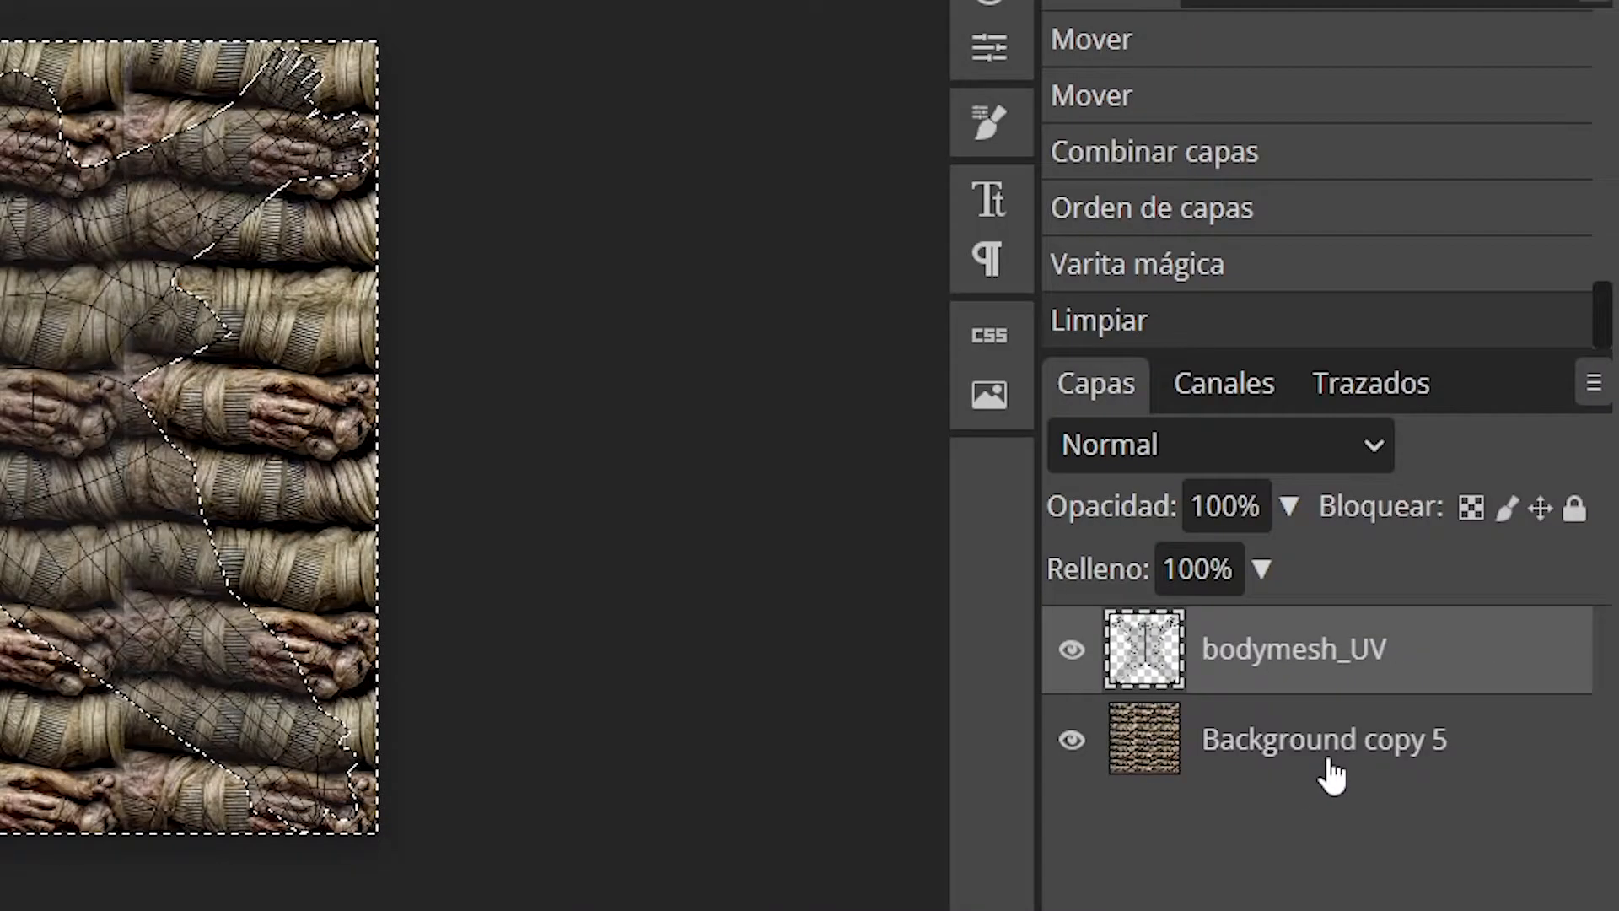
left_click(1330, 763)
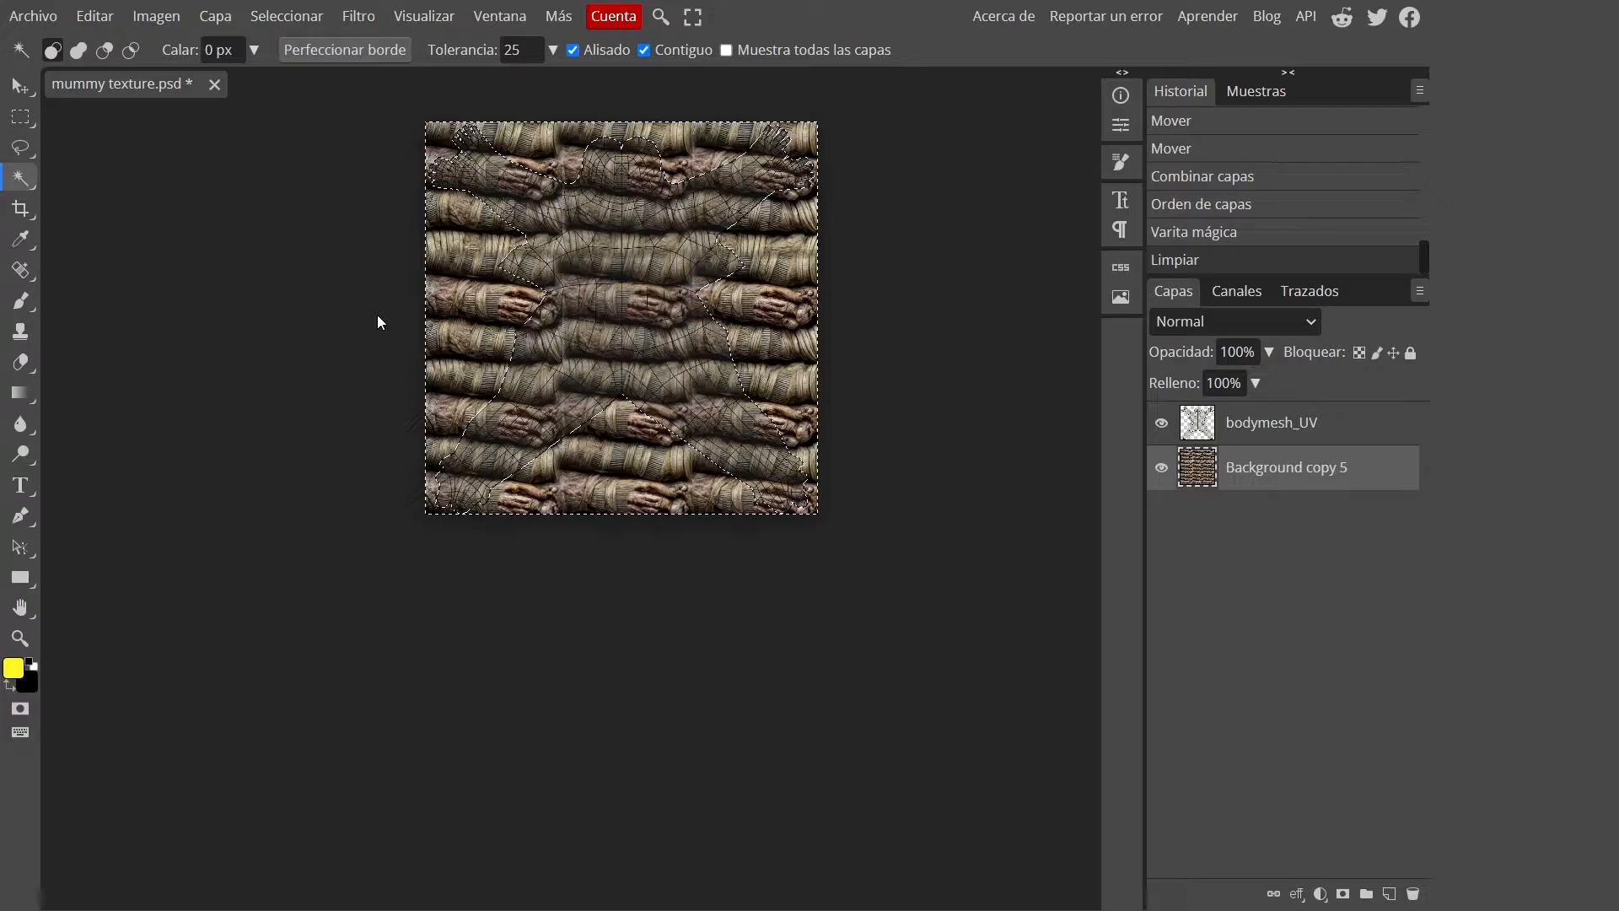
key("Delete")
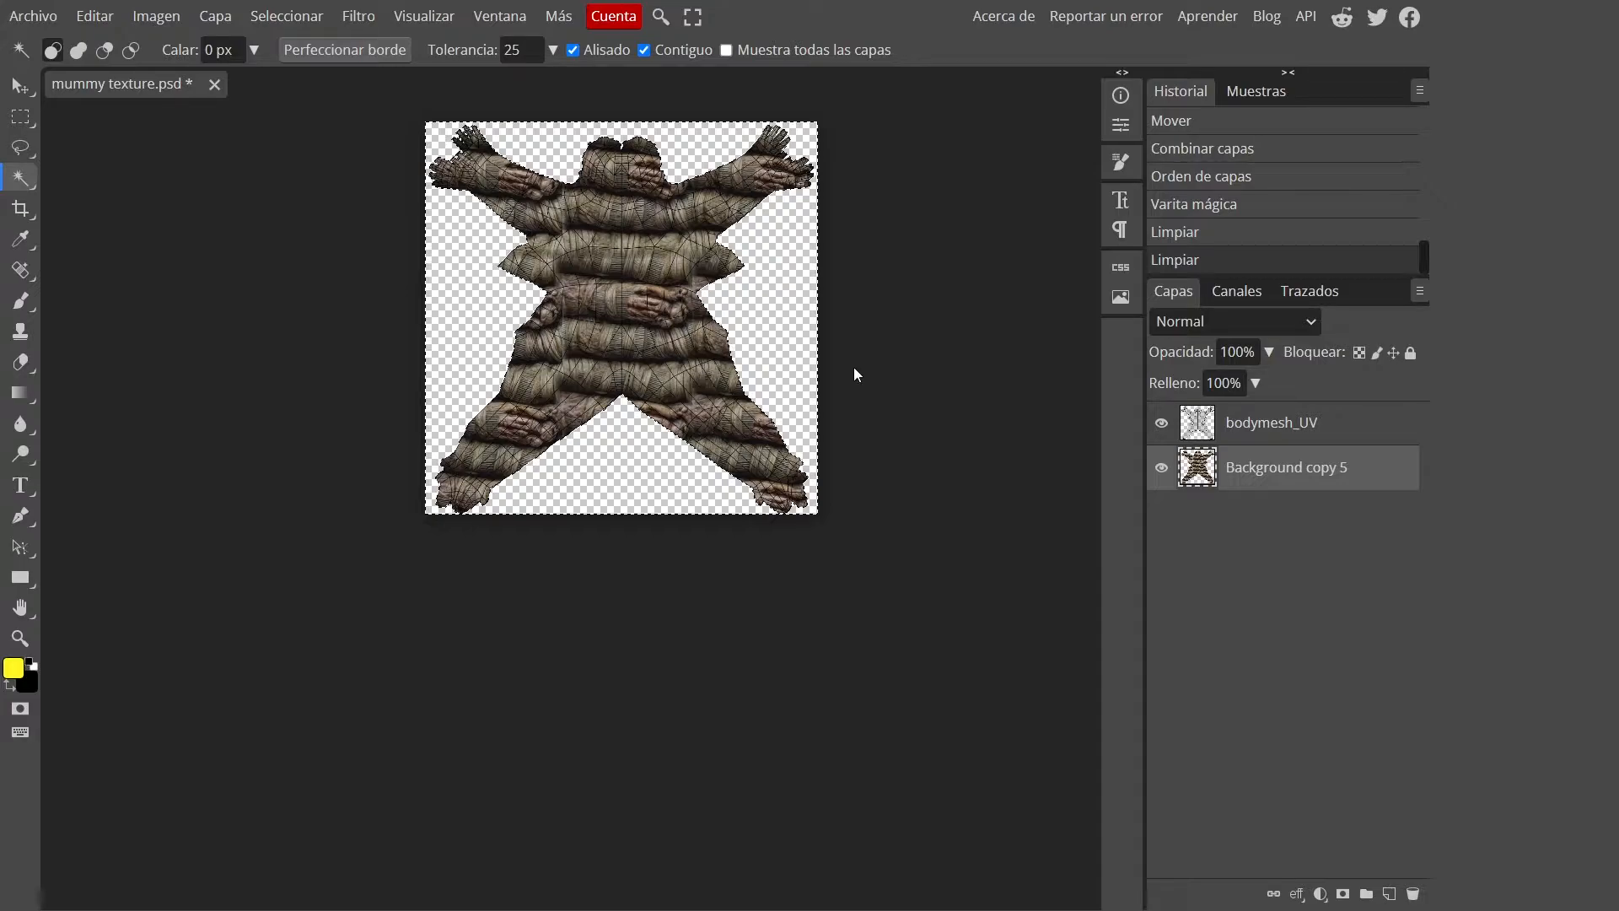
left_click(1161, 422)
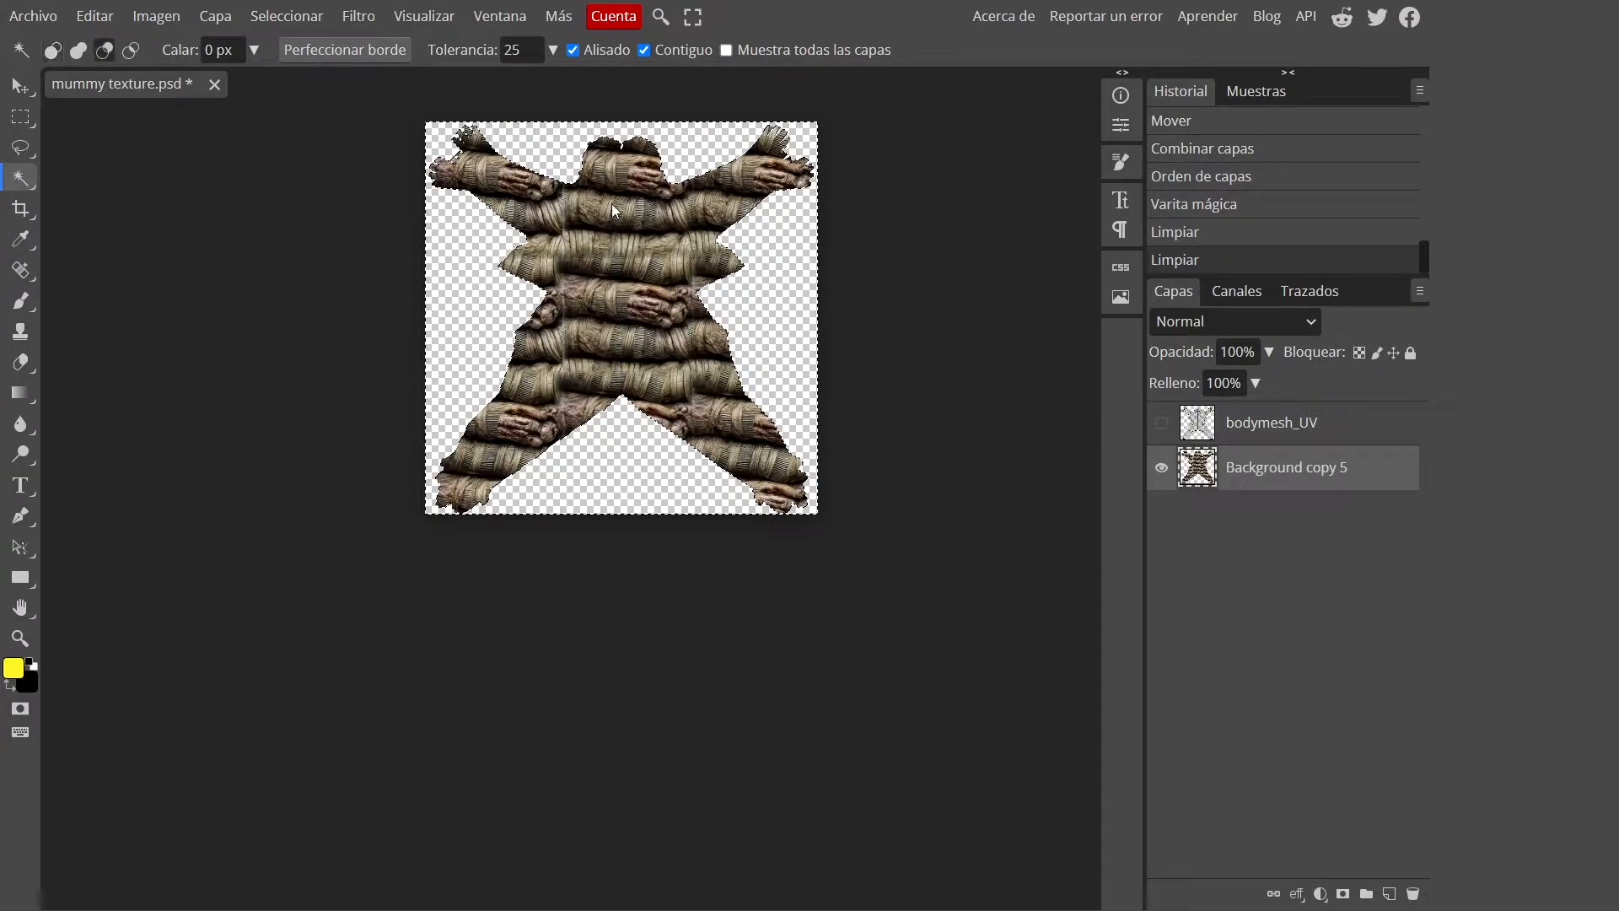
scroll(611, 204, "up", 2)
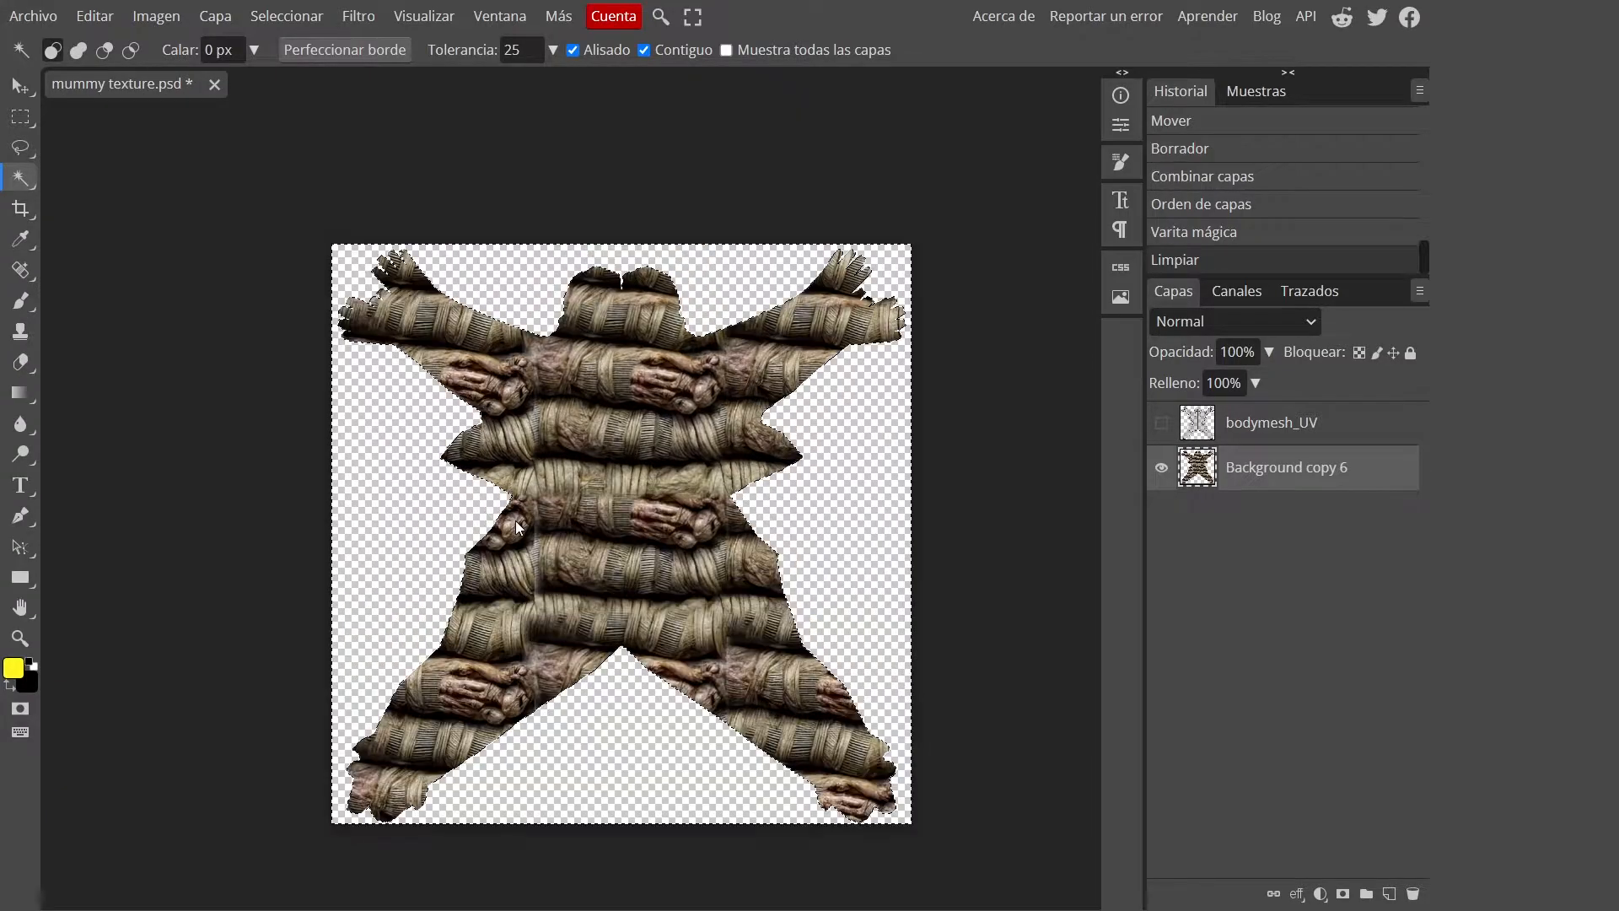
Export the cut-out body texture as a 1024 x 1024 px PNG named "mummy texture" at 100% quality
left_click(33, 16)
mouse_move(135, 287)
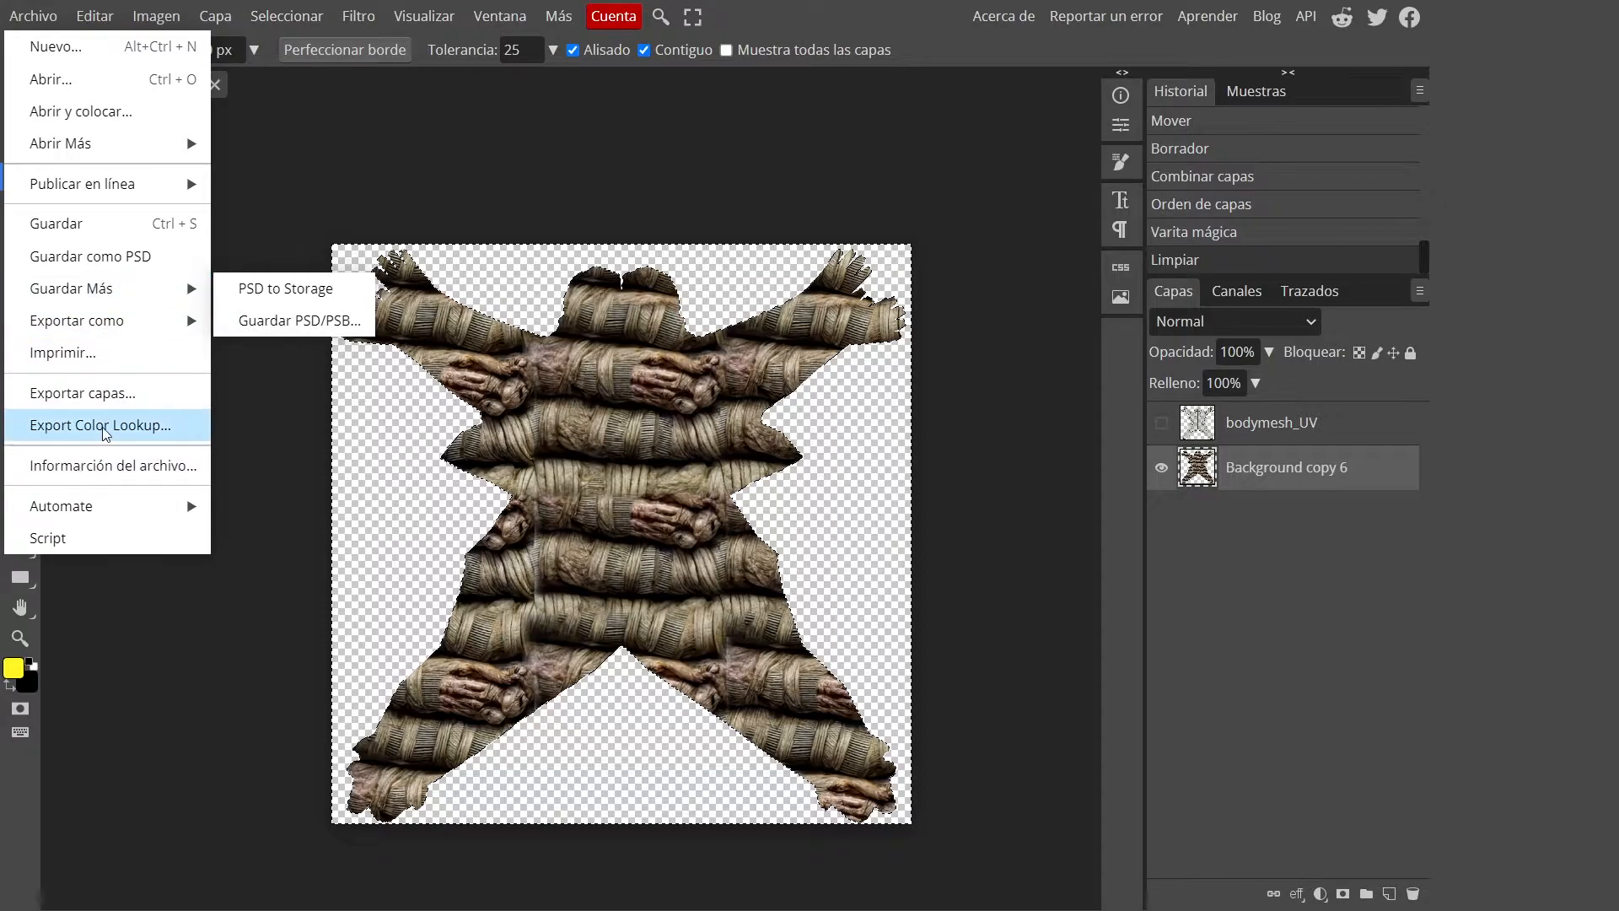
mouse_move(194, 320)
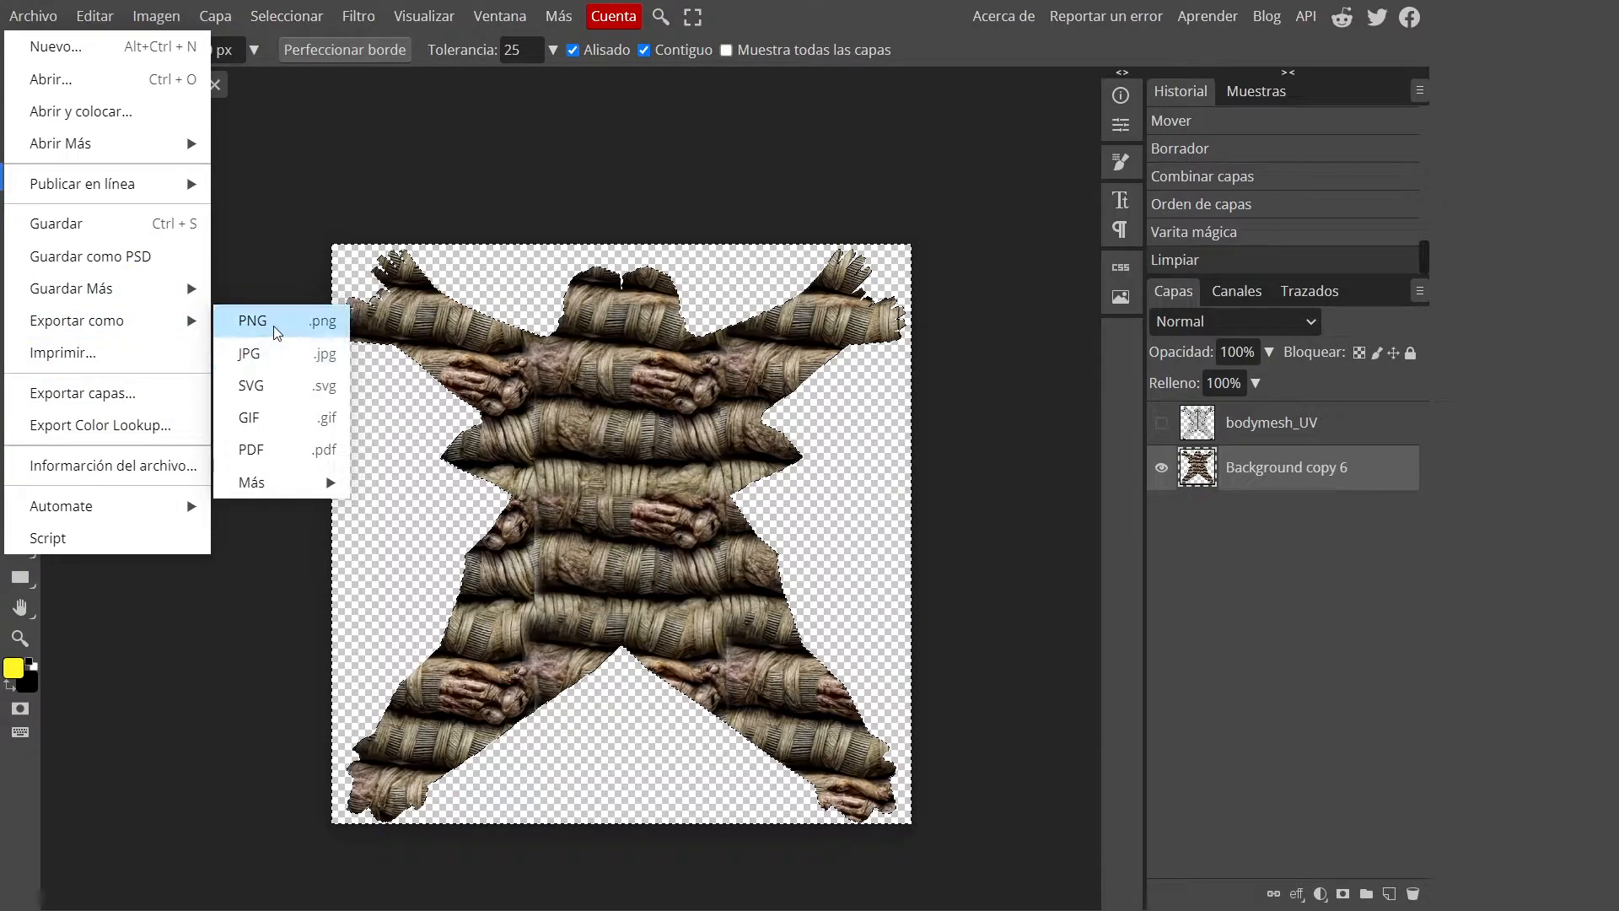
left_click(278, 330)
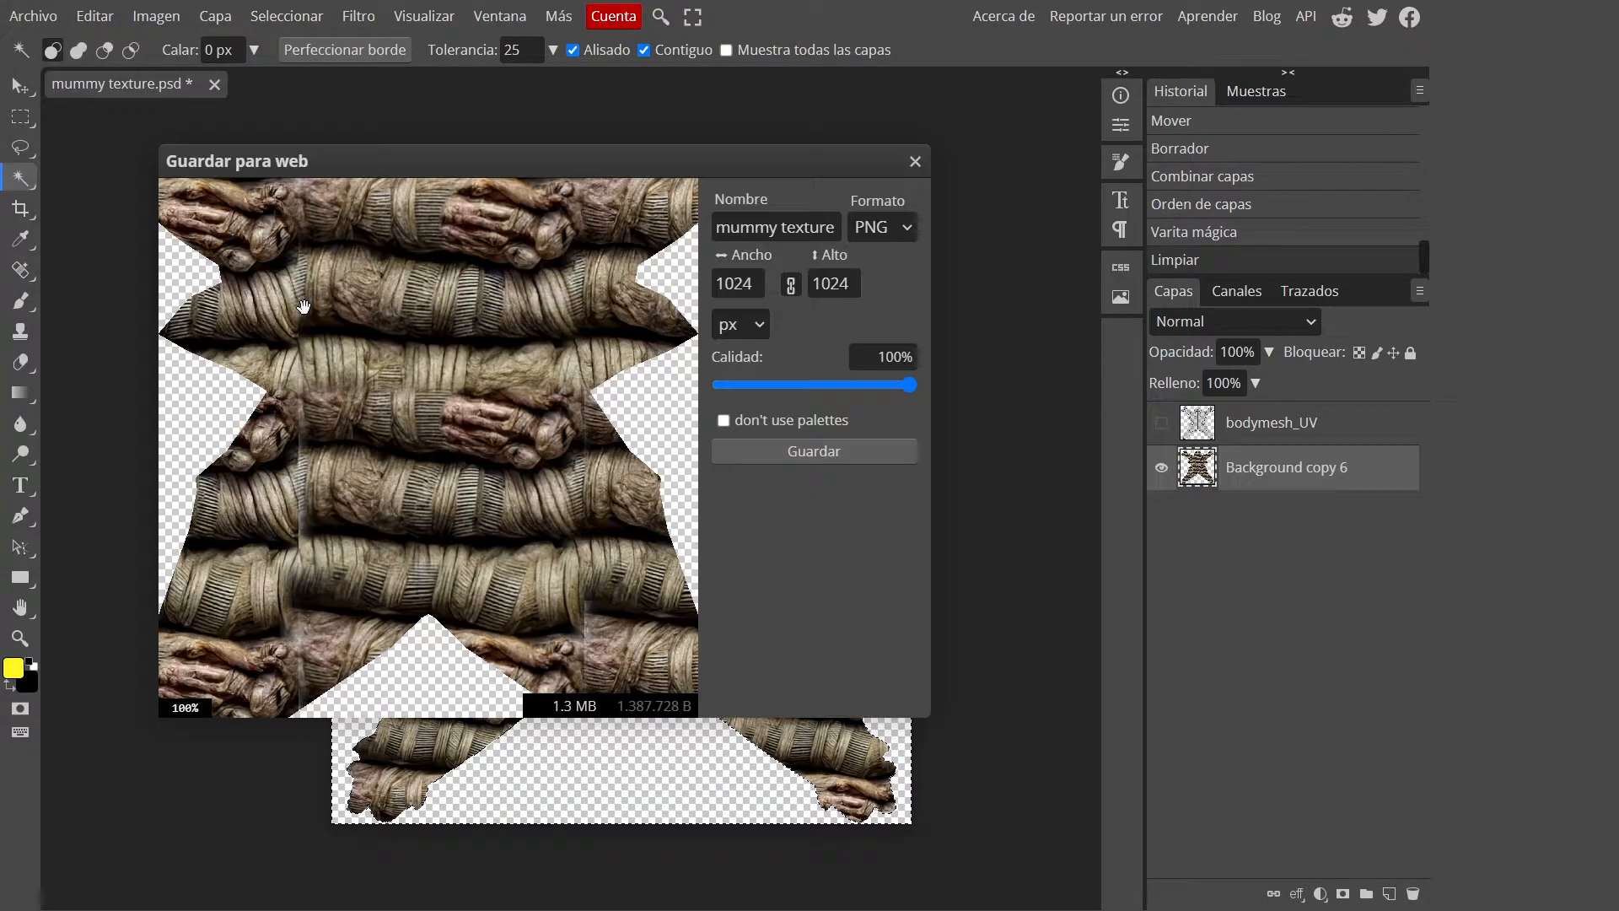
left_click(813, 452)
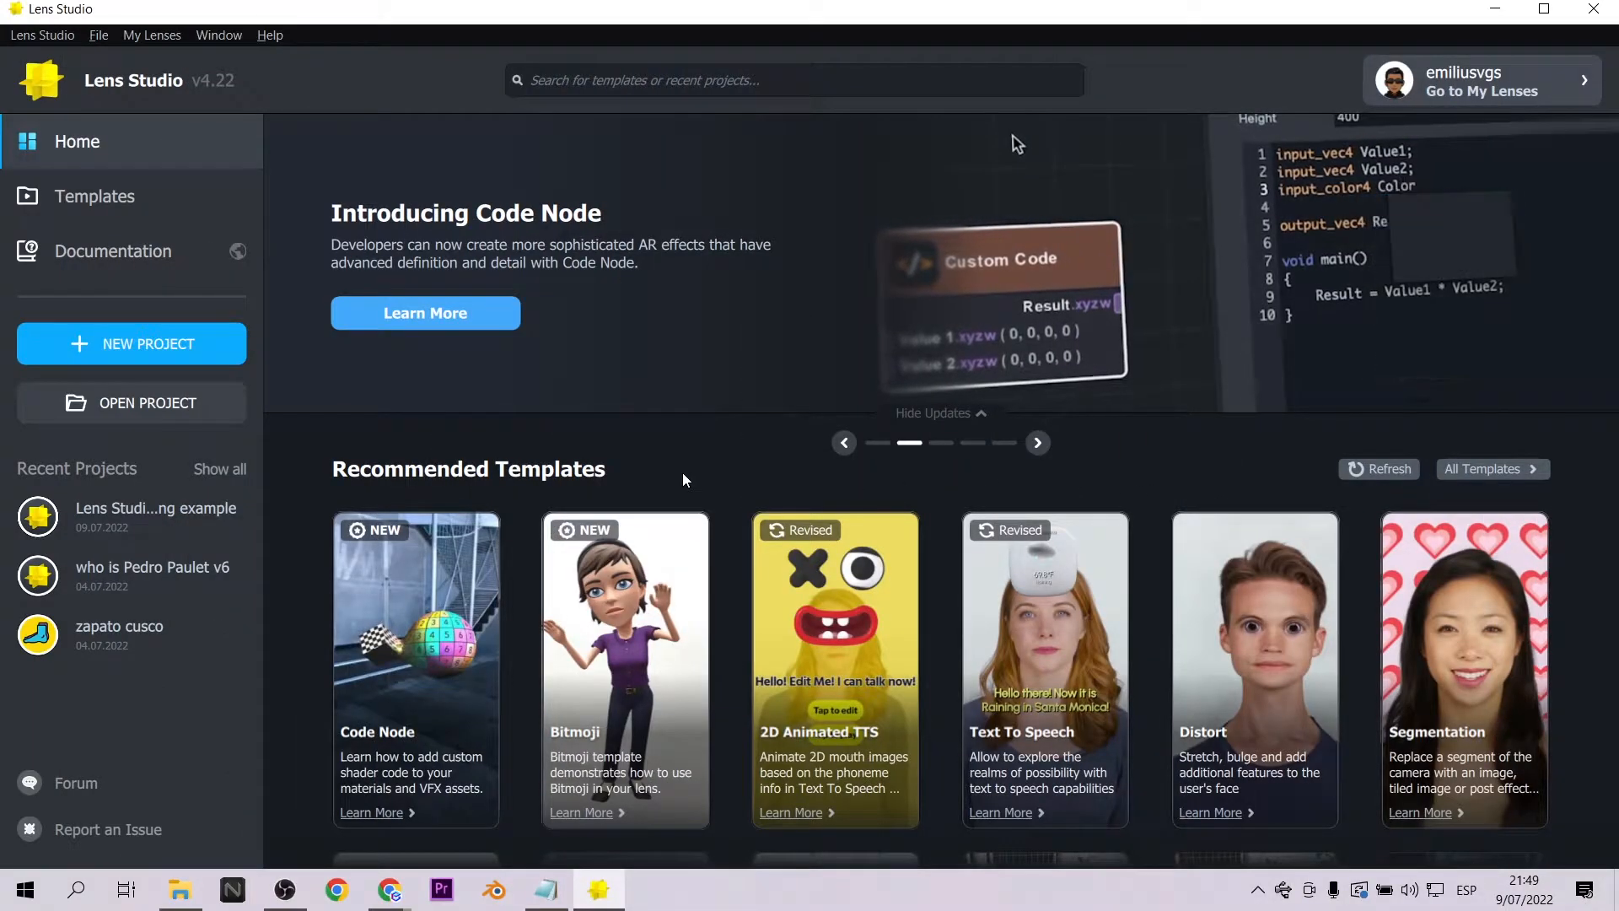
Switch to Lens Studio, search the templates for "BODY" and open the Body Mesh template
left_click(787, 79)
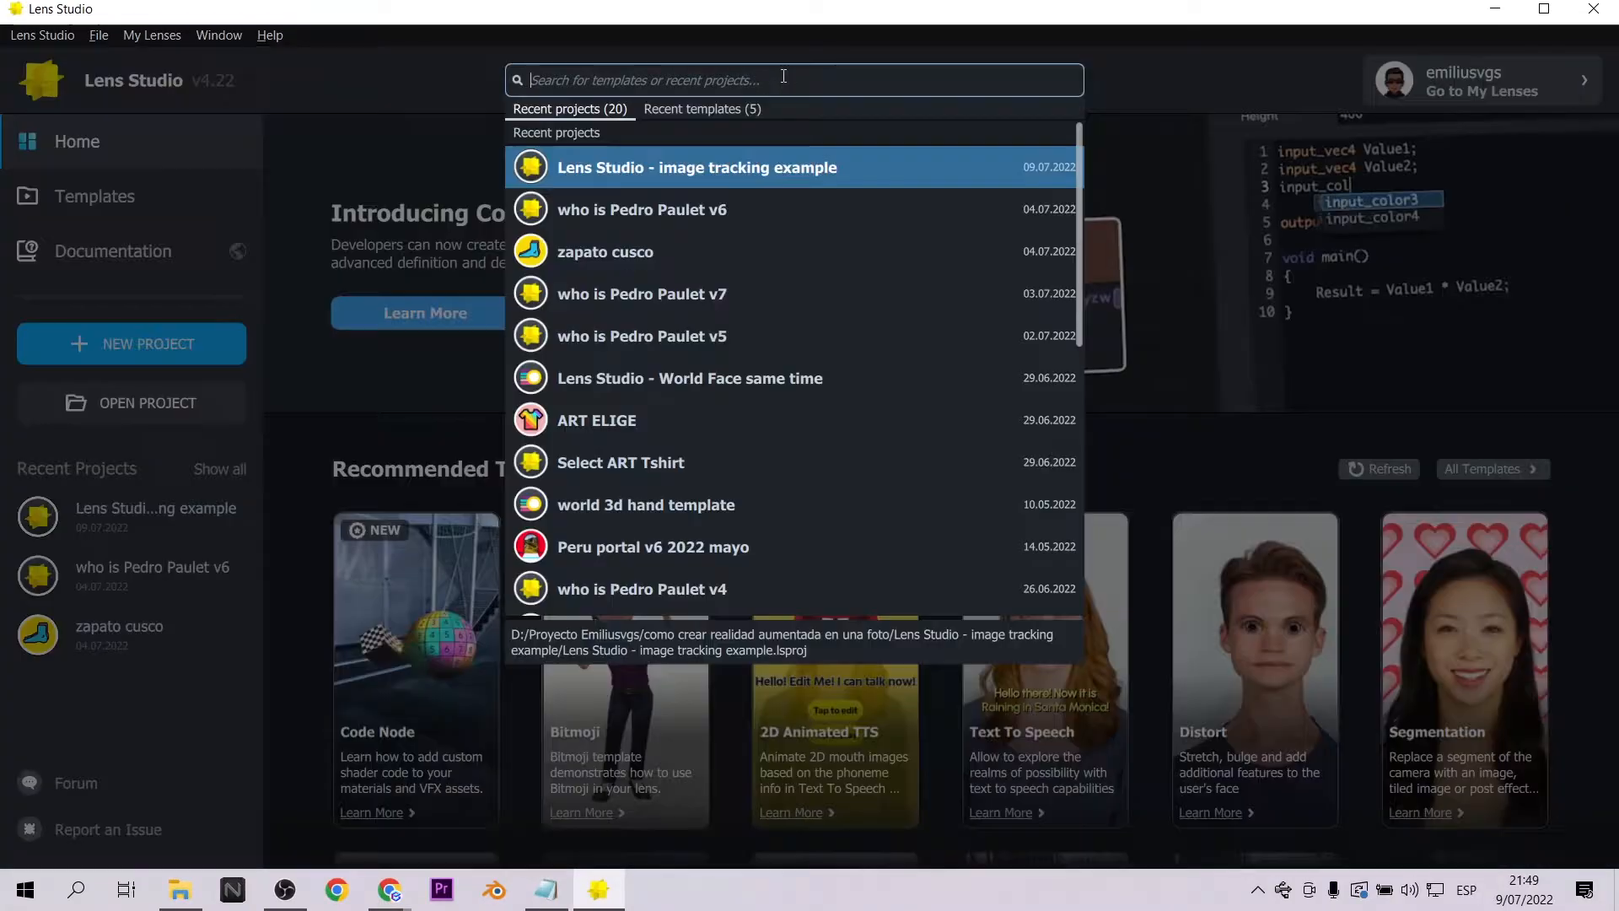
type("BODY")
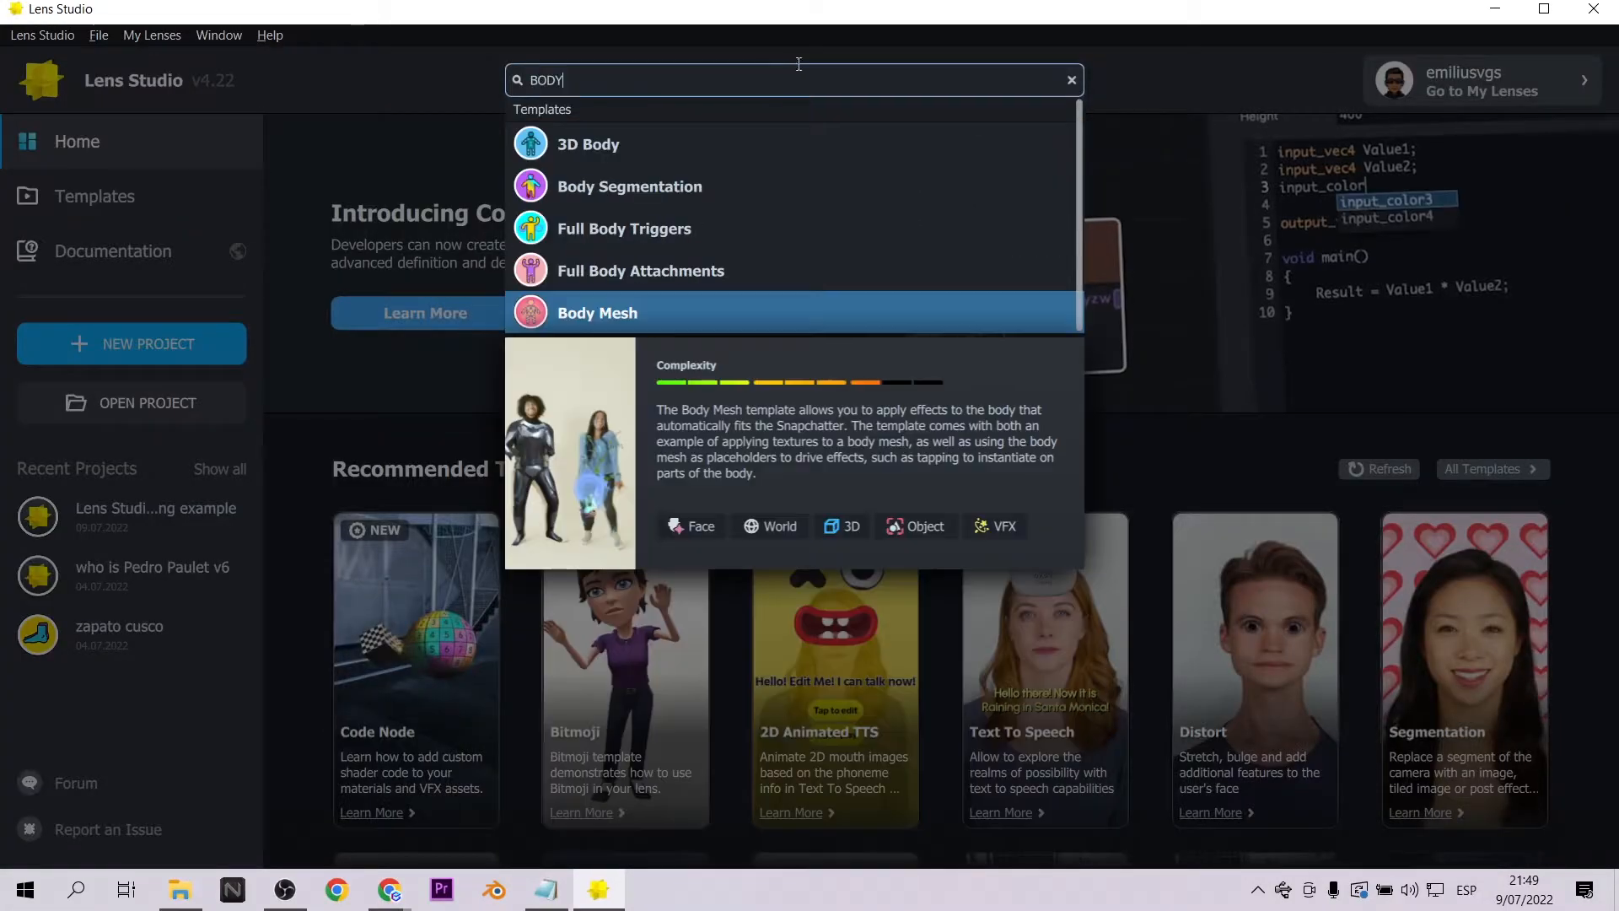
left_click(601, 315)
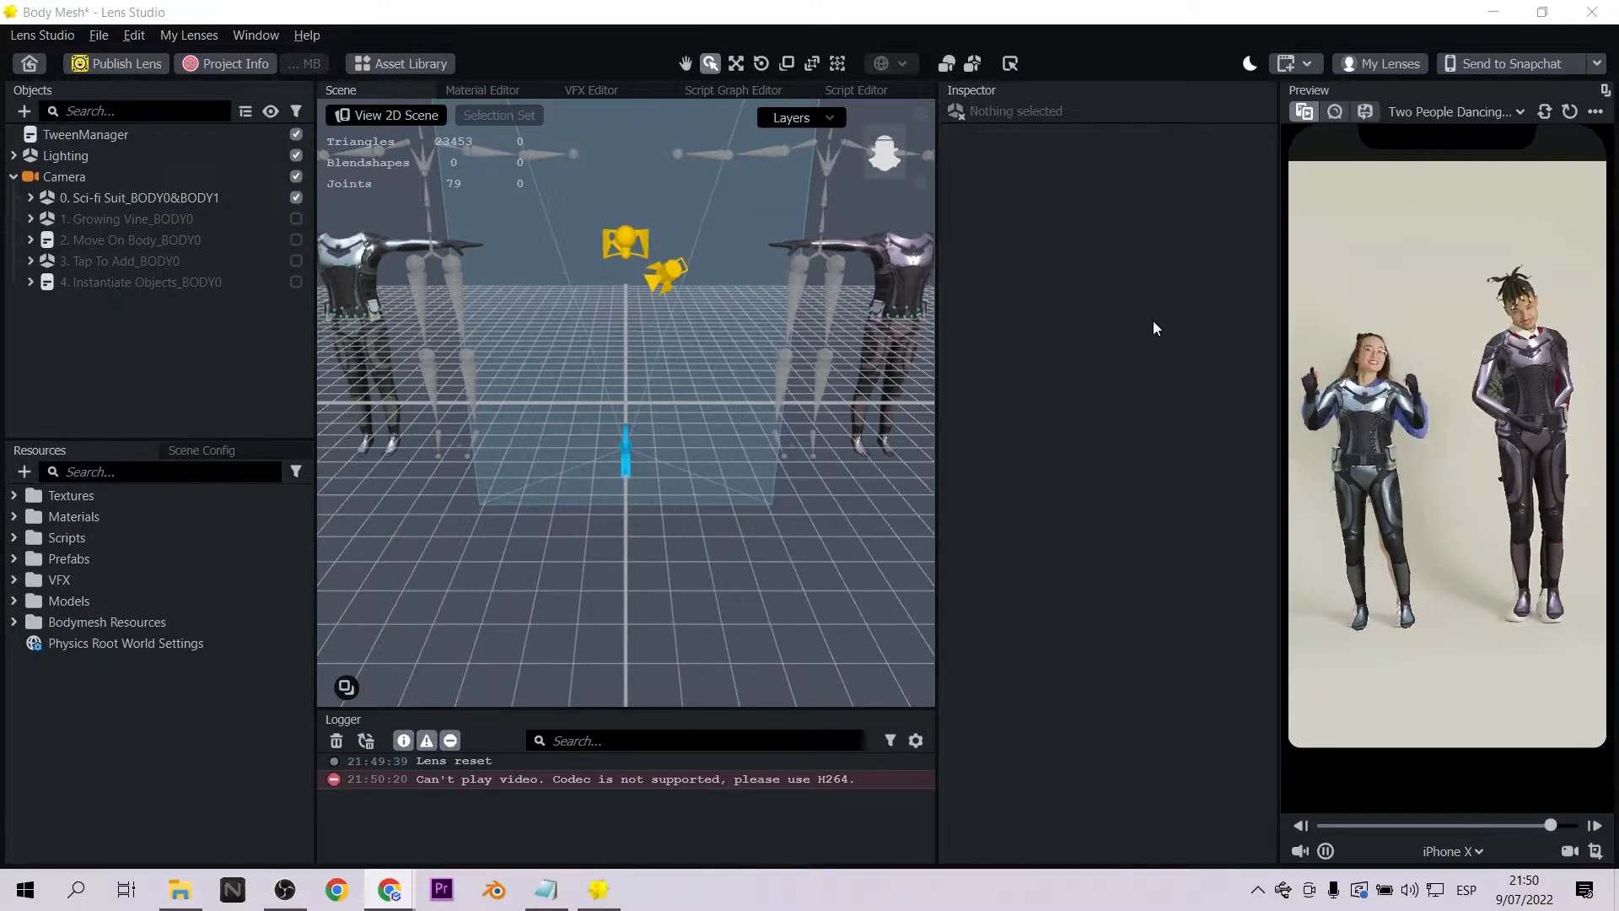
Hide the Sci-fi Suit and preview the Growing Vine, Move On Body and Tap To Add examples one at a time
left_click(199, 199)
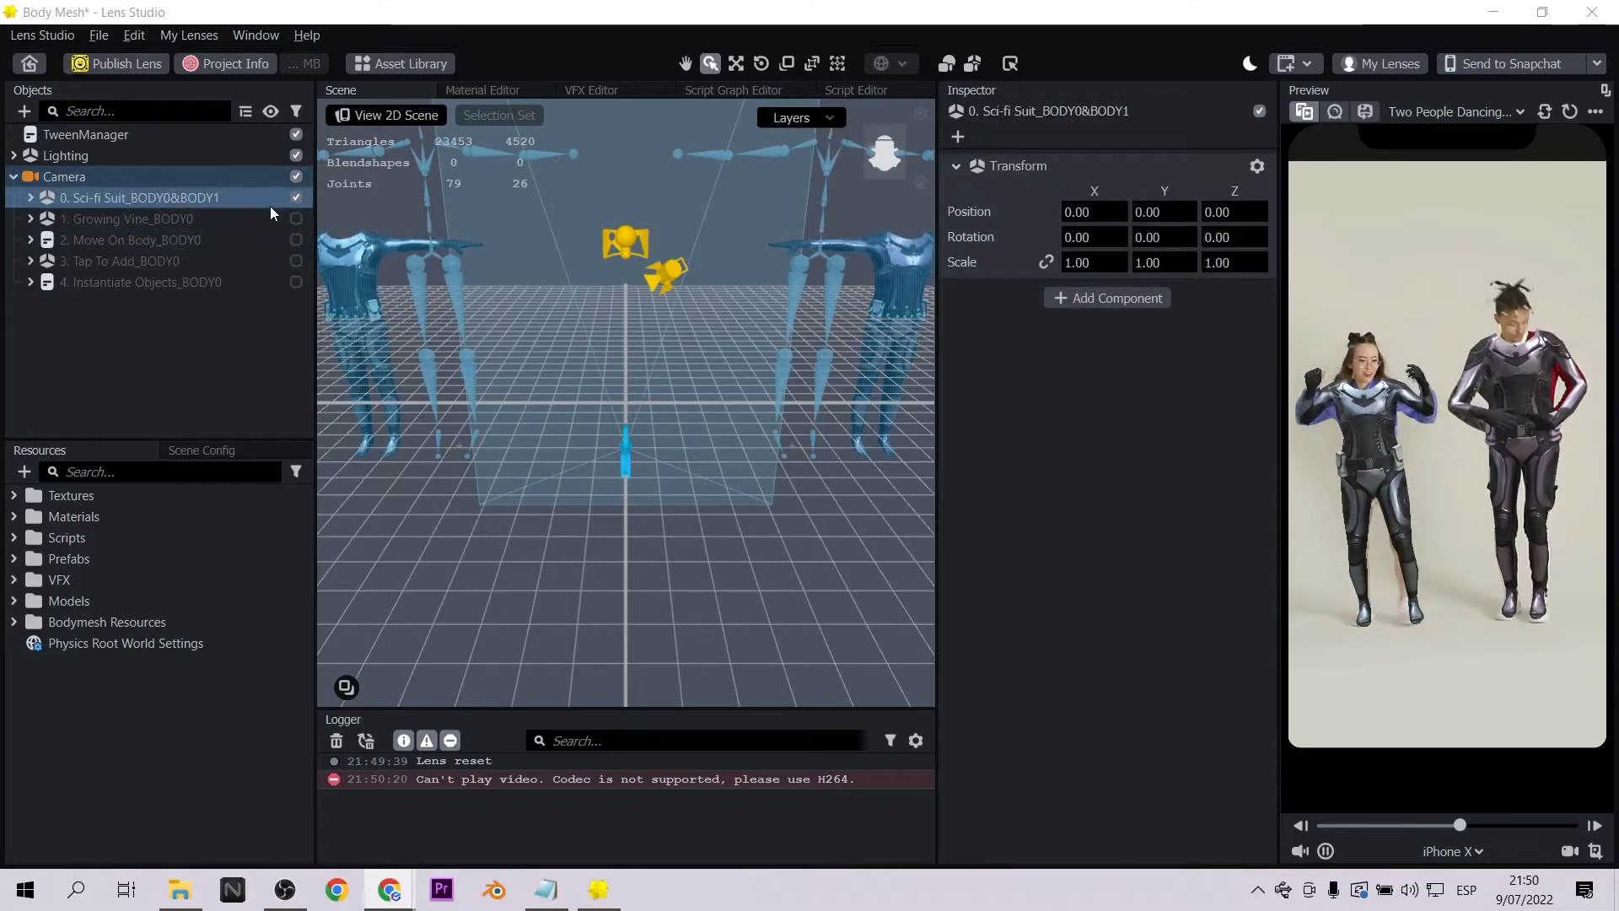
left_click(296, 197)
left_click(296, 218)
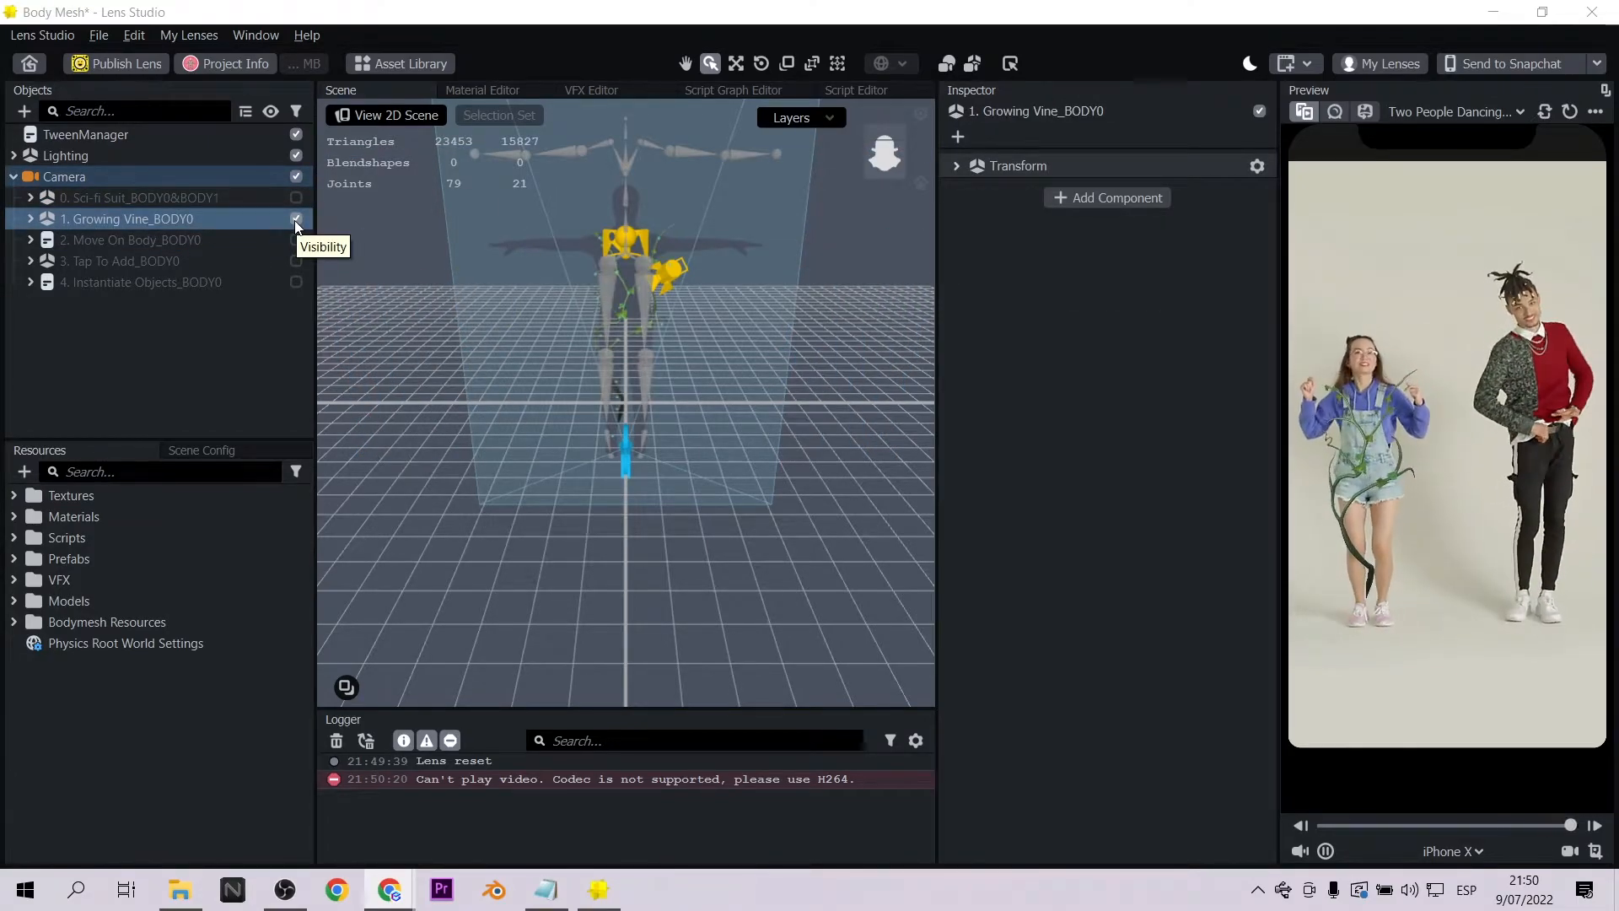
left_click(296, 218)
left_click(296, 239)
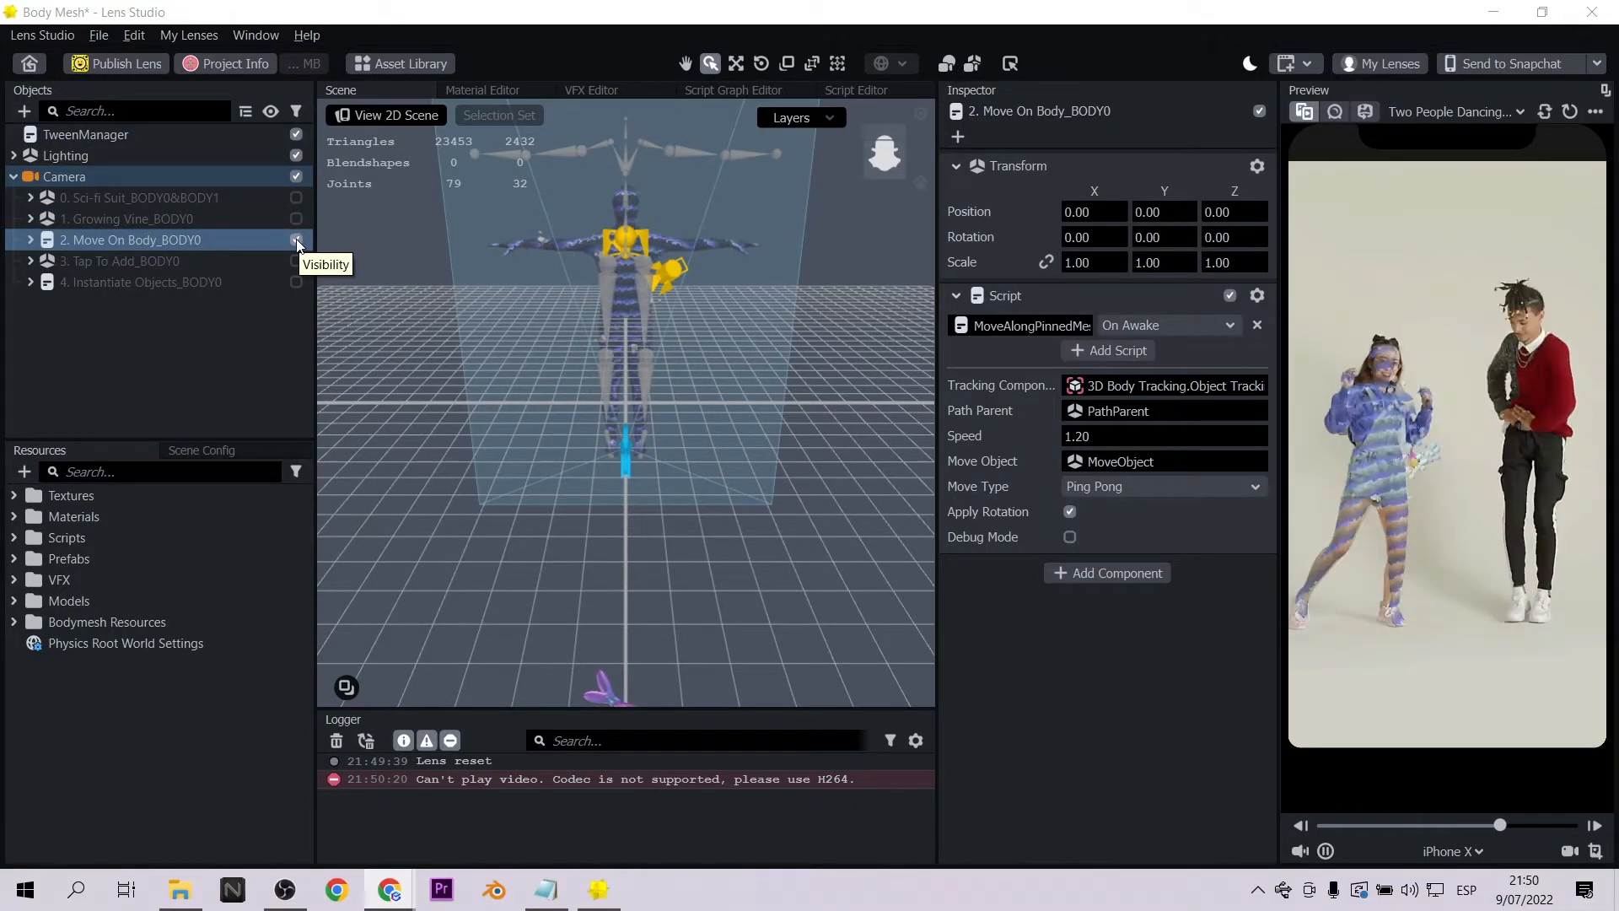
left_click(296, 239)
left_click(296, 261)
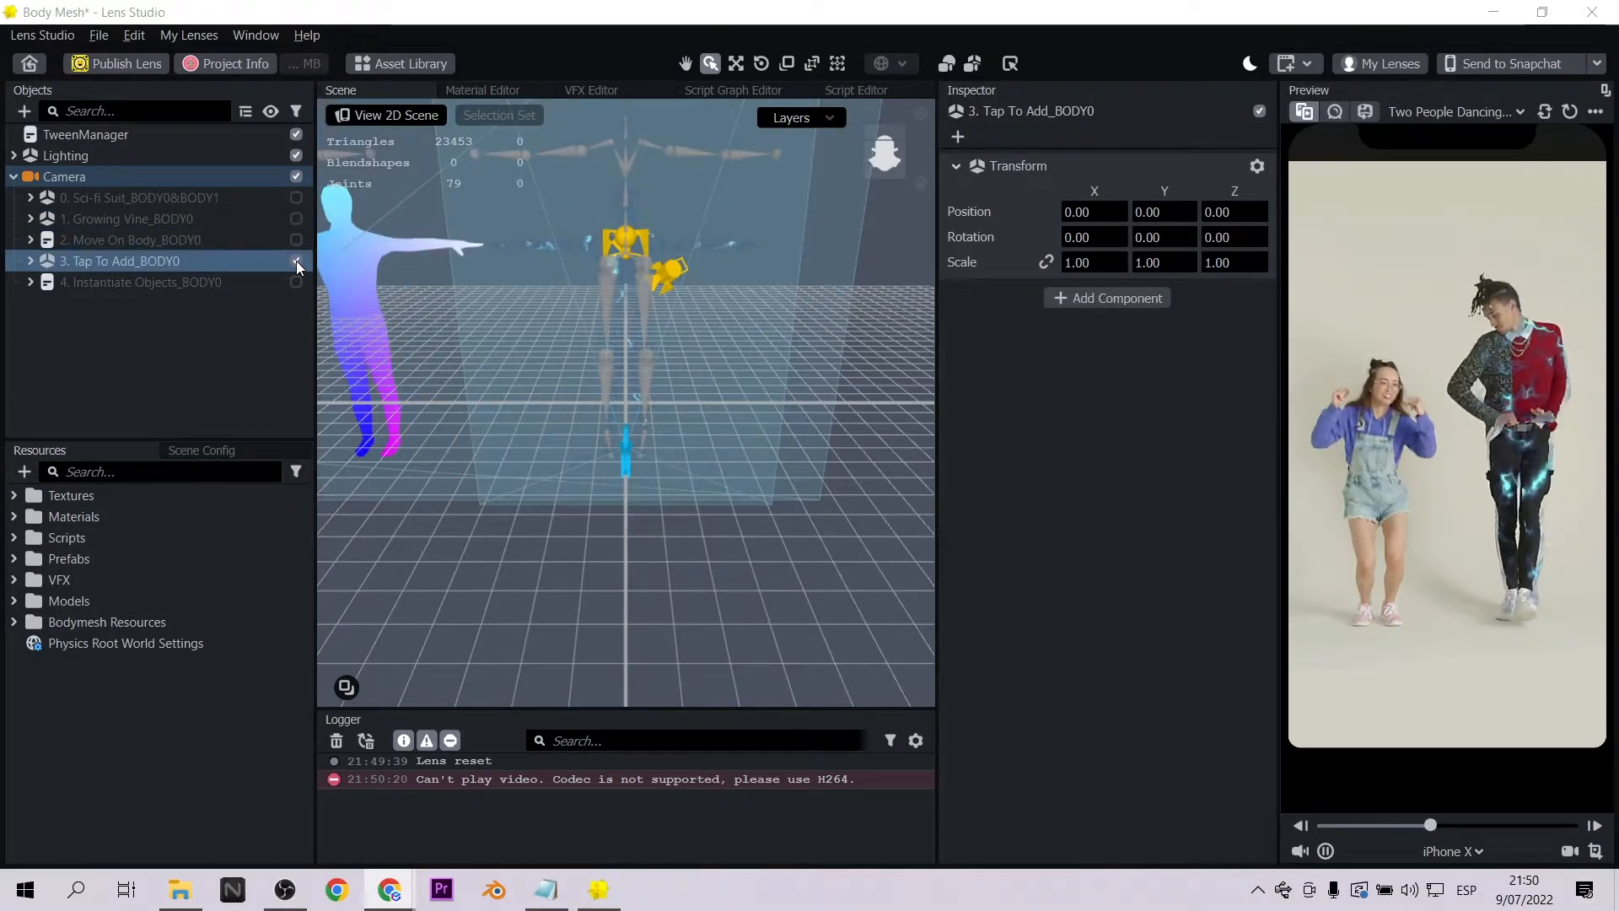
left_click(296, 260)
left_click(295, 261)
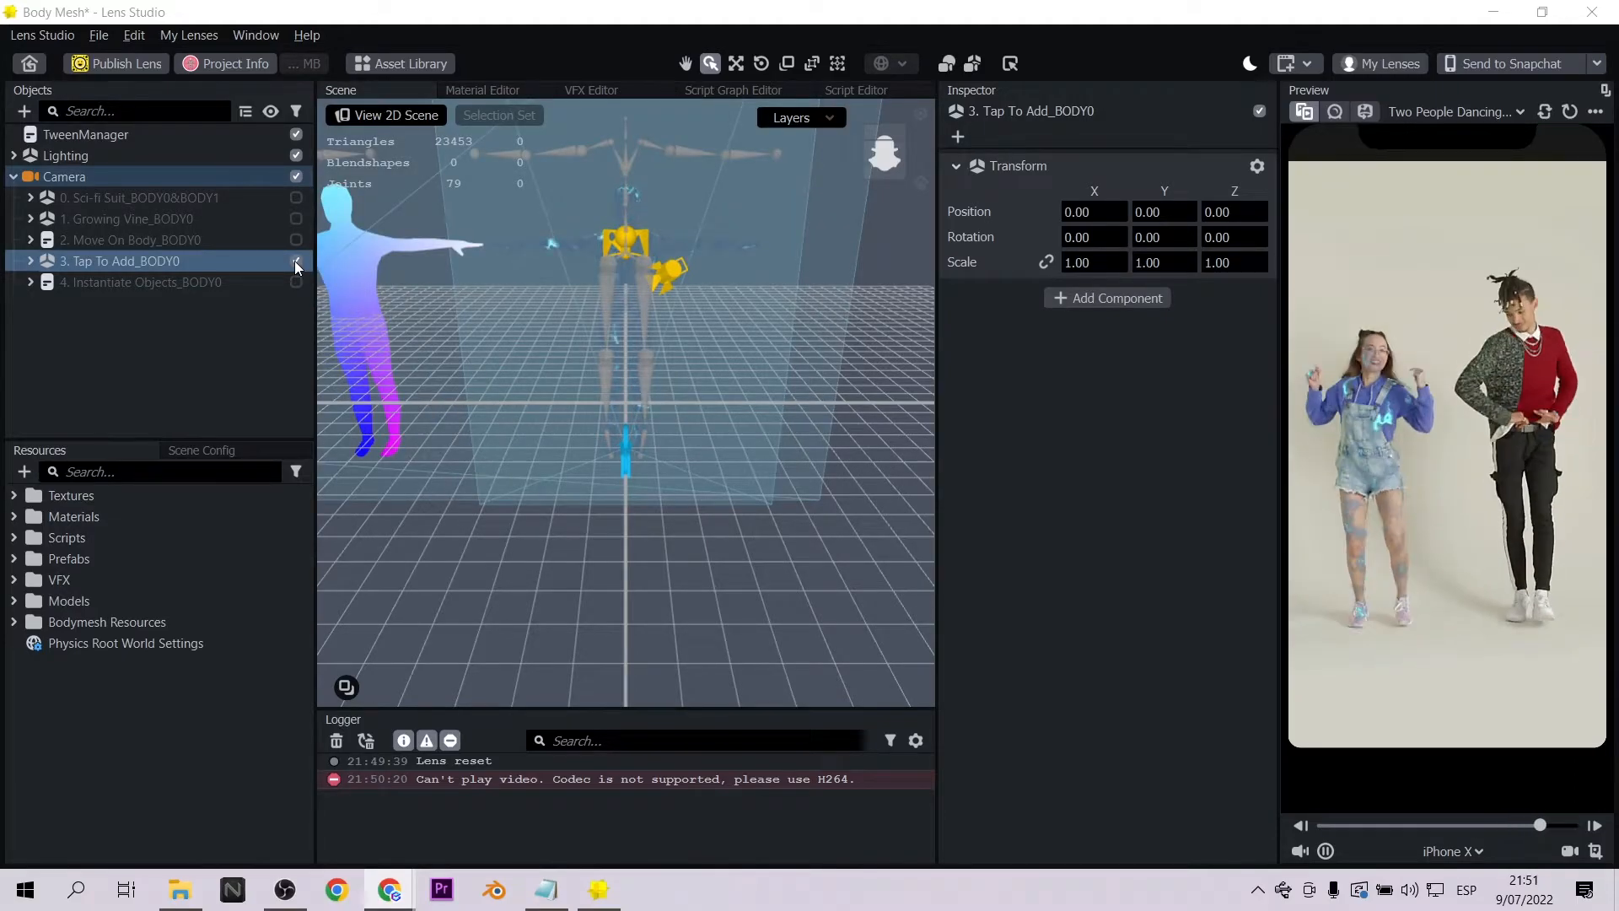
Hide Tap To Add, preview the Instantiate Objects example and hide it, and turn the expanded Sci-fi Suit group back on
left_click(295, 260)
left_click(297, 278)
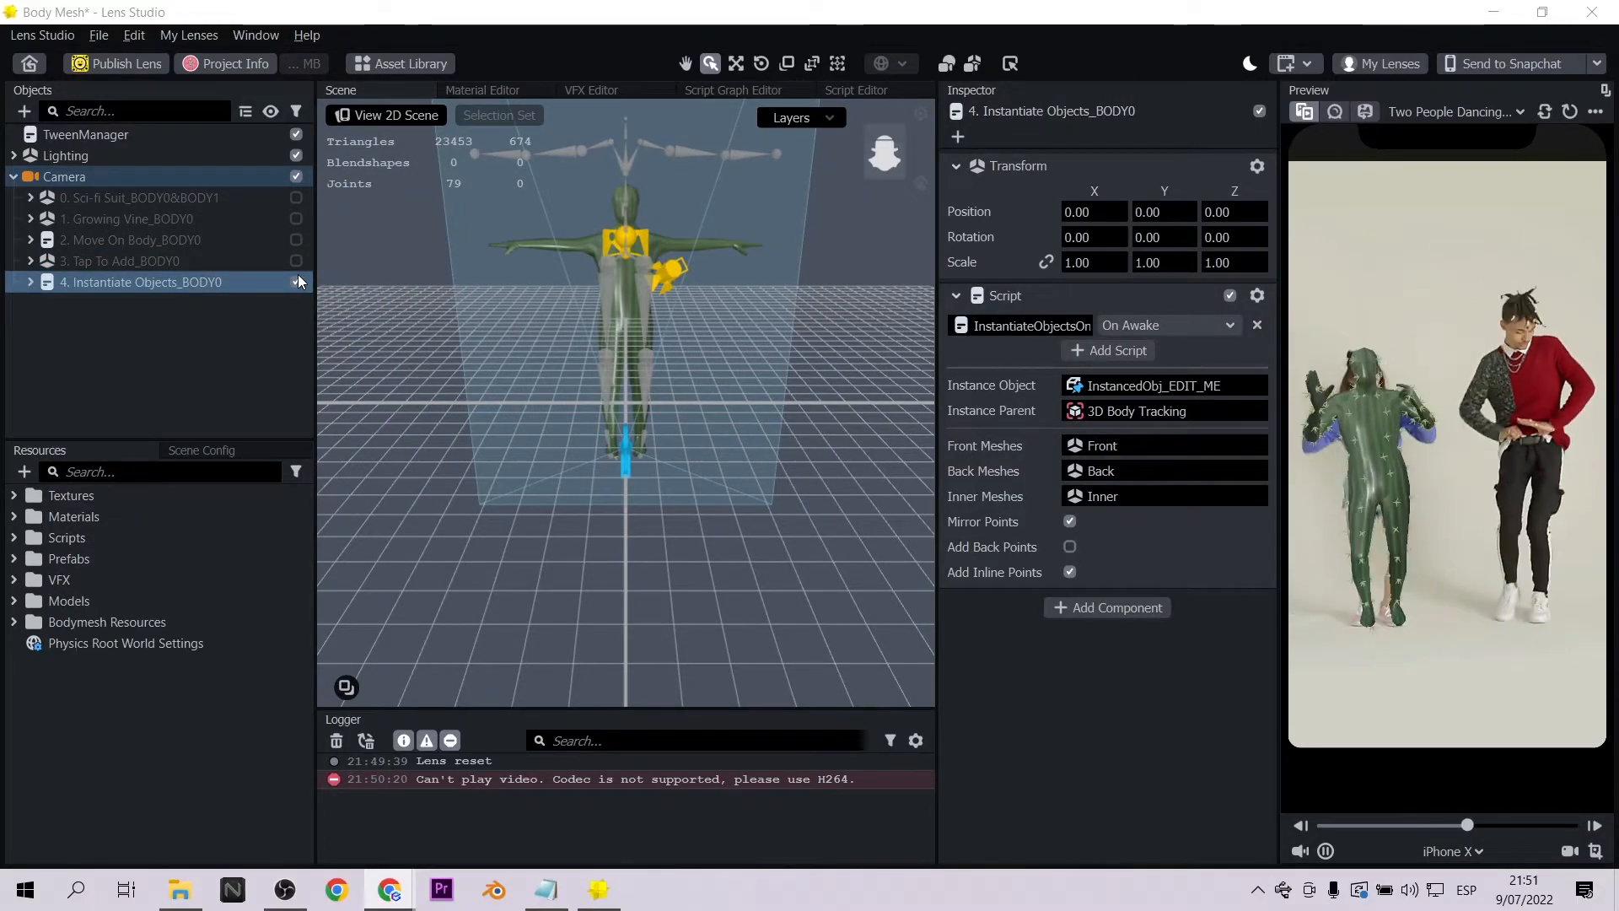
left_click(296, 282)
left_click(31, 197)
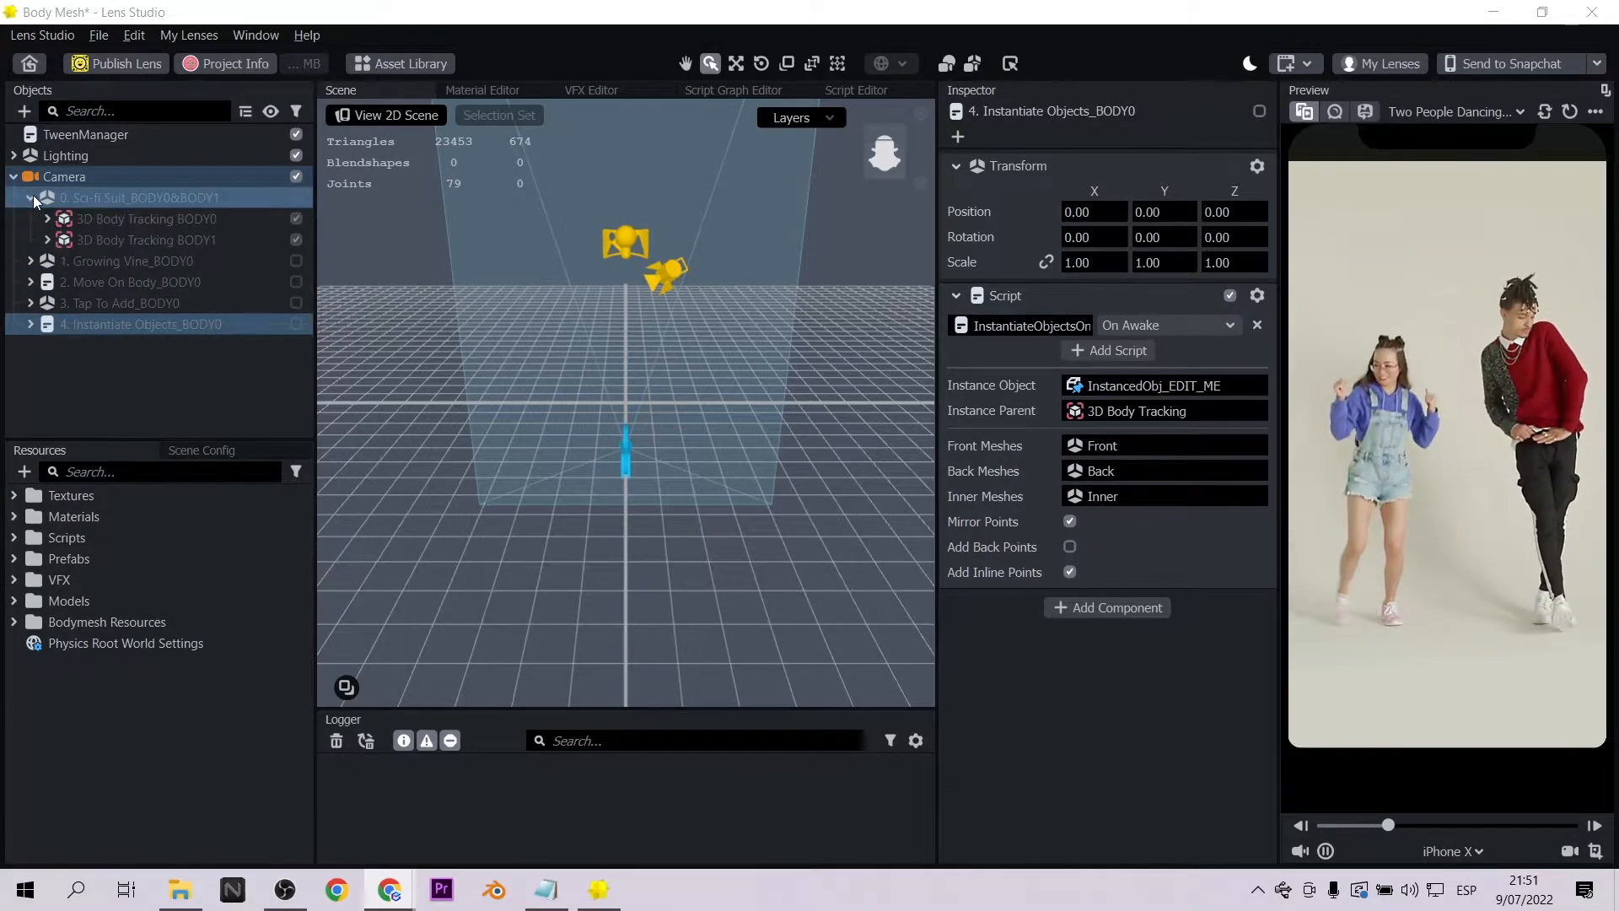
left_click(296, 198)
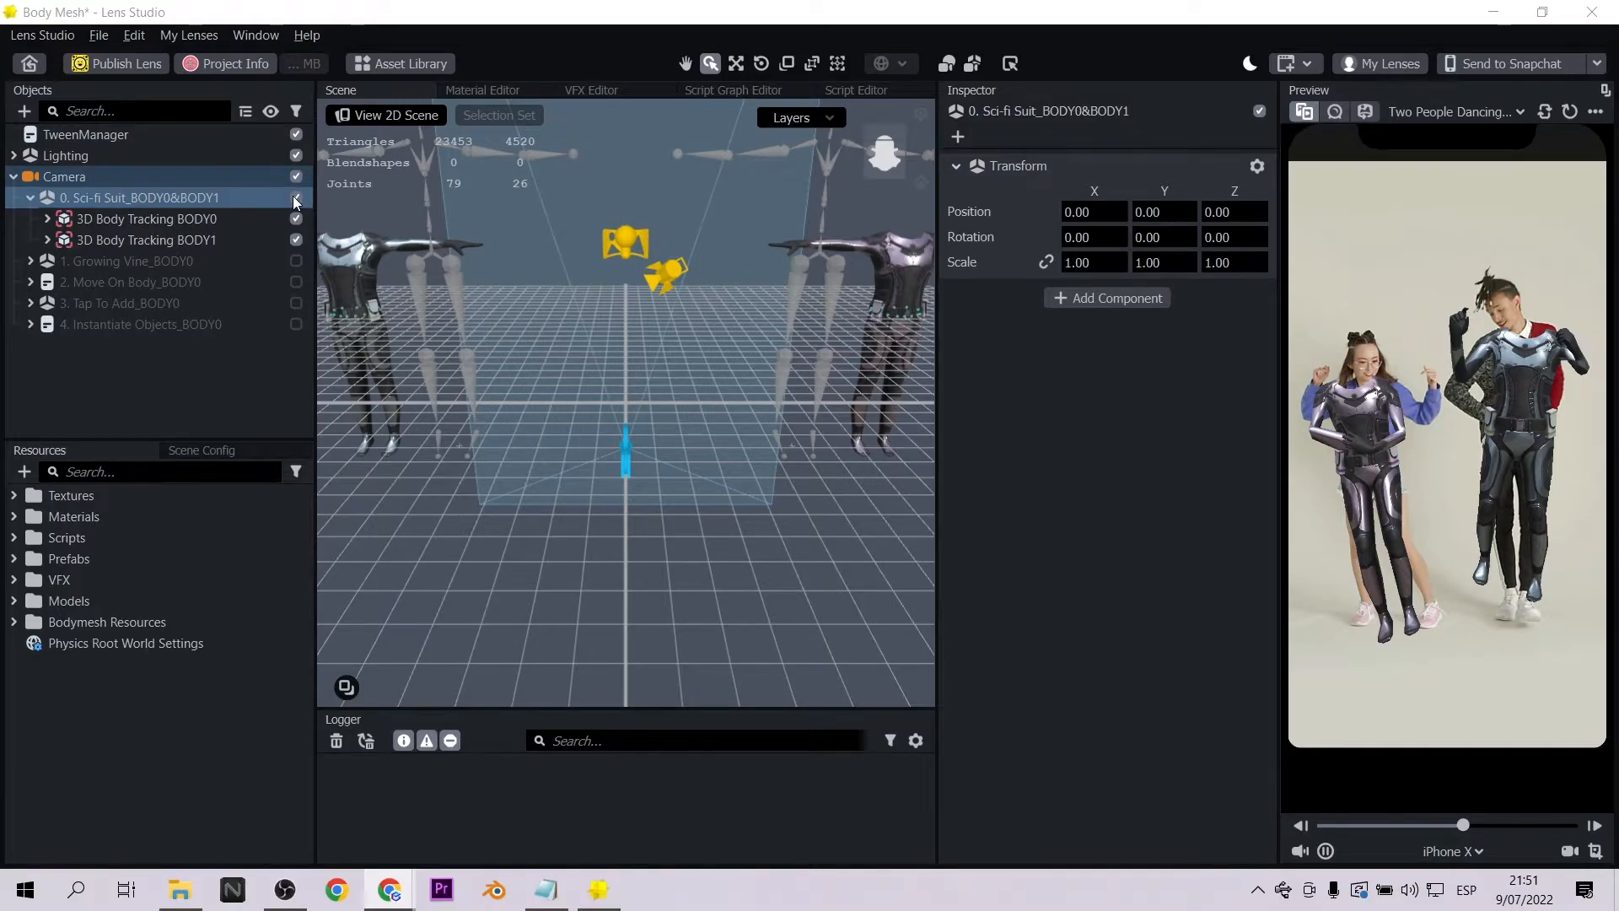
Hide the Belt objects under both 3D Body Tracking BODY0 and 3D Body Tracking BODY1
left_click(48, 220)
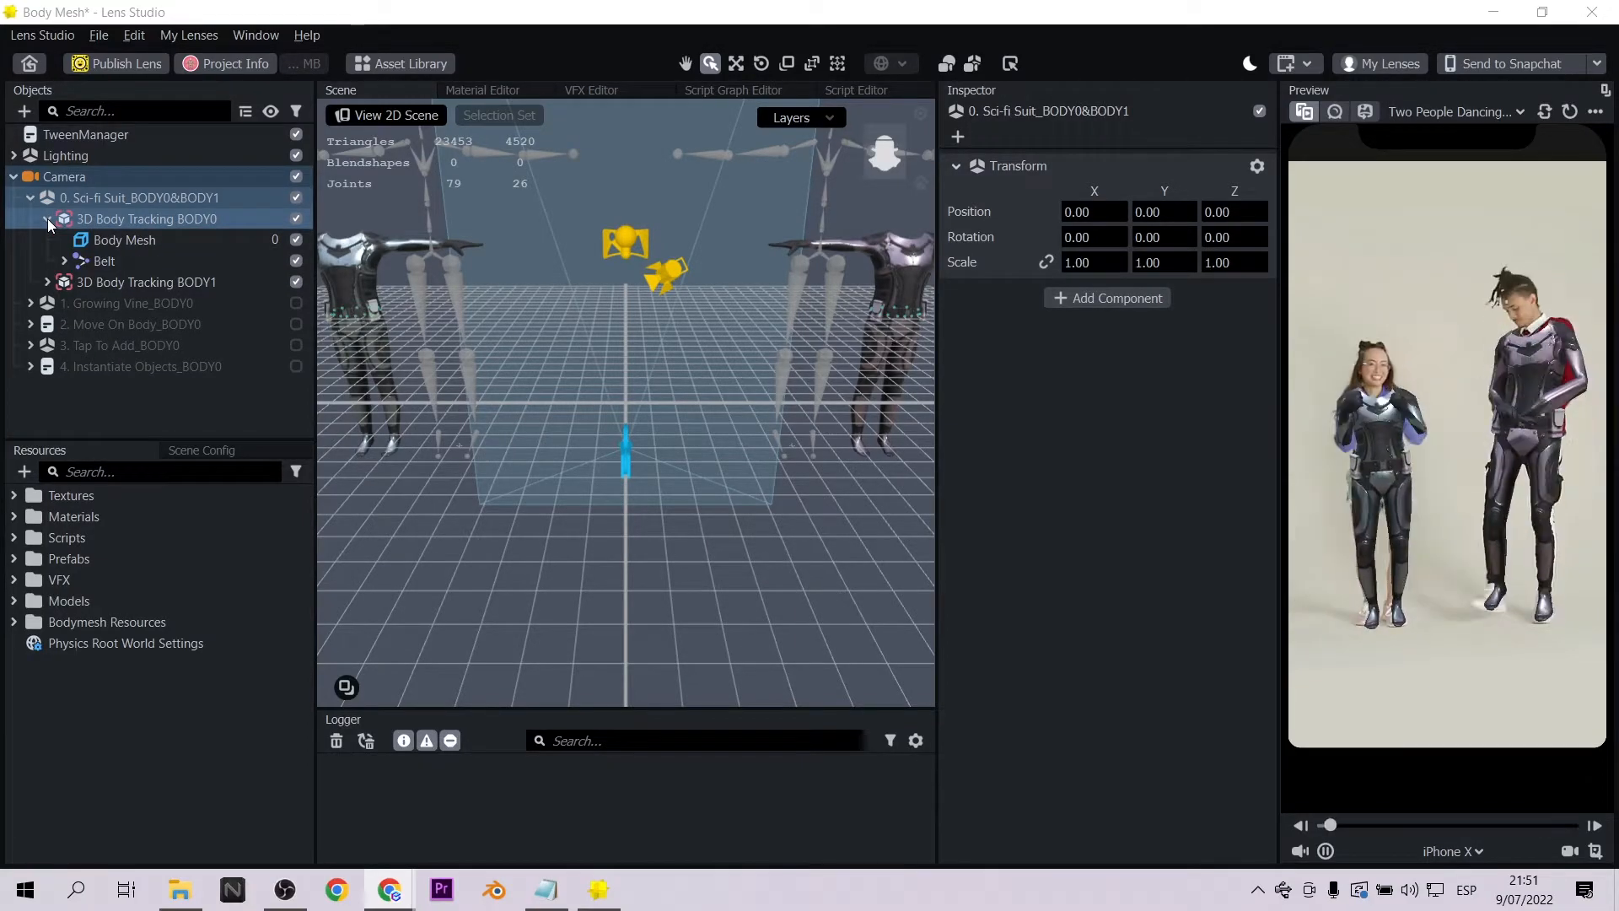
left_click(100, 239)
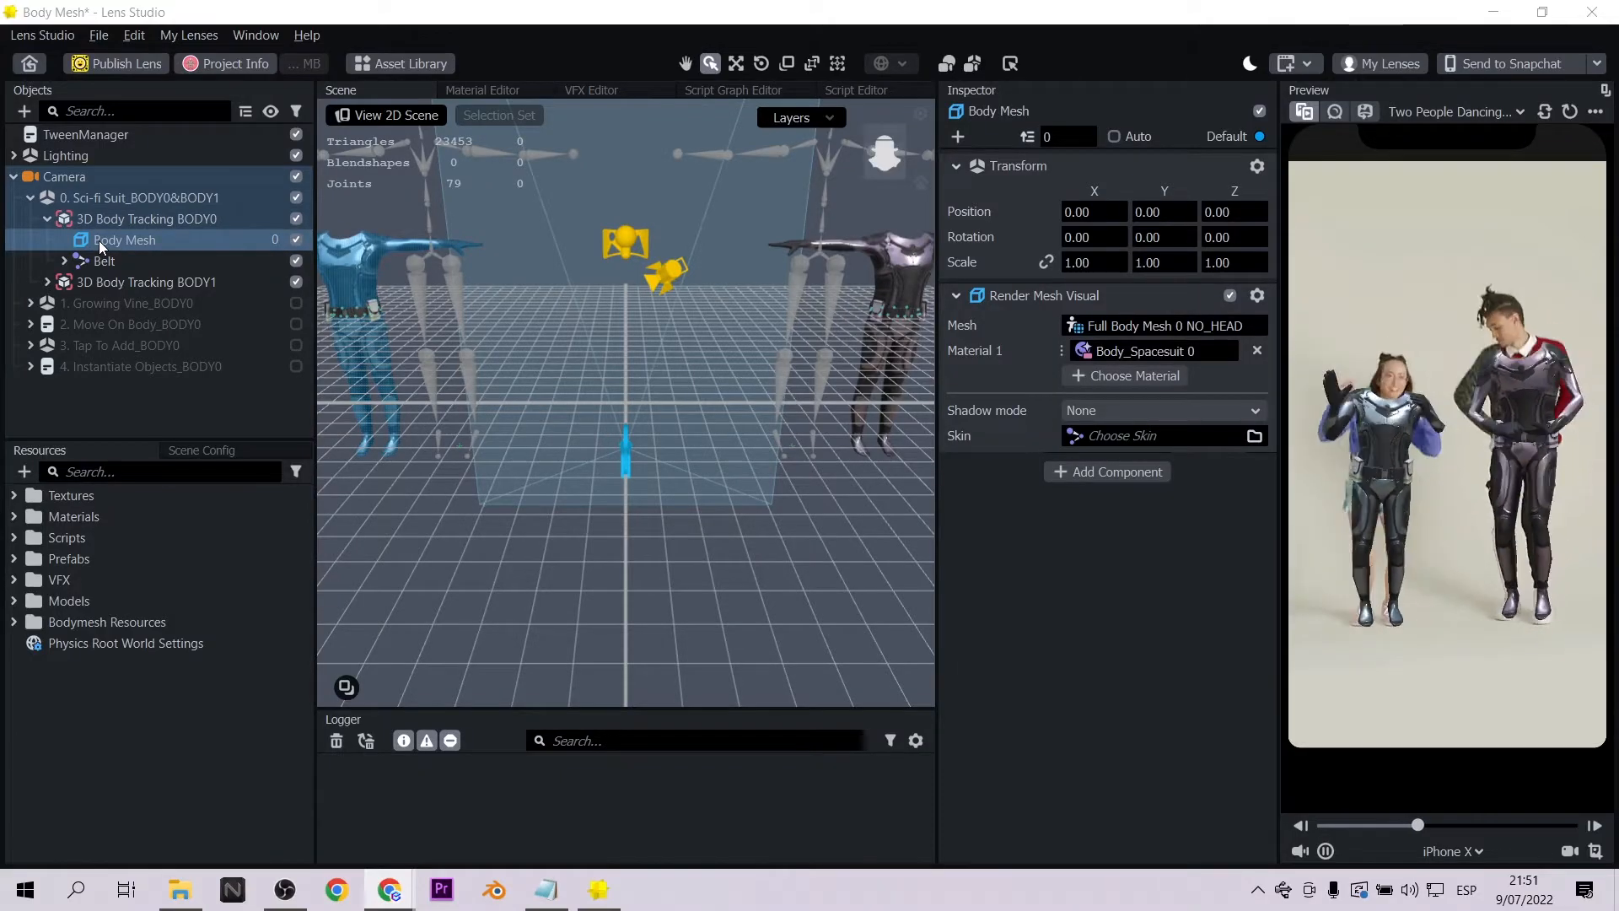
left_click(120, 259)
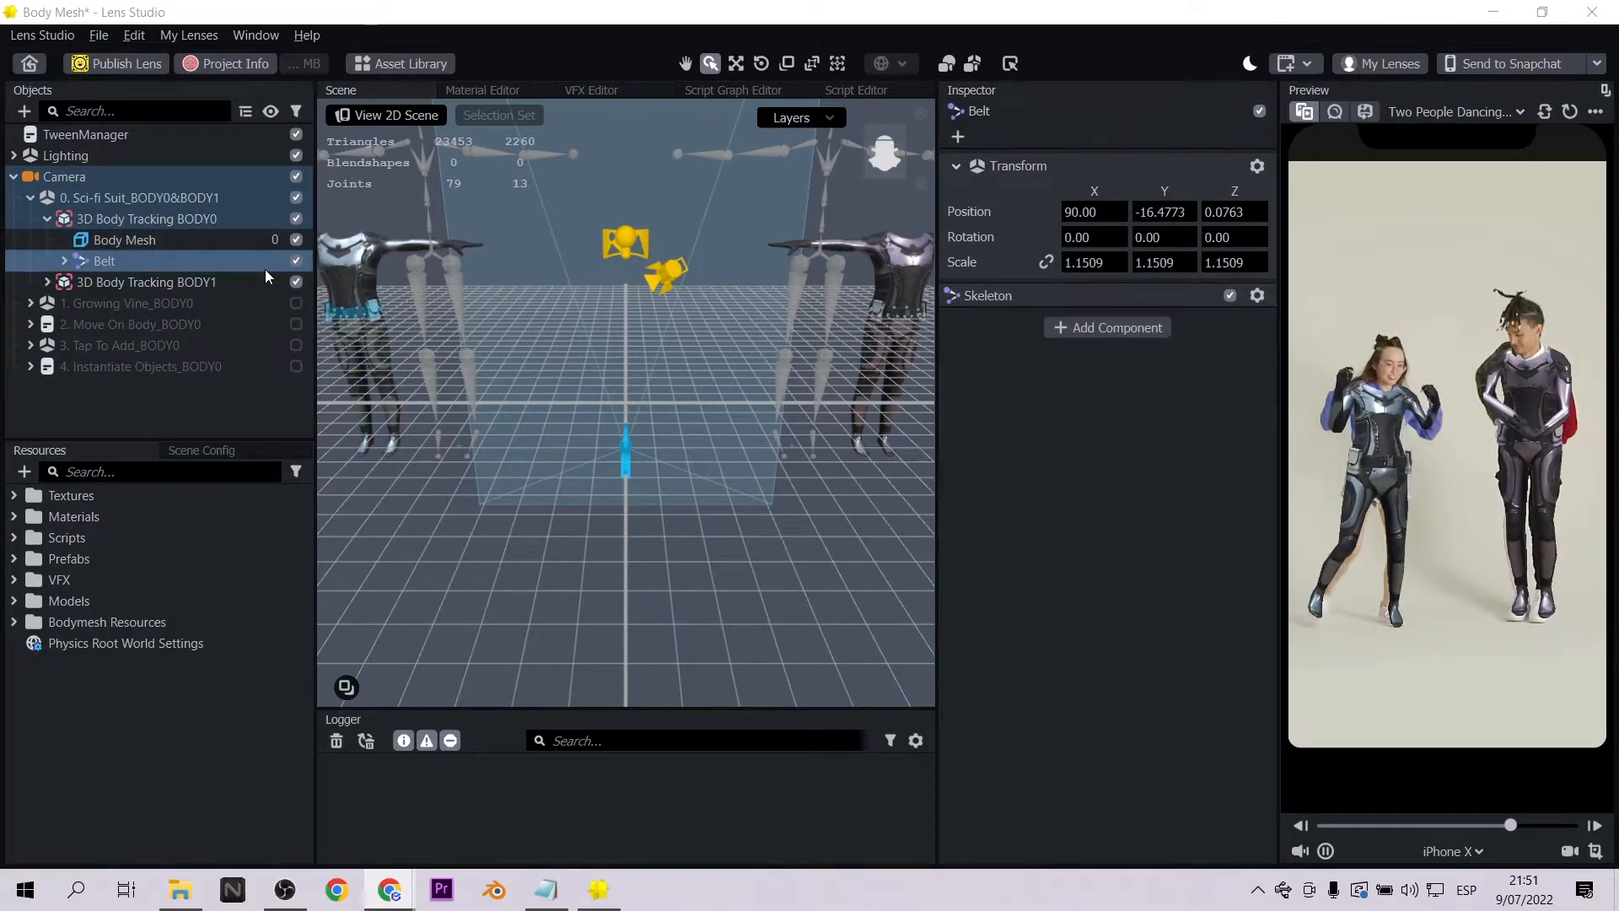
left_click(298, 259)
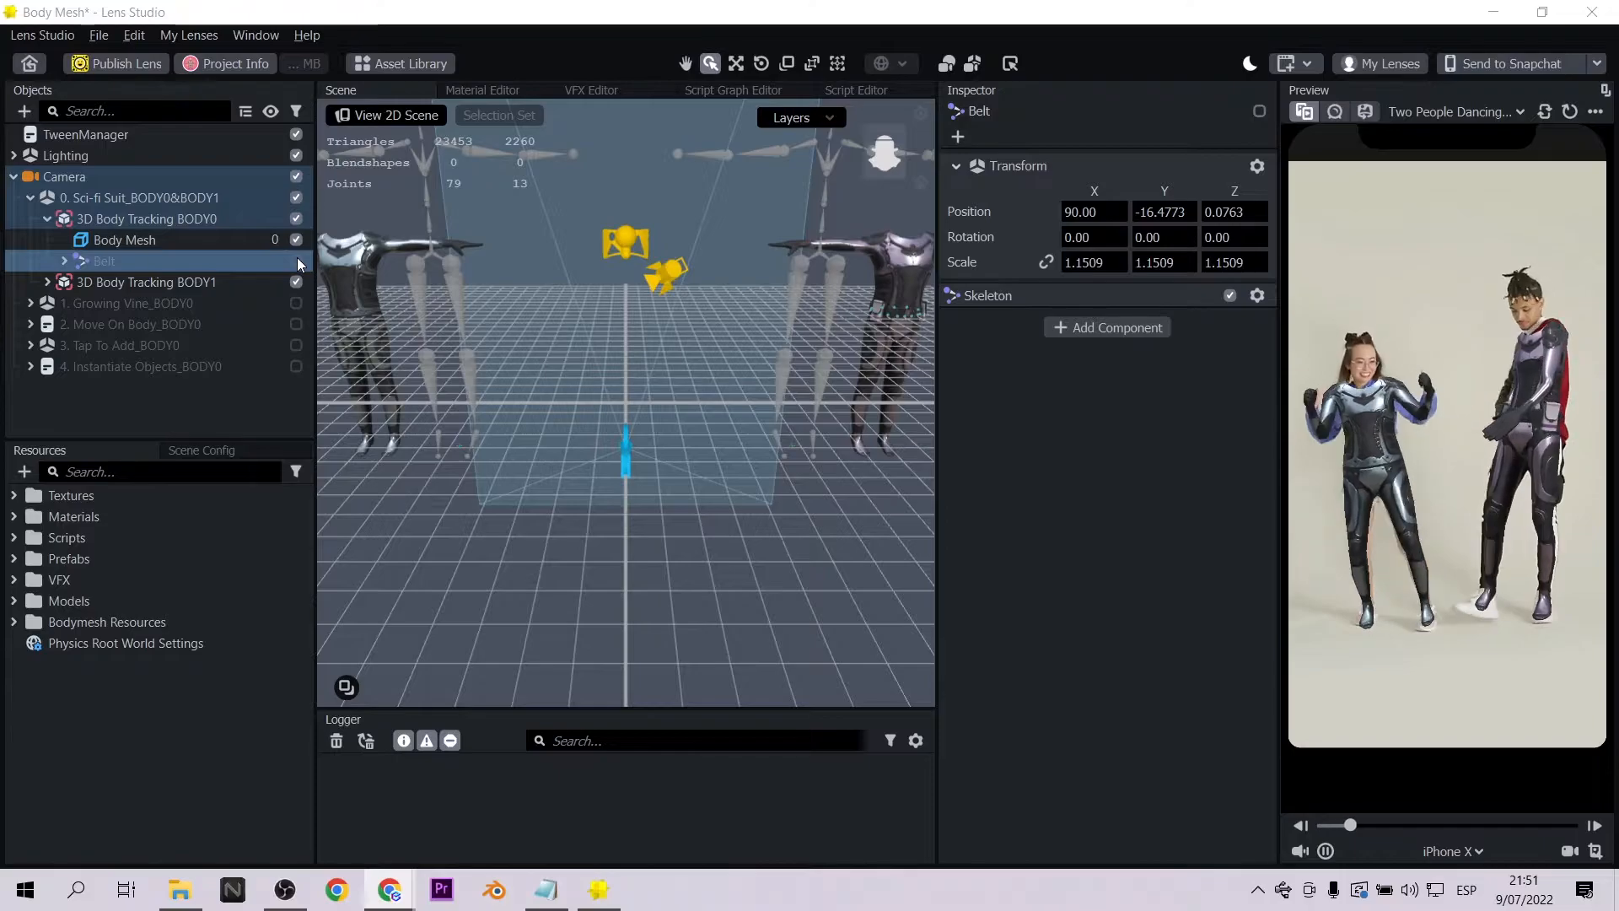
left_click(47, 282)
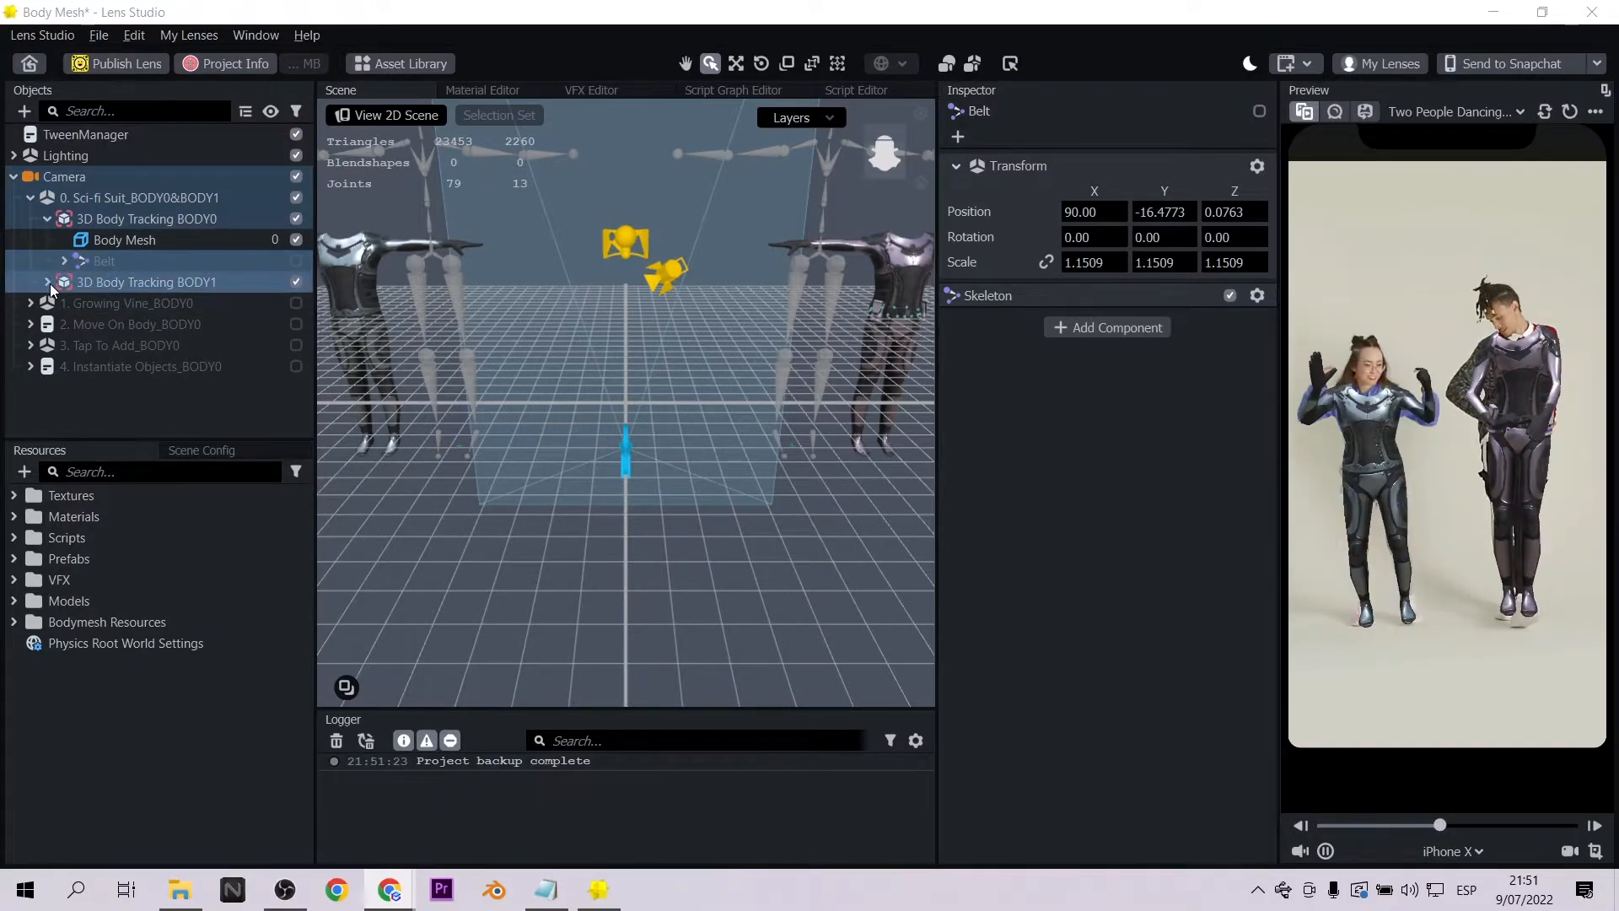
left_click(127, 324)
left_click(296, 324)
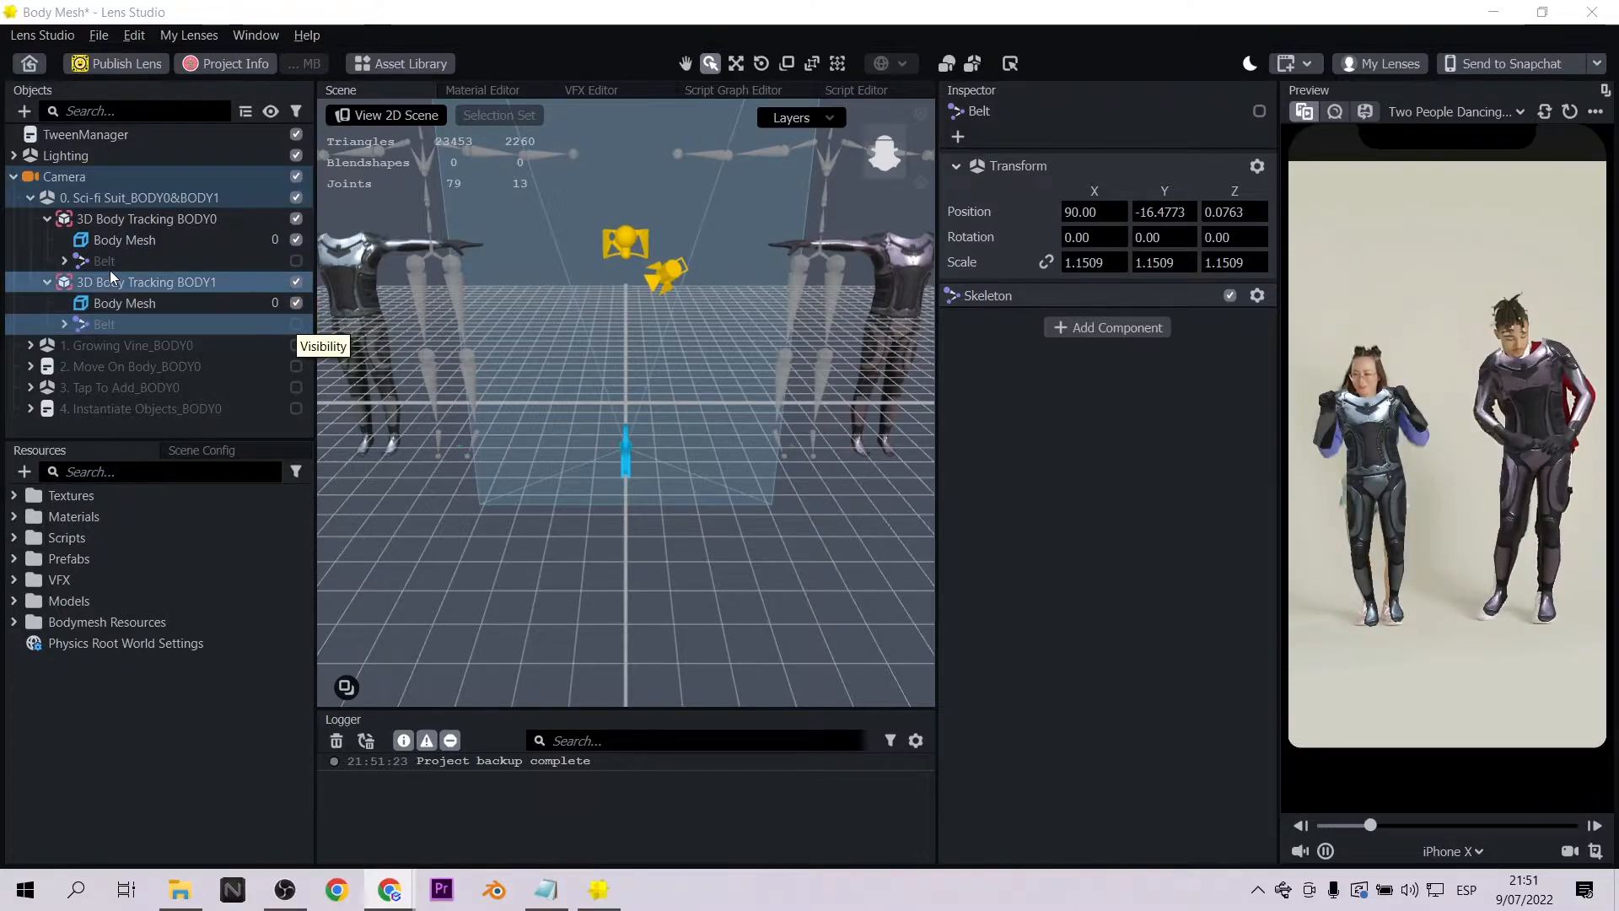
Remove the Body_Spacesuit 0 material from BODY0's Body Mesh and replace its mesh with Full Body Mesh 0, found by searching resources for "BODY"
left_click(119, 242)
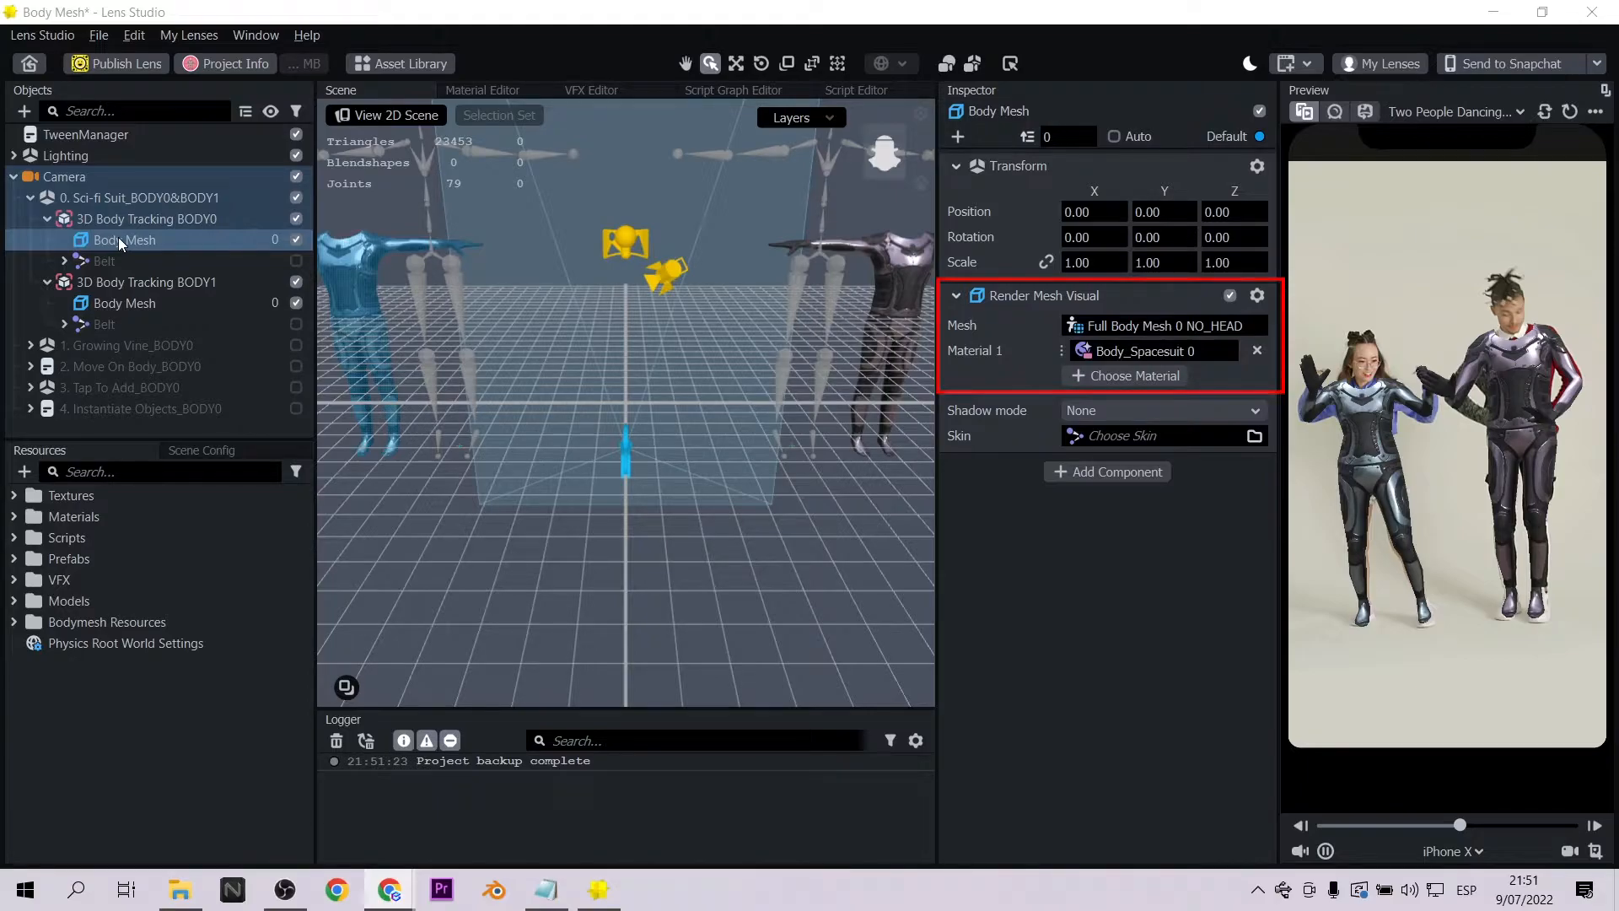
left_click(1256, 349)
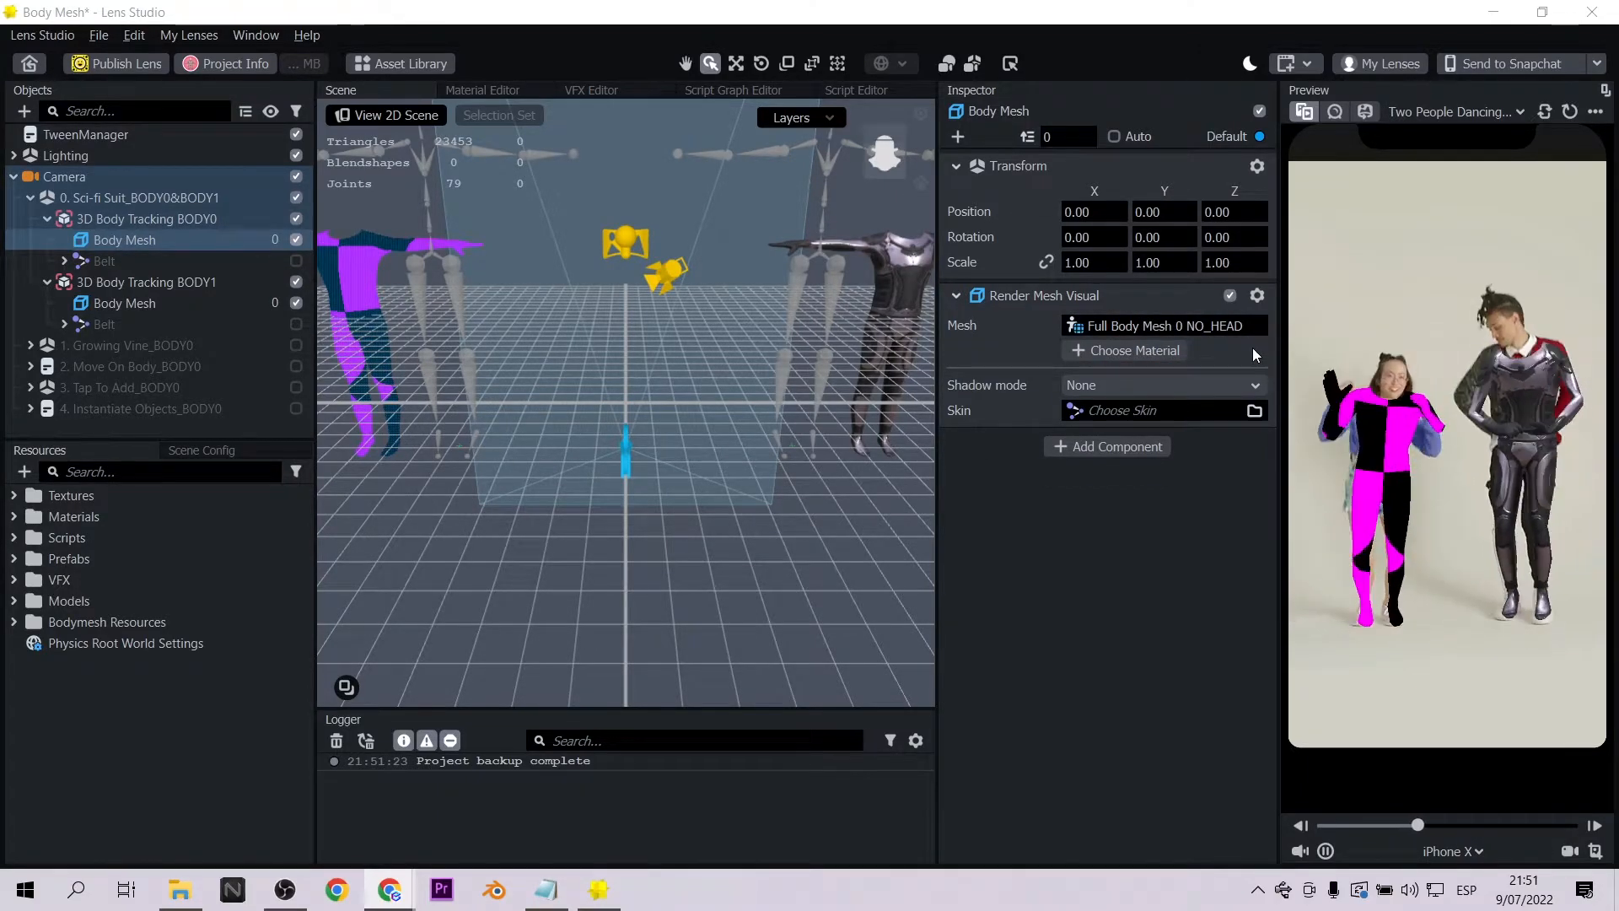
left_click(192, 469)
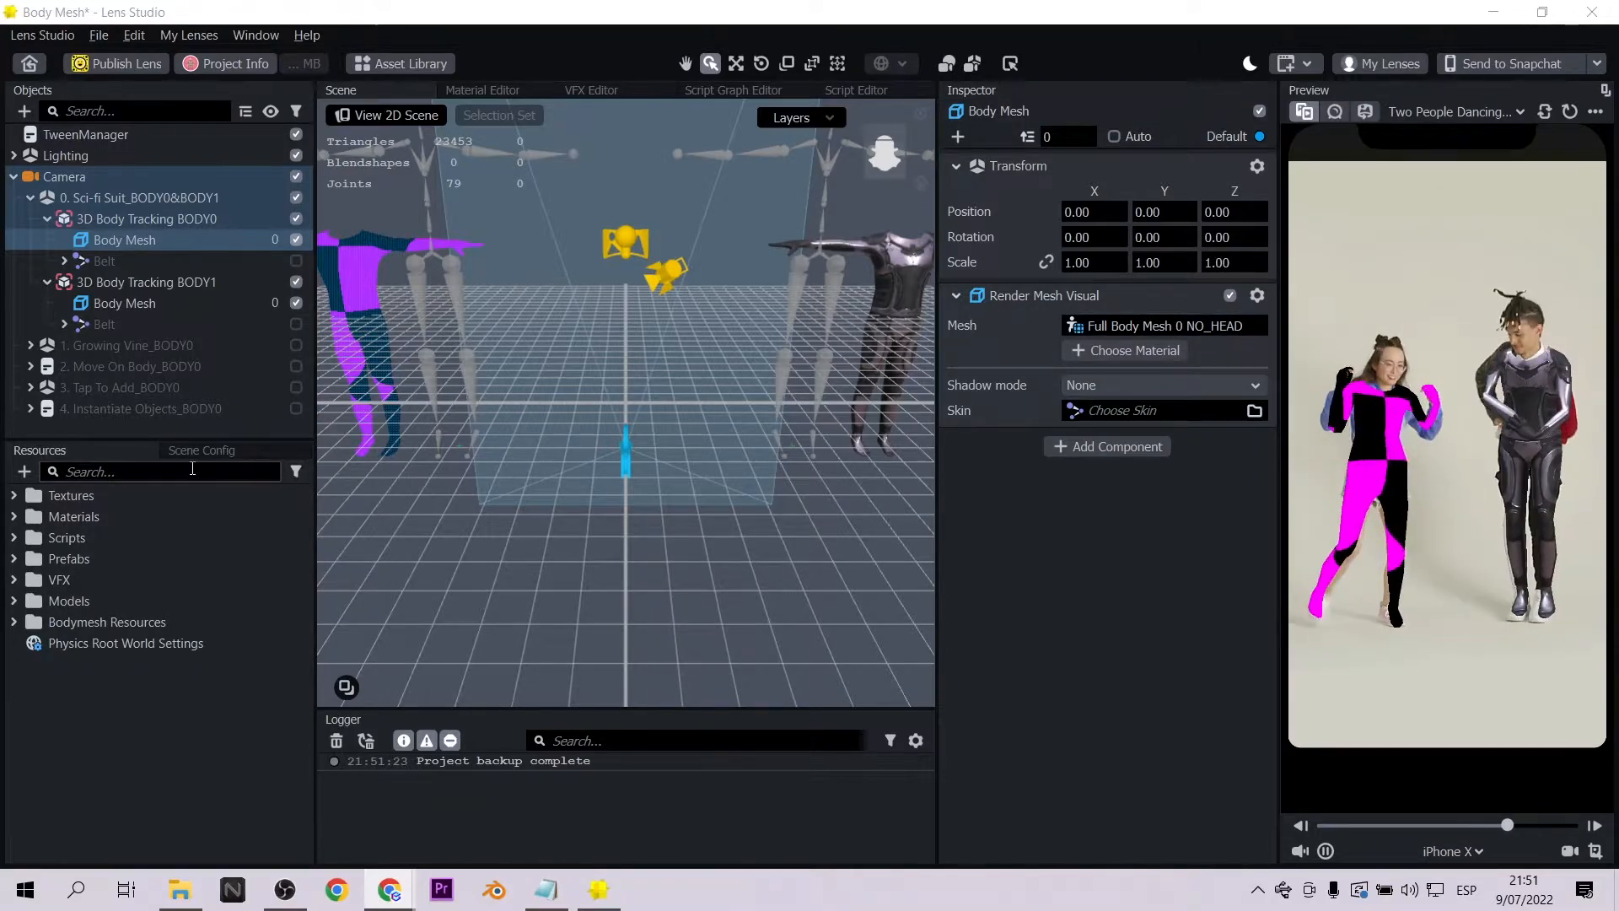
type("BODY")
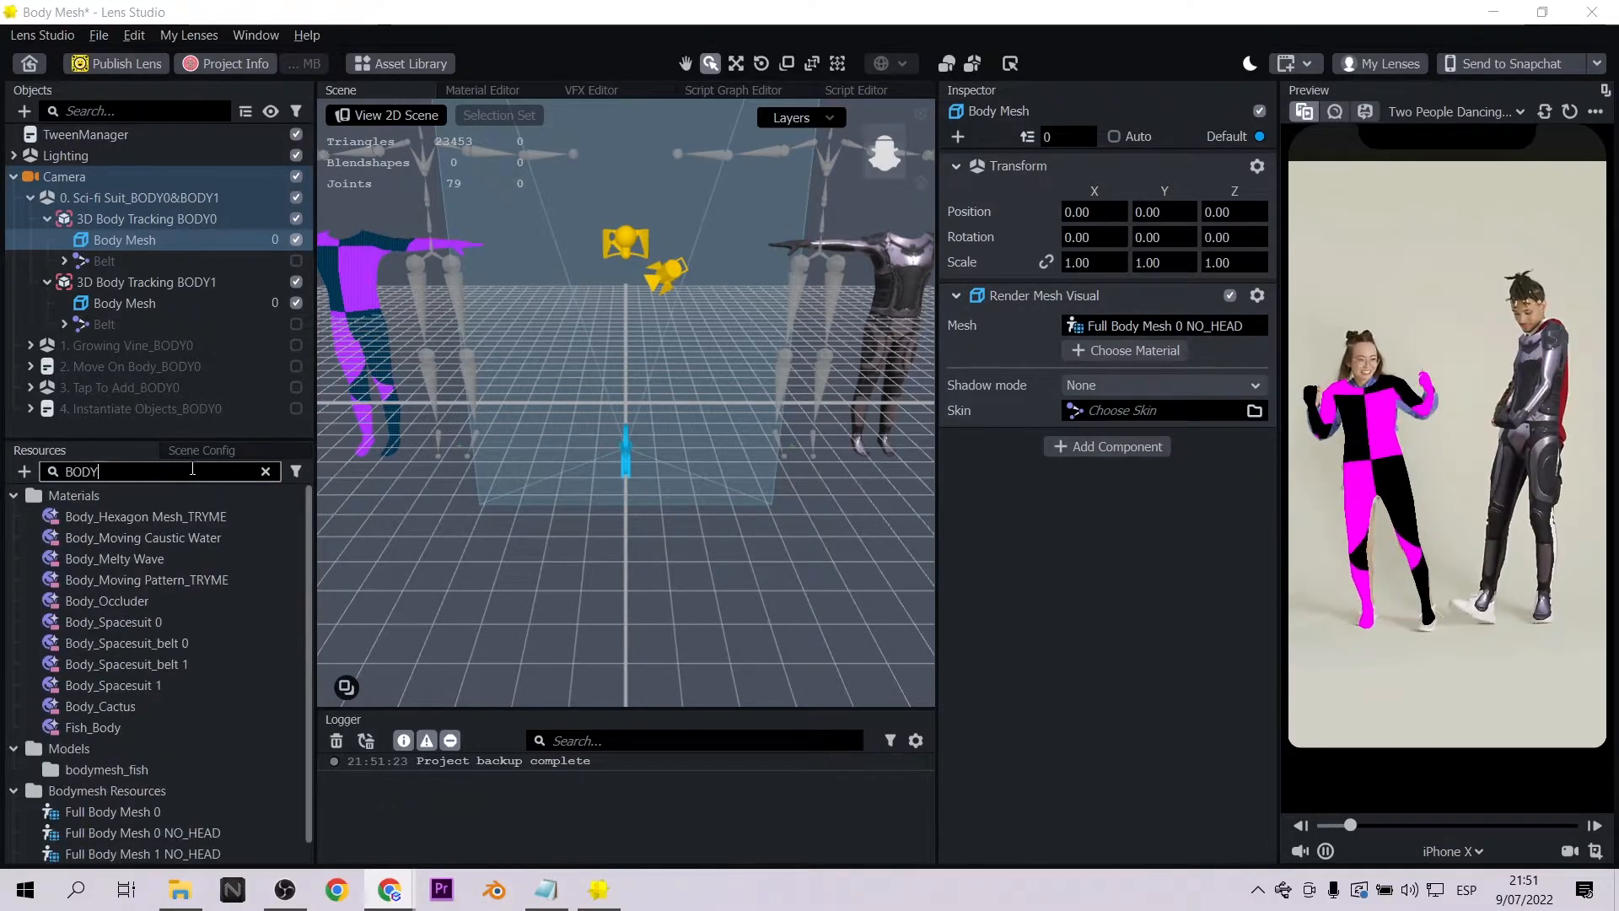
scroll(145, 721, "down", 1)
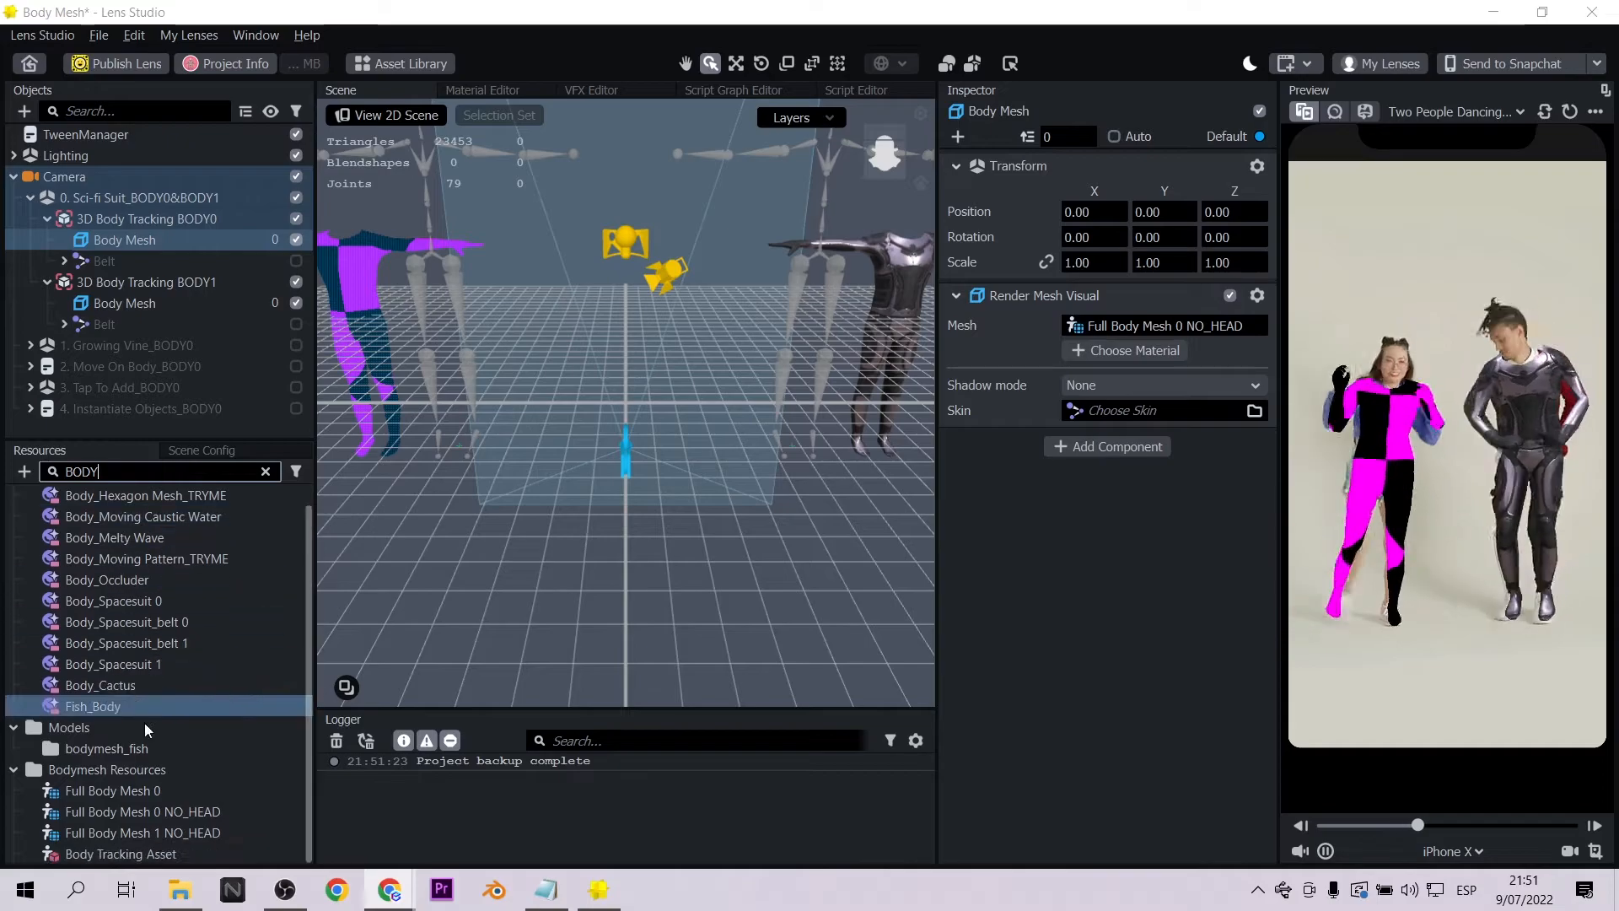
left_click(123, 789)
left_click_drag(123, 789, 1110, 321)
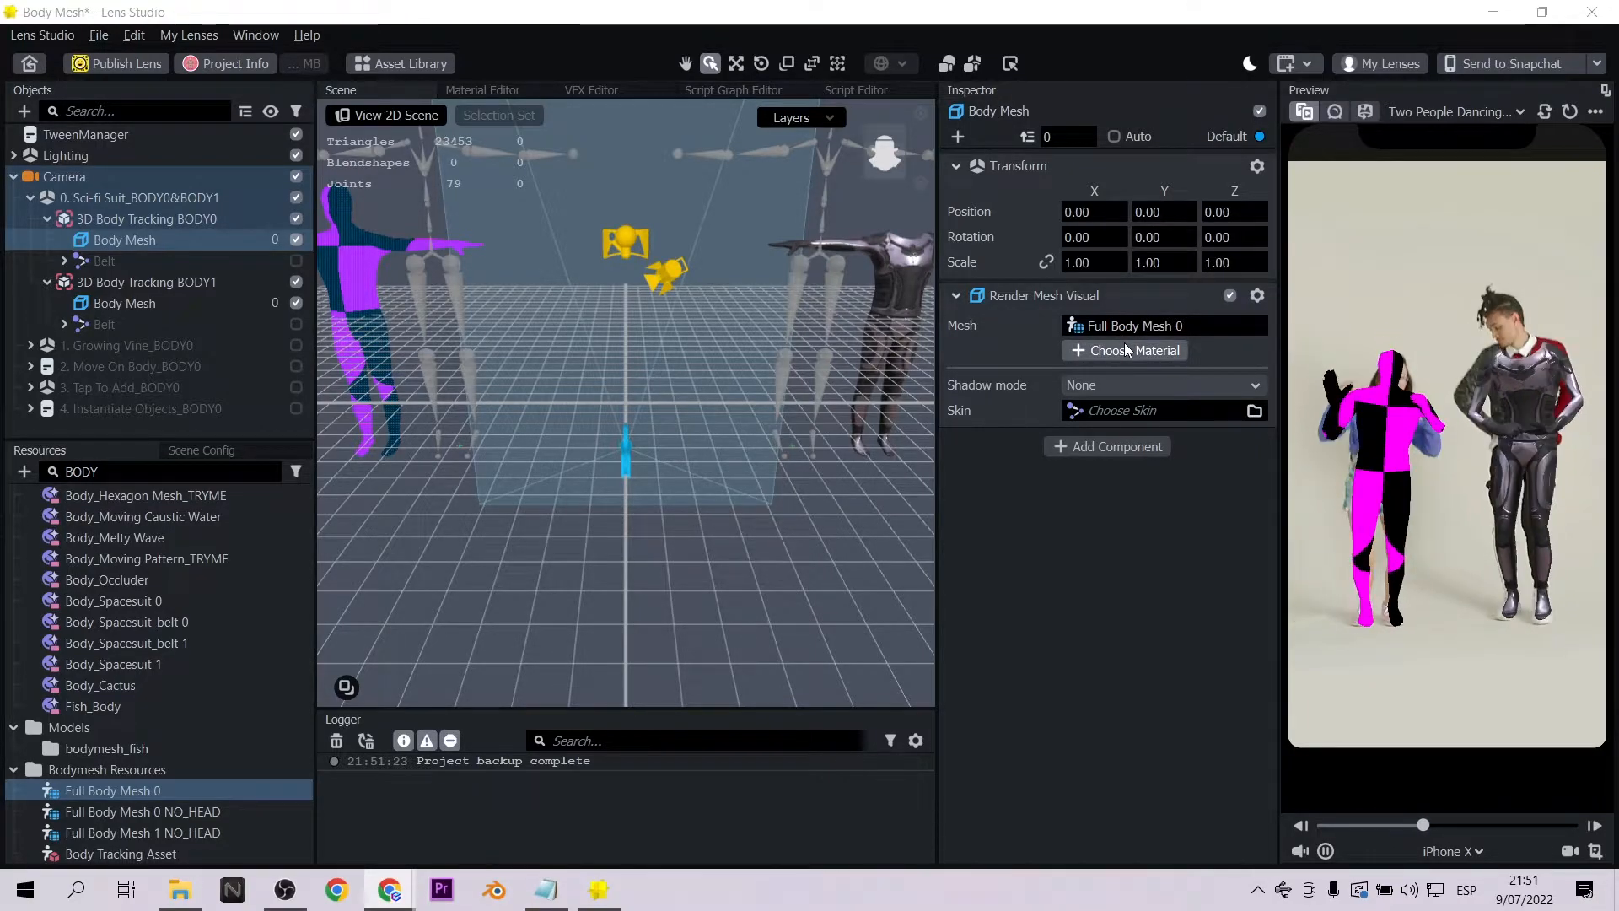
Create a new Unlit material and assign it to BODY0's Body Mesh
left_click(1127, 348)
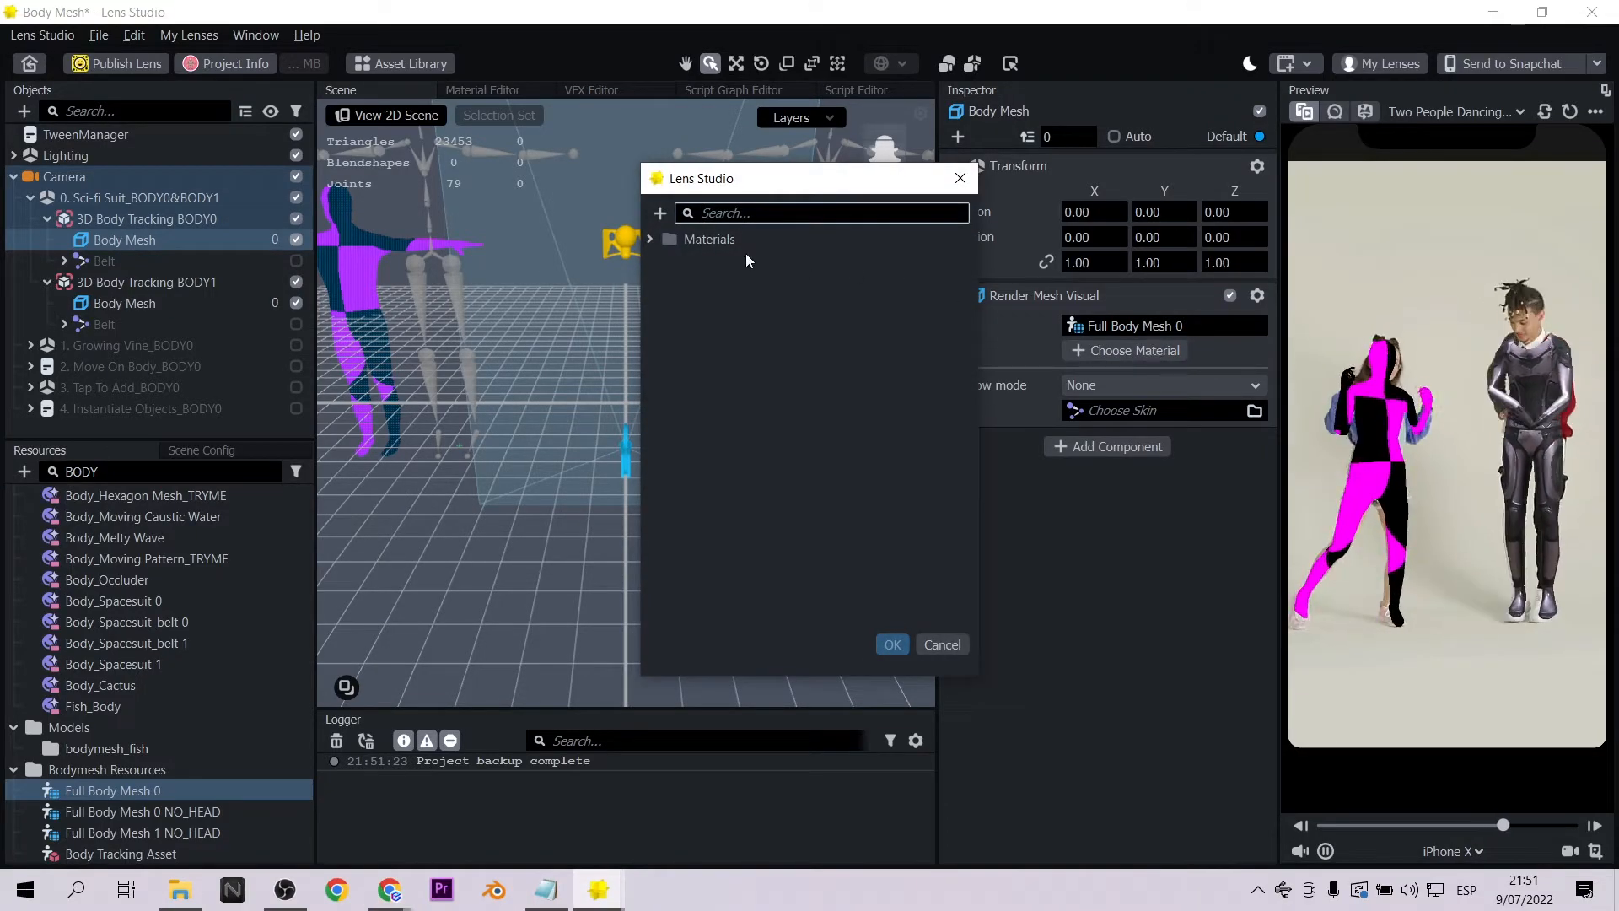
left_click(659, 214)
left_click(617, 310)
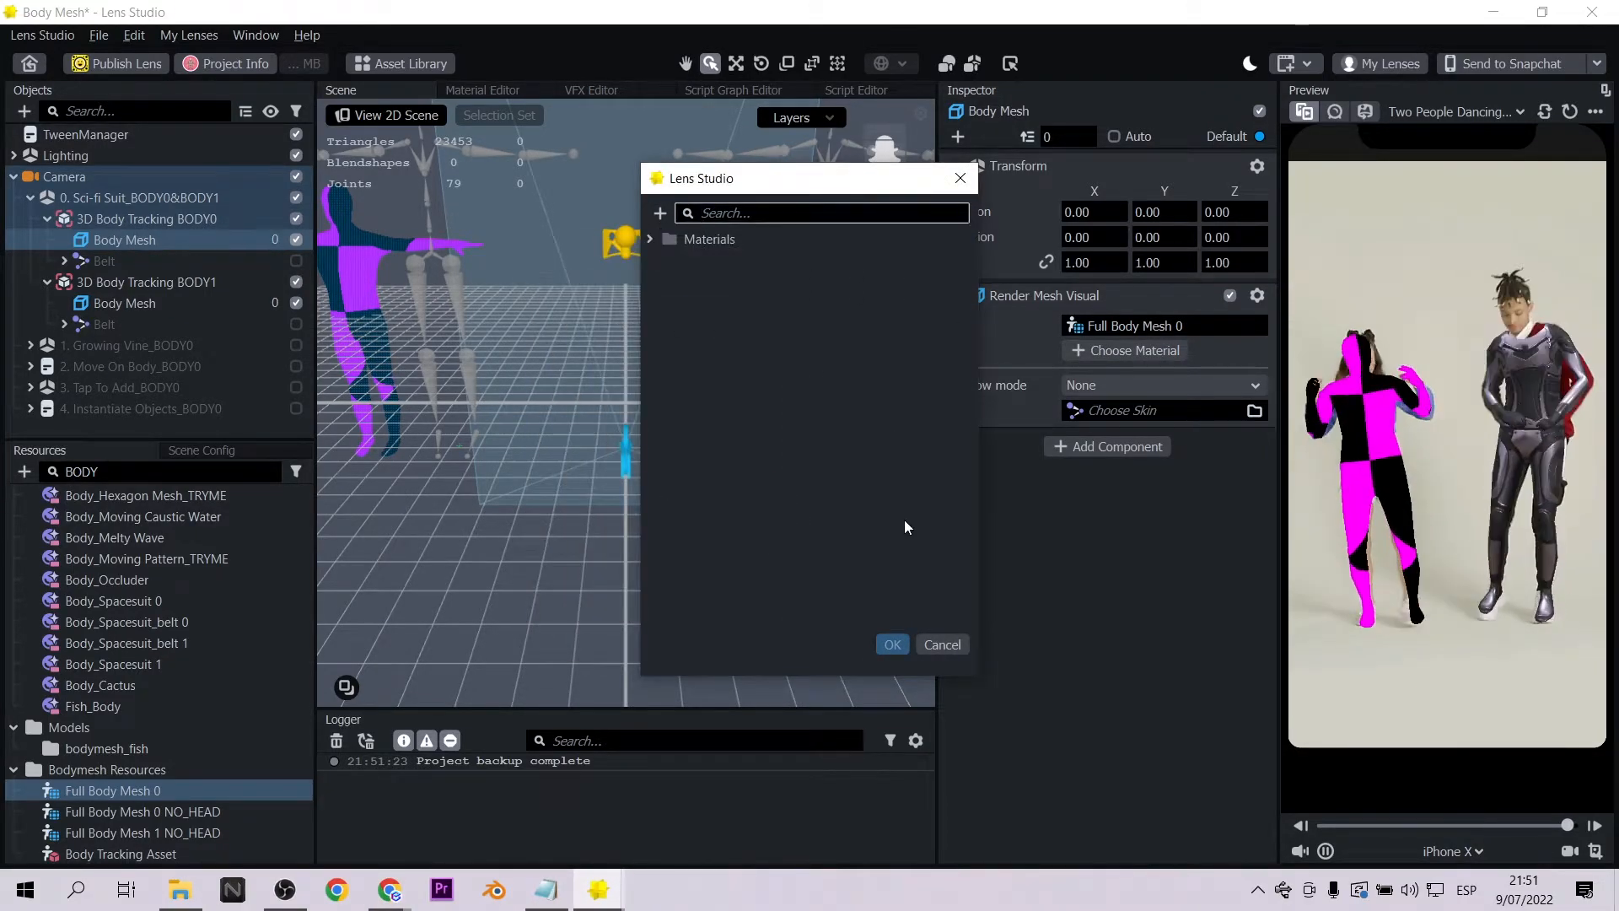
left_click(892, 644)
Clear the resource search and import the "mummy texture UV" file as the Unlit material's base texture
double_click(61, 472)
key("BackSpace")
left_click(59, 748)
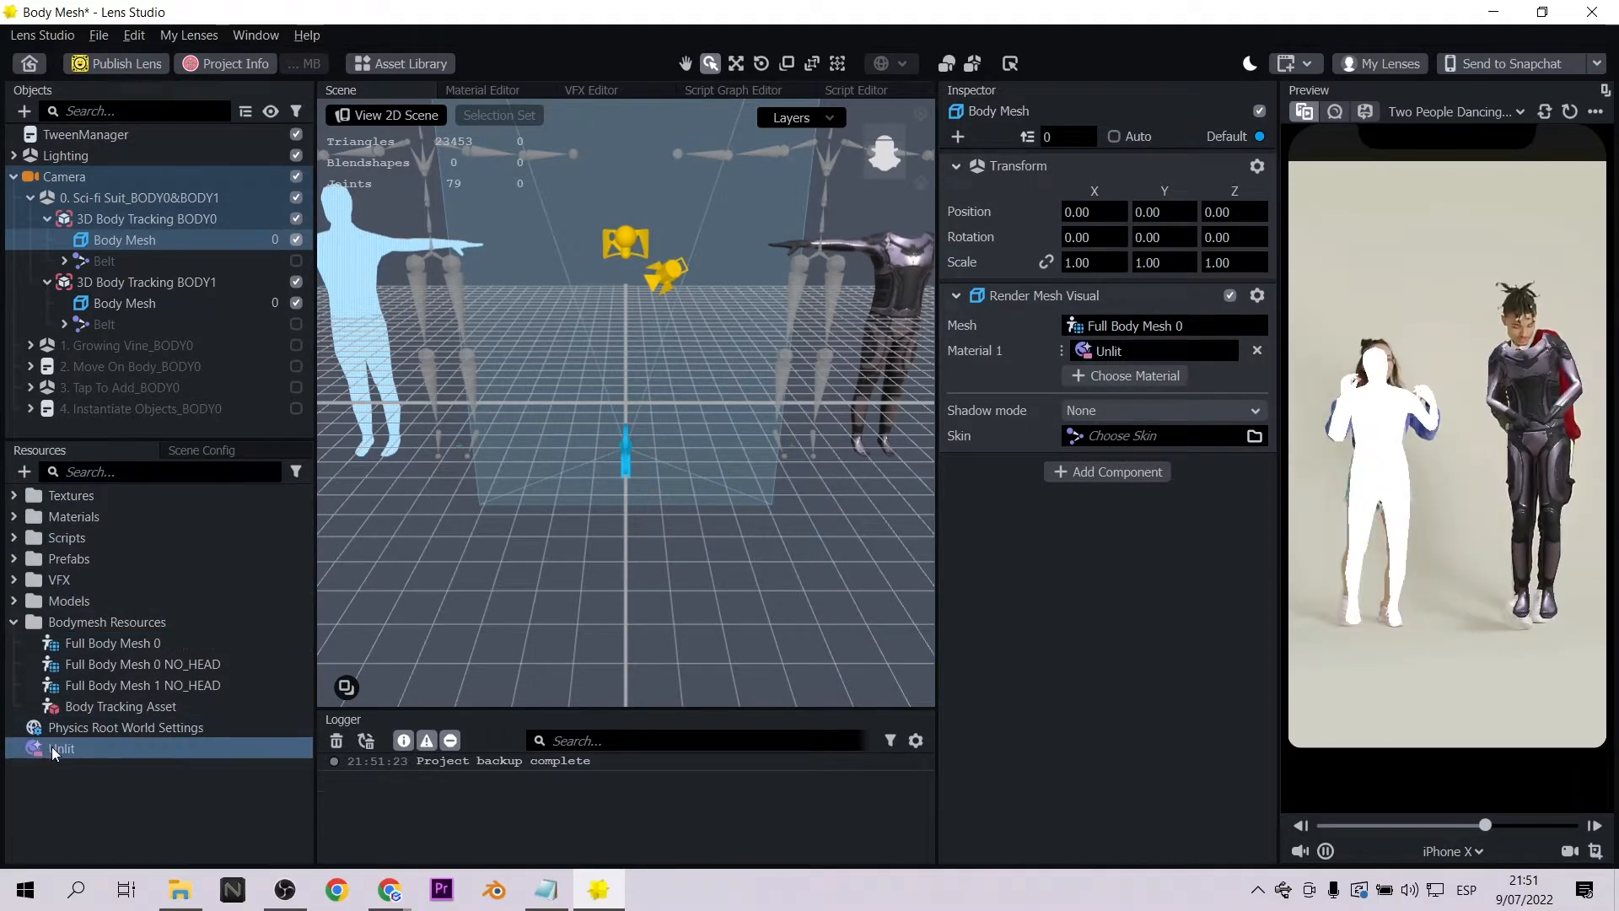
scroll(1020, 331, "down", 3)
left_click(1183, 369)
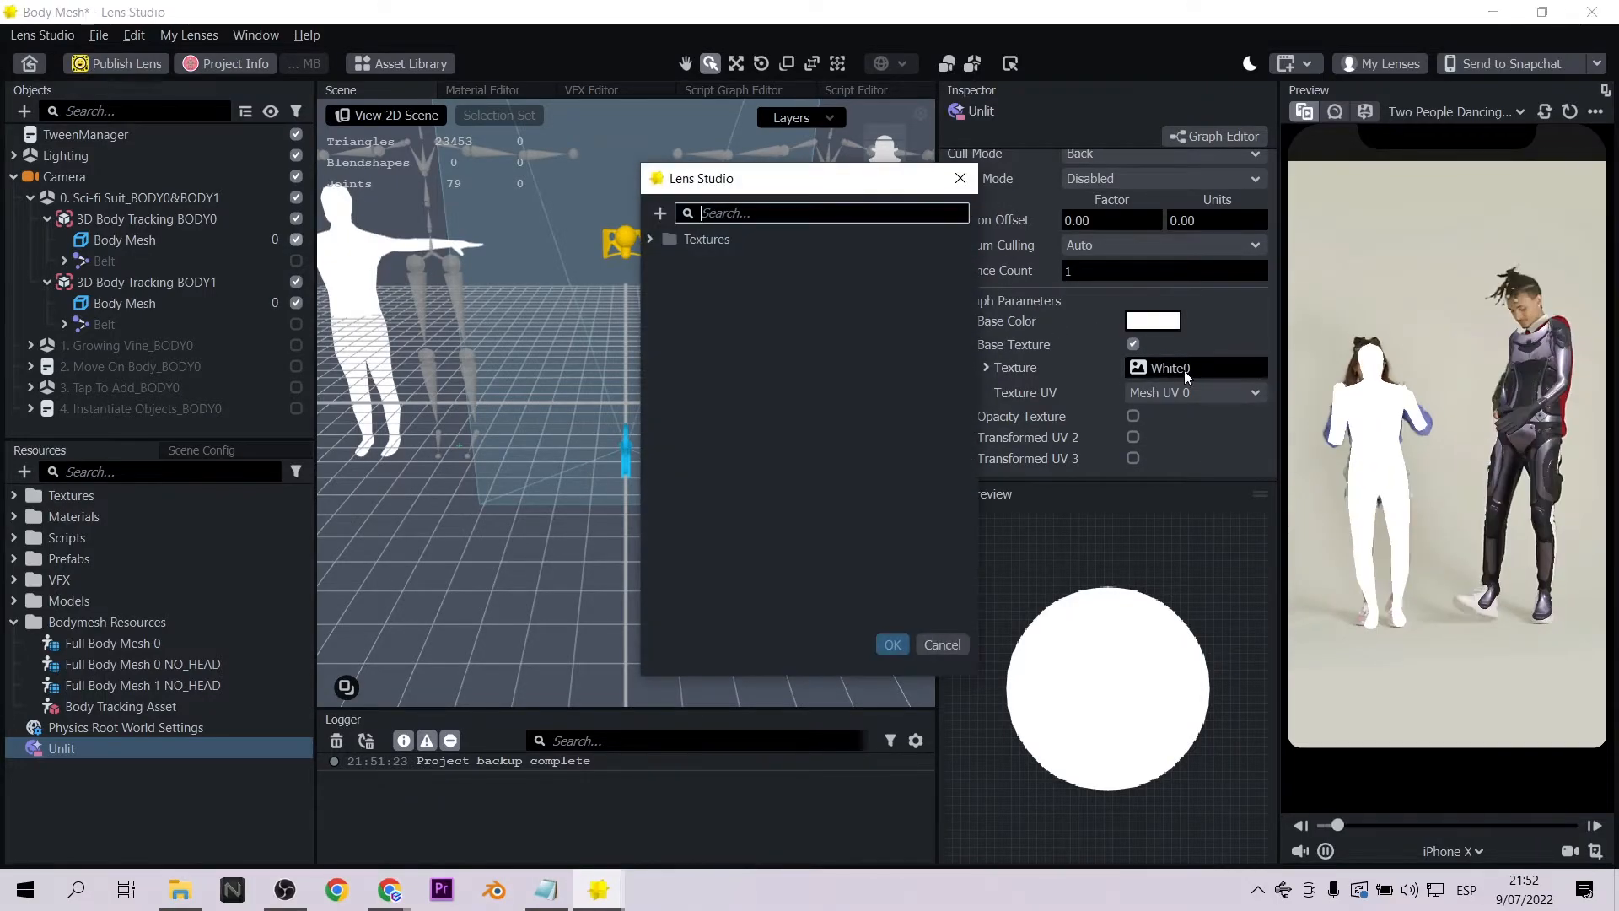
left_click(659, 213)
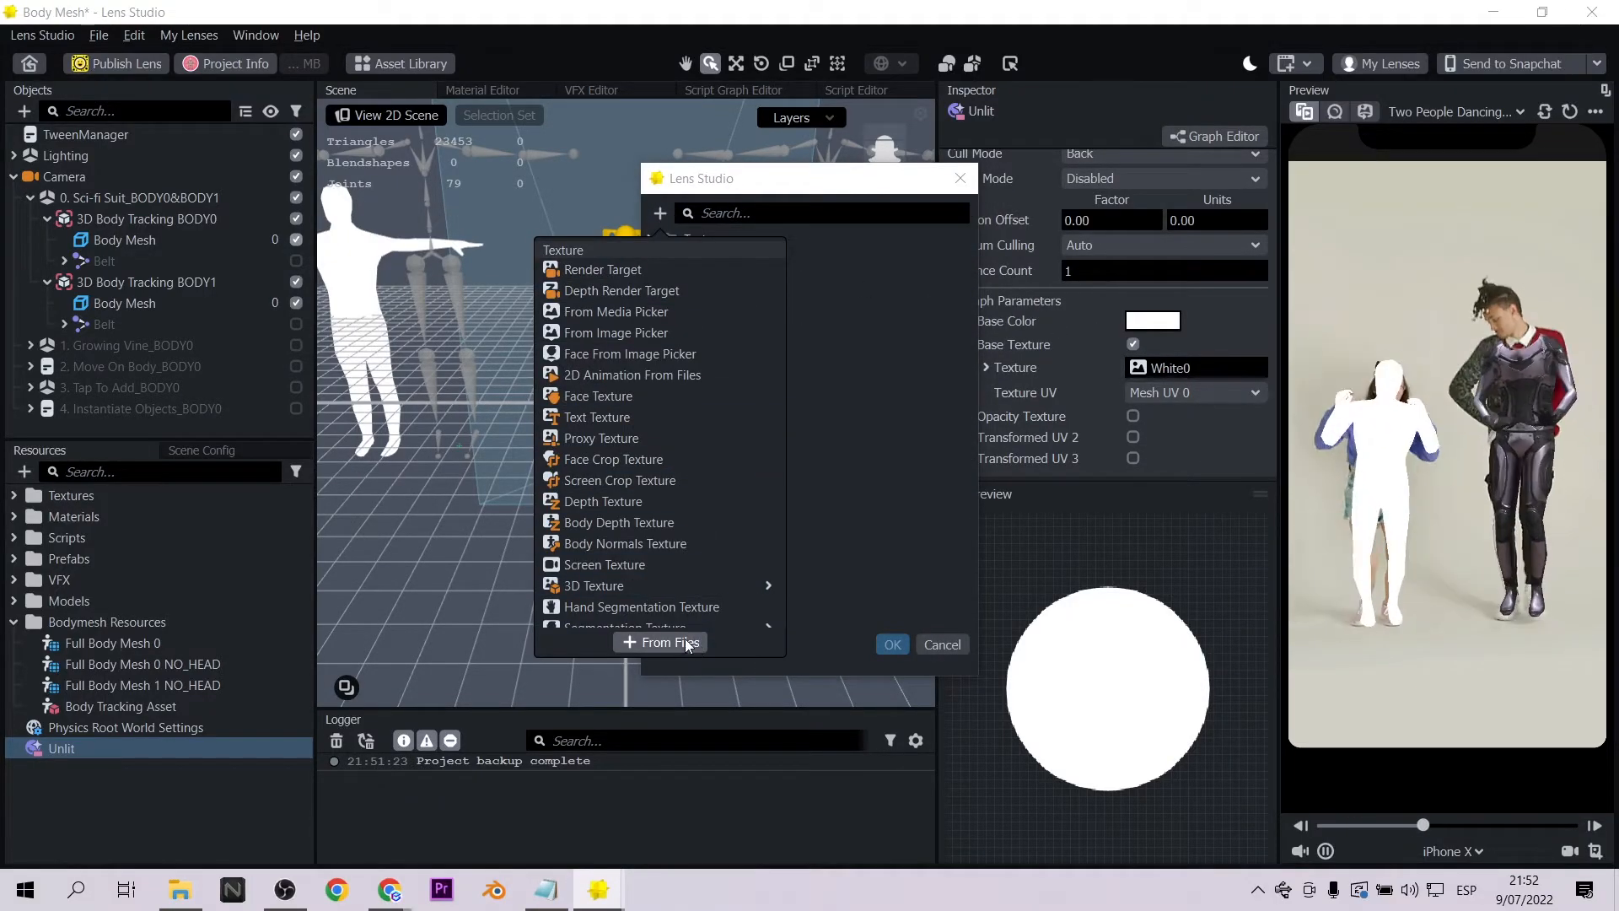
left_click(687, 645)
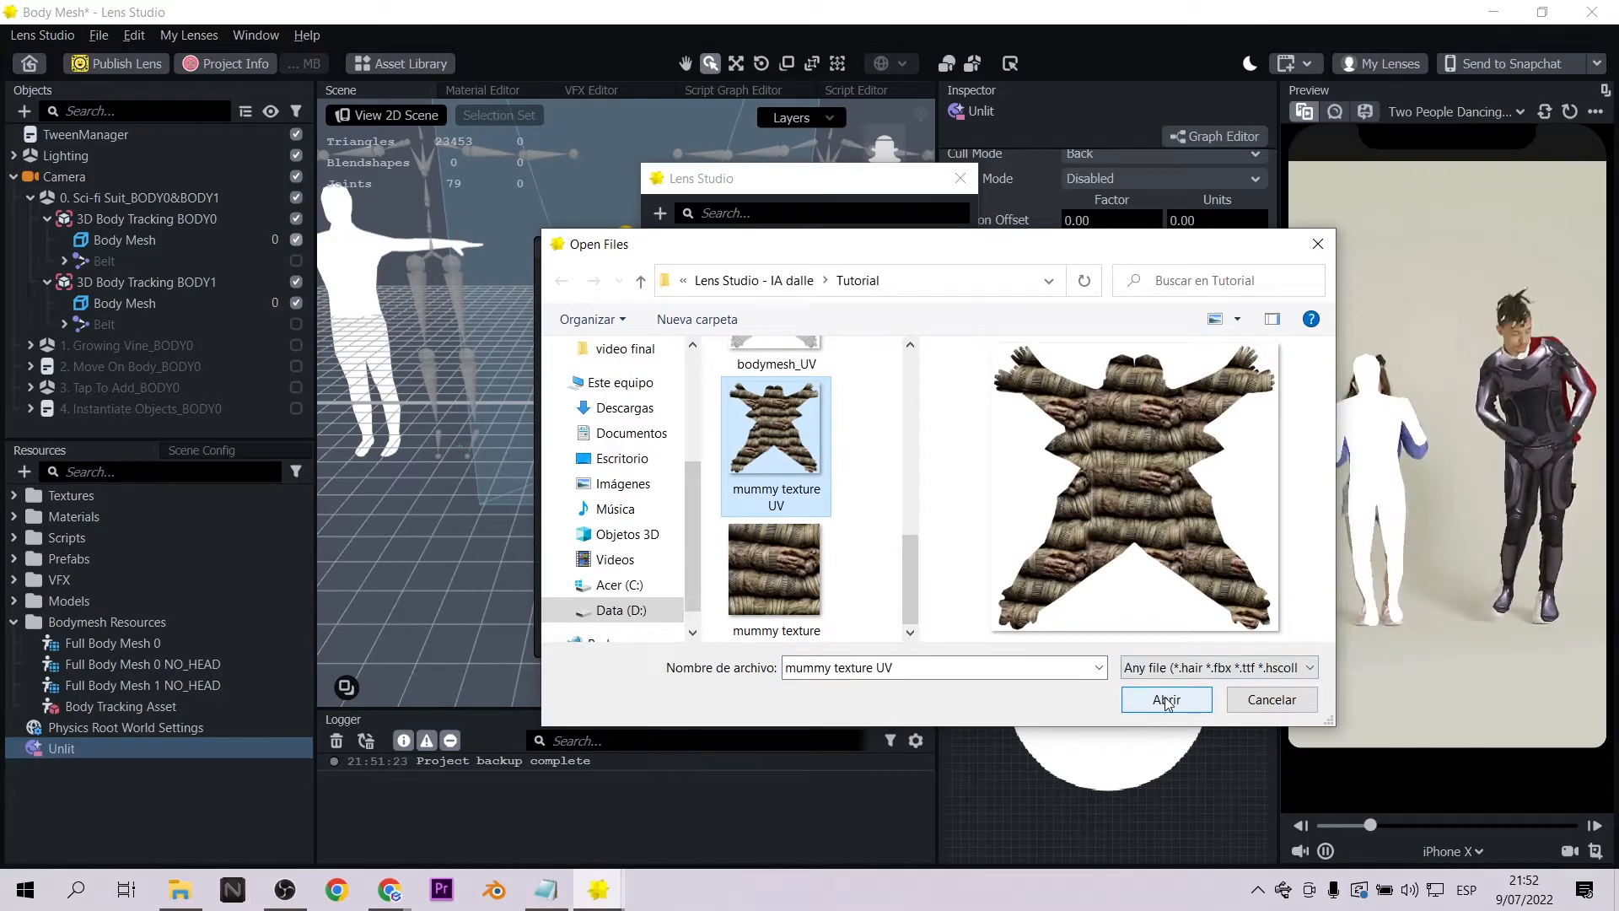
left_click(1166, 699)
left_click(895, 641)
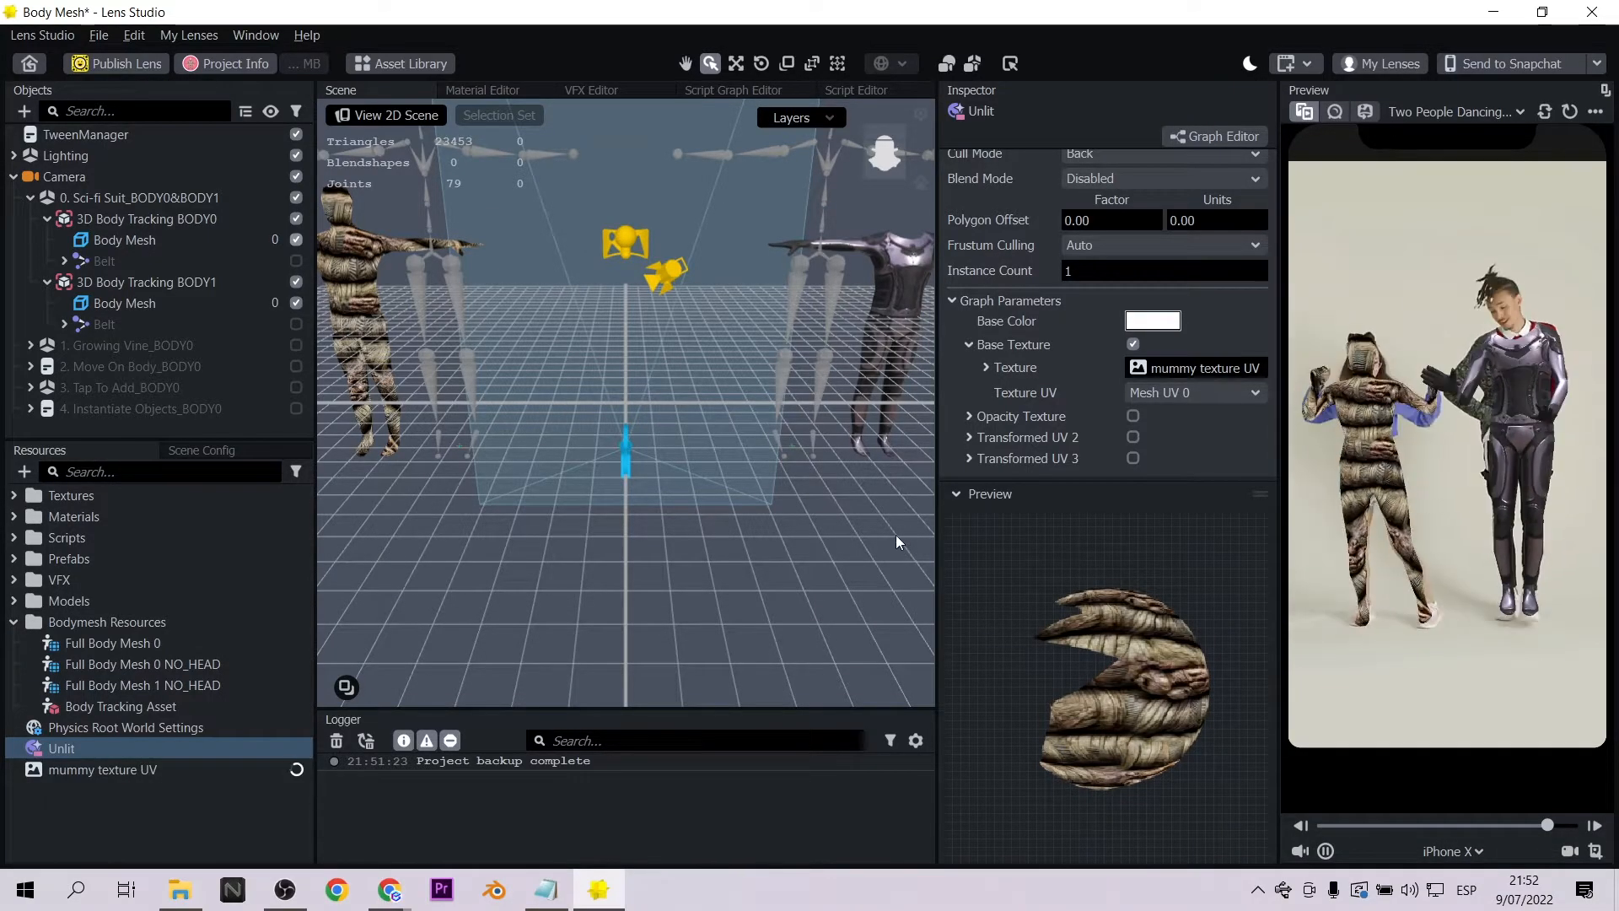
Replace the Body_Spacesuit 1 material on BODY1's Body Mesh with the Unlit mummy material
left_click(125, 303)
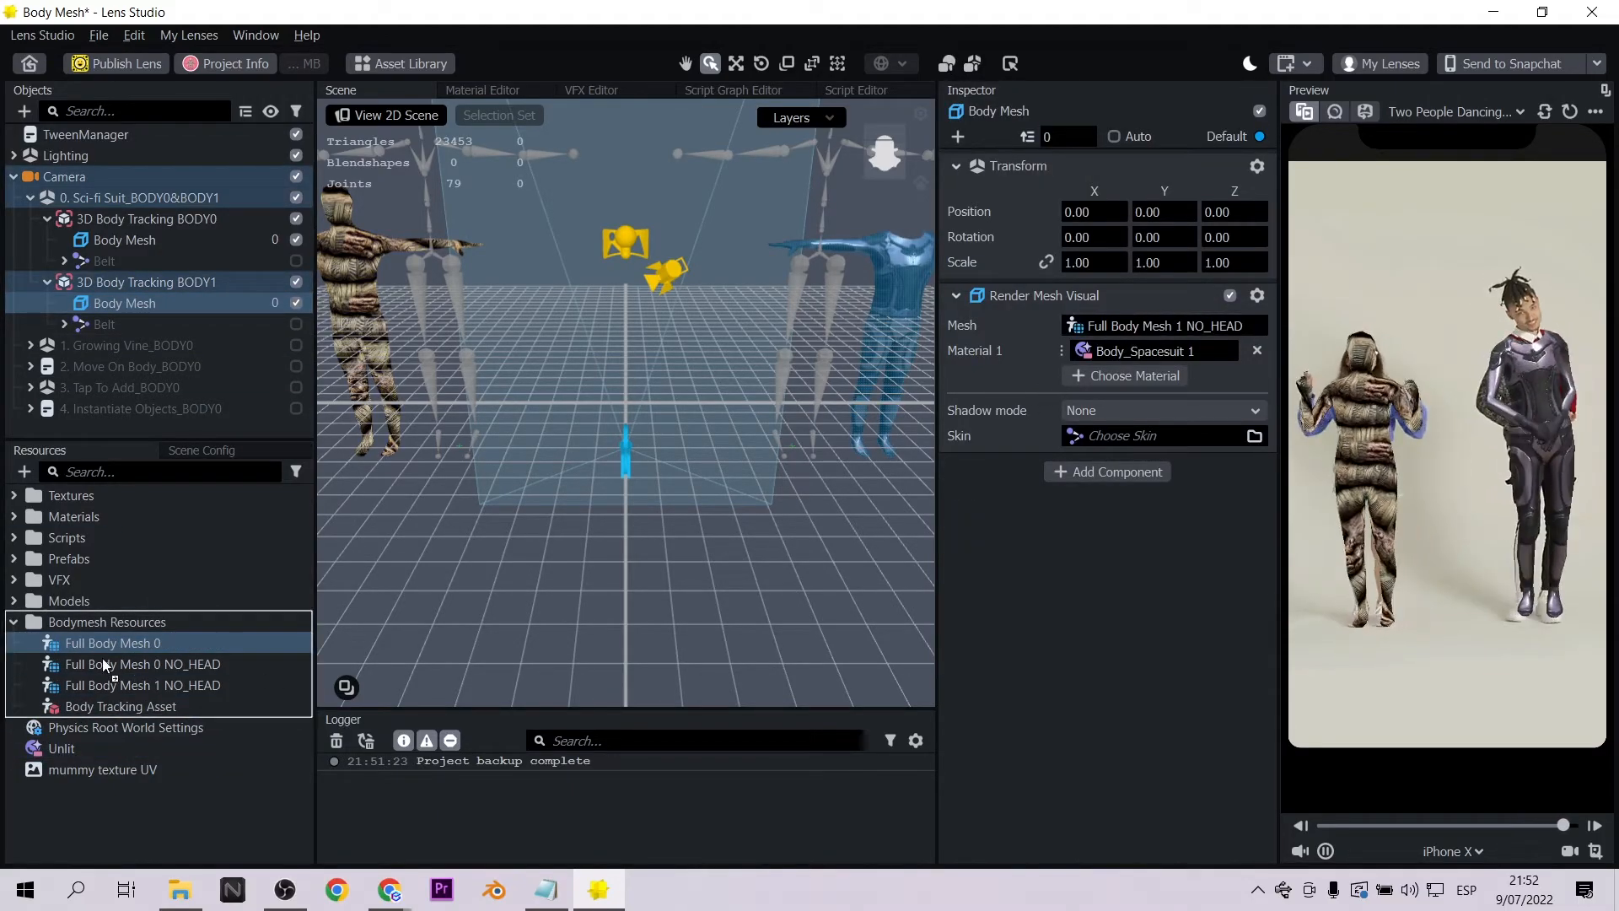
left_click(1256, 350)
left_click(1135, 350)
left_click(706, 265)
left_click(890, 643)
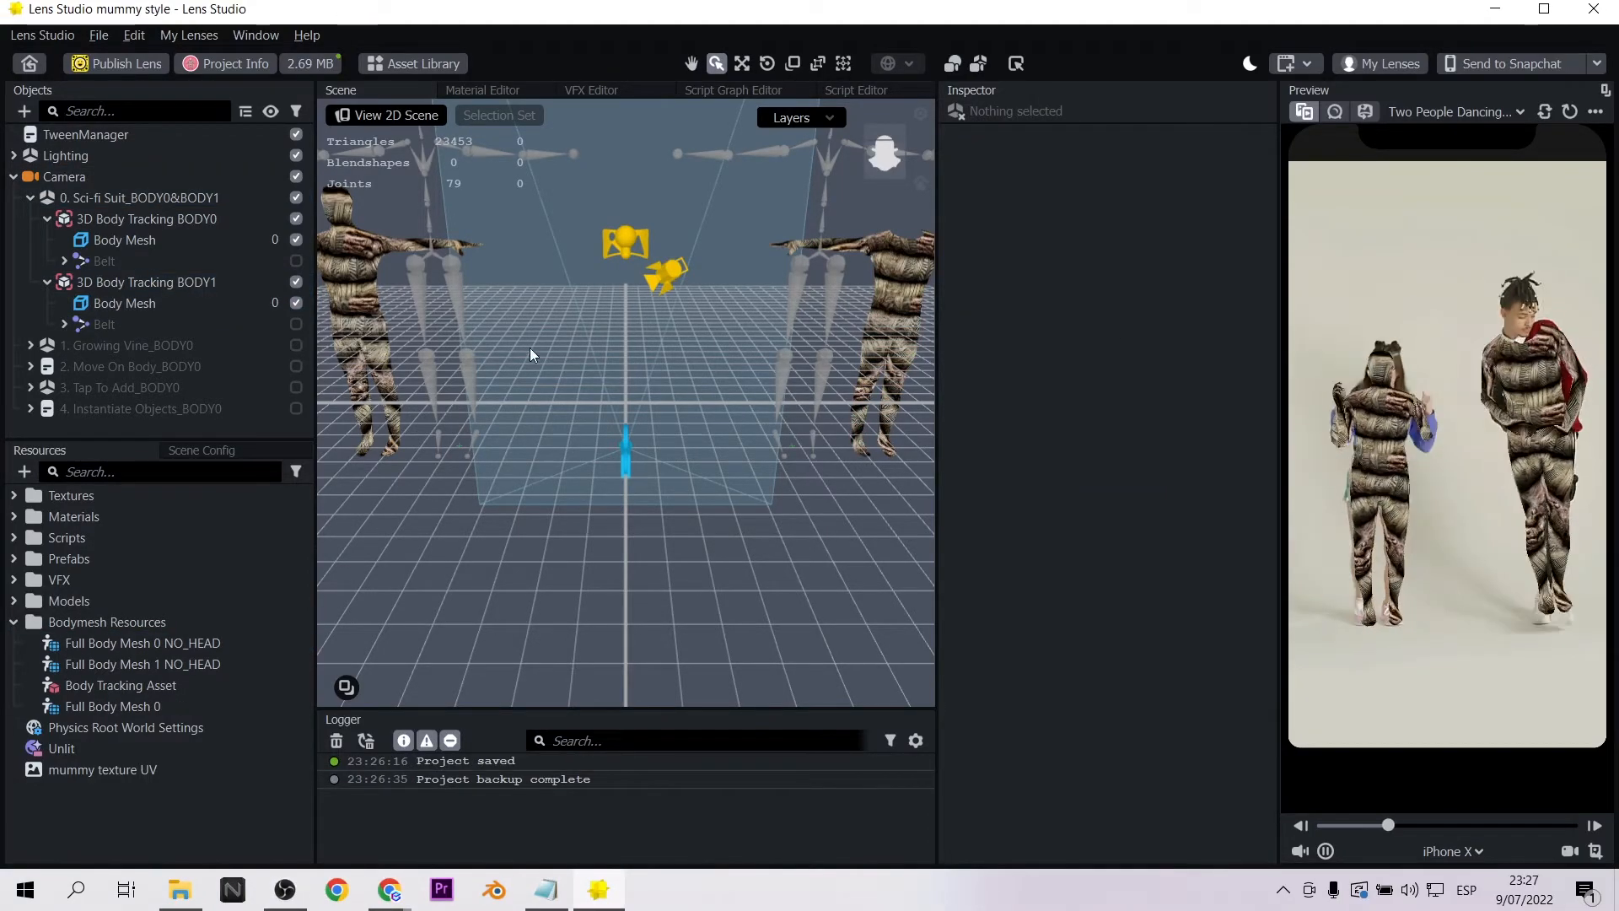
Delete the four unused examples from the scene: Growing Vine, Move On Body, Tap To Add and Instantiate Objects
left_click(167, 347)
left_click(209, 411, "ctrl")
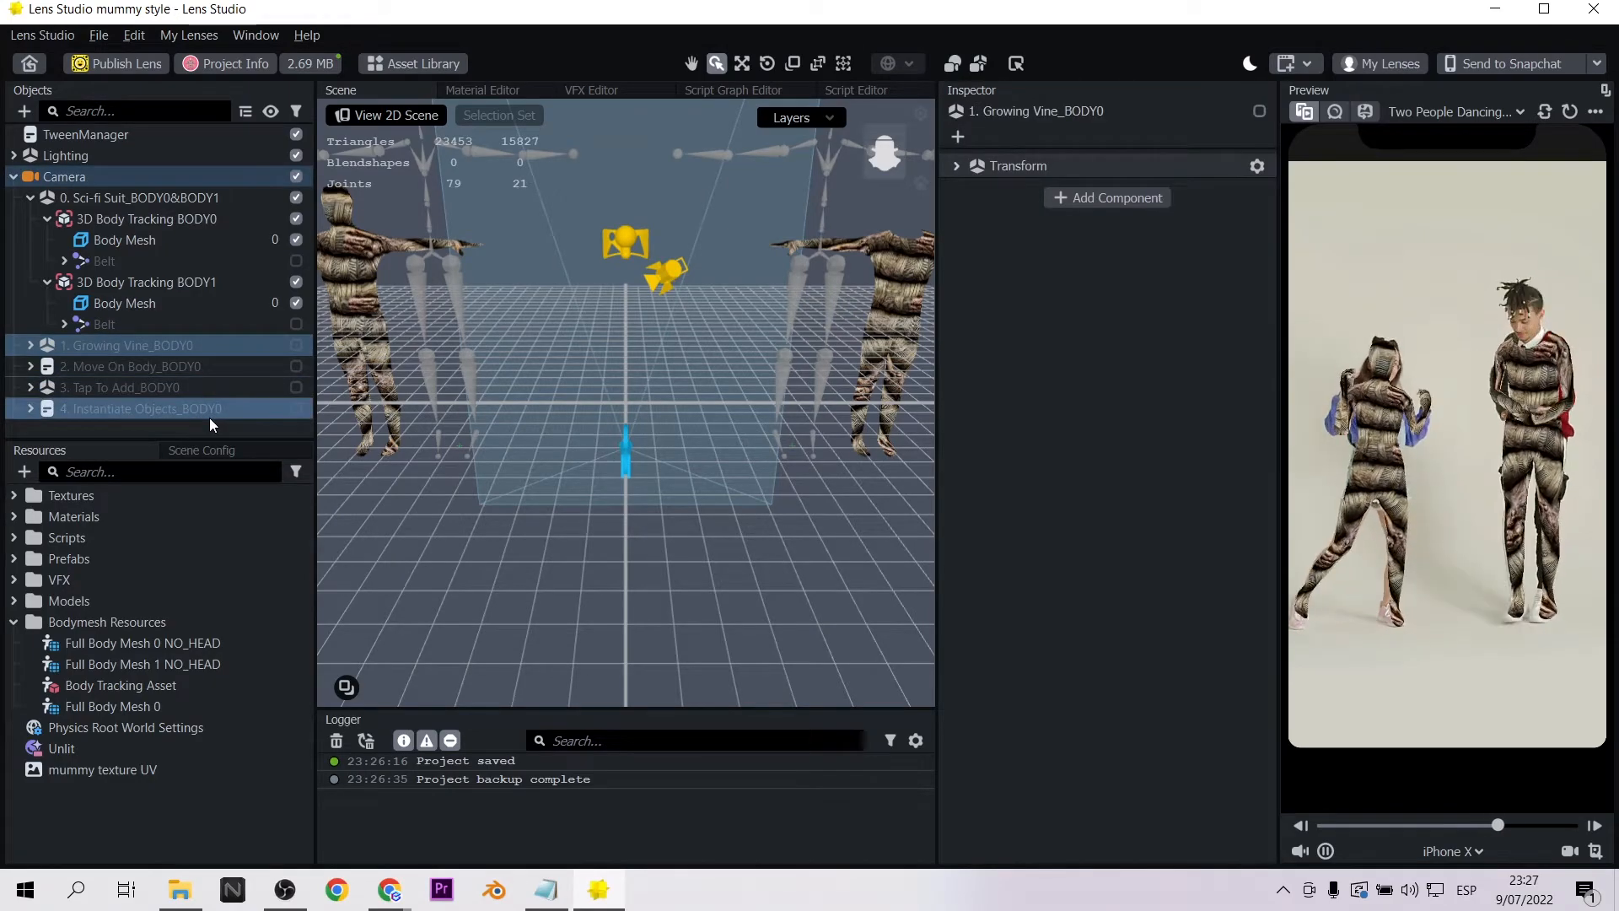
left_click(209, 416, "shift")
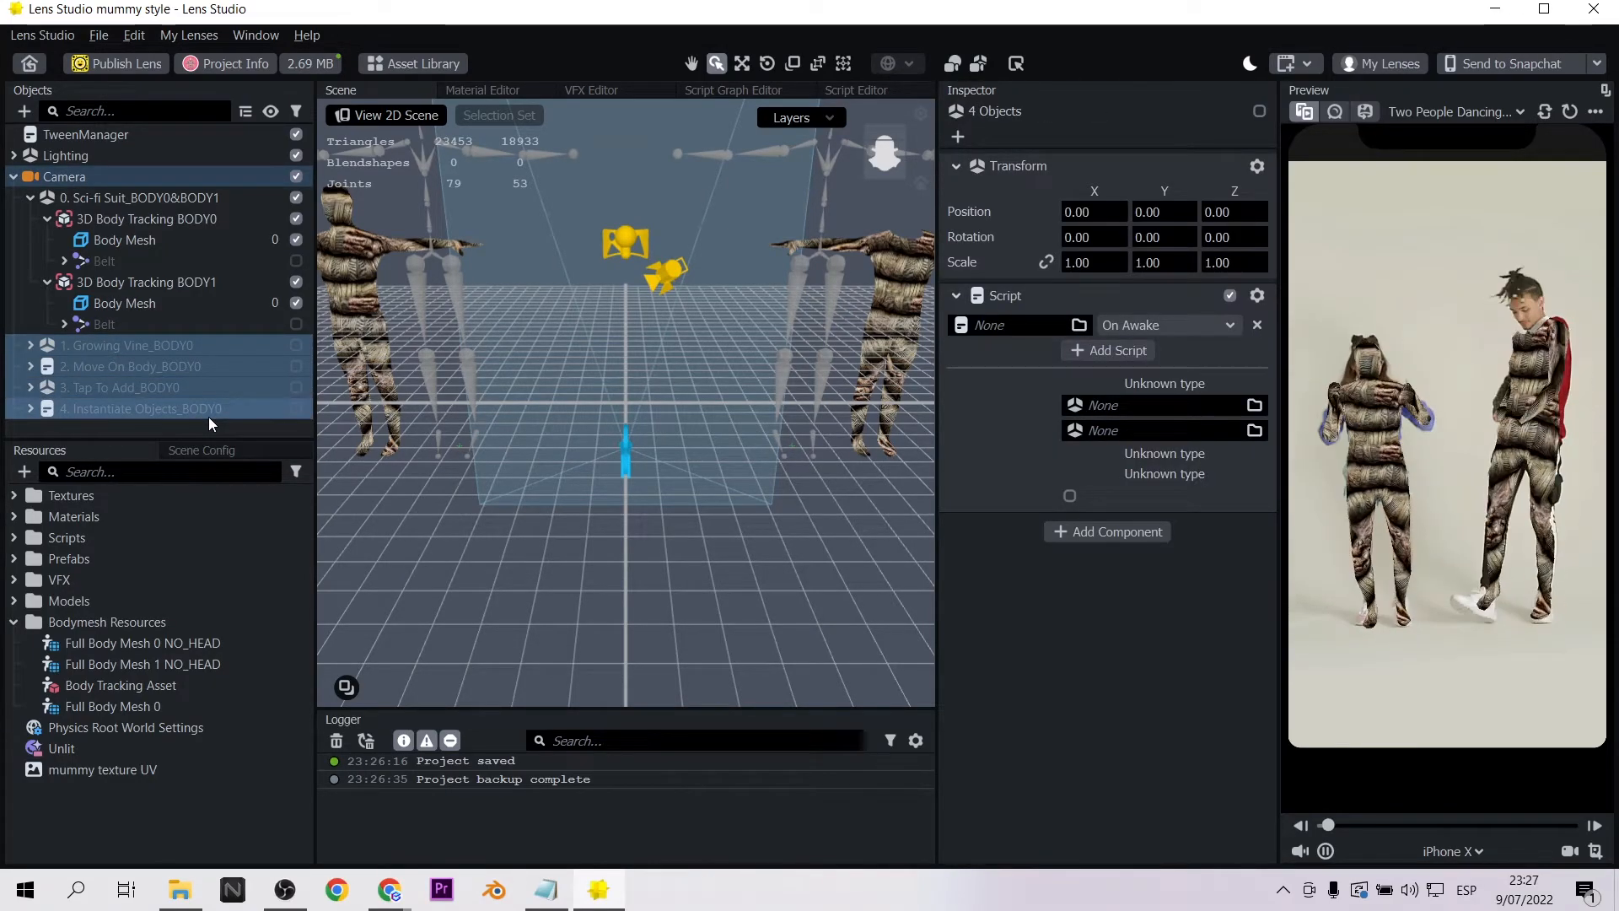
key("Delete")
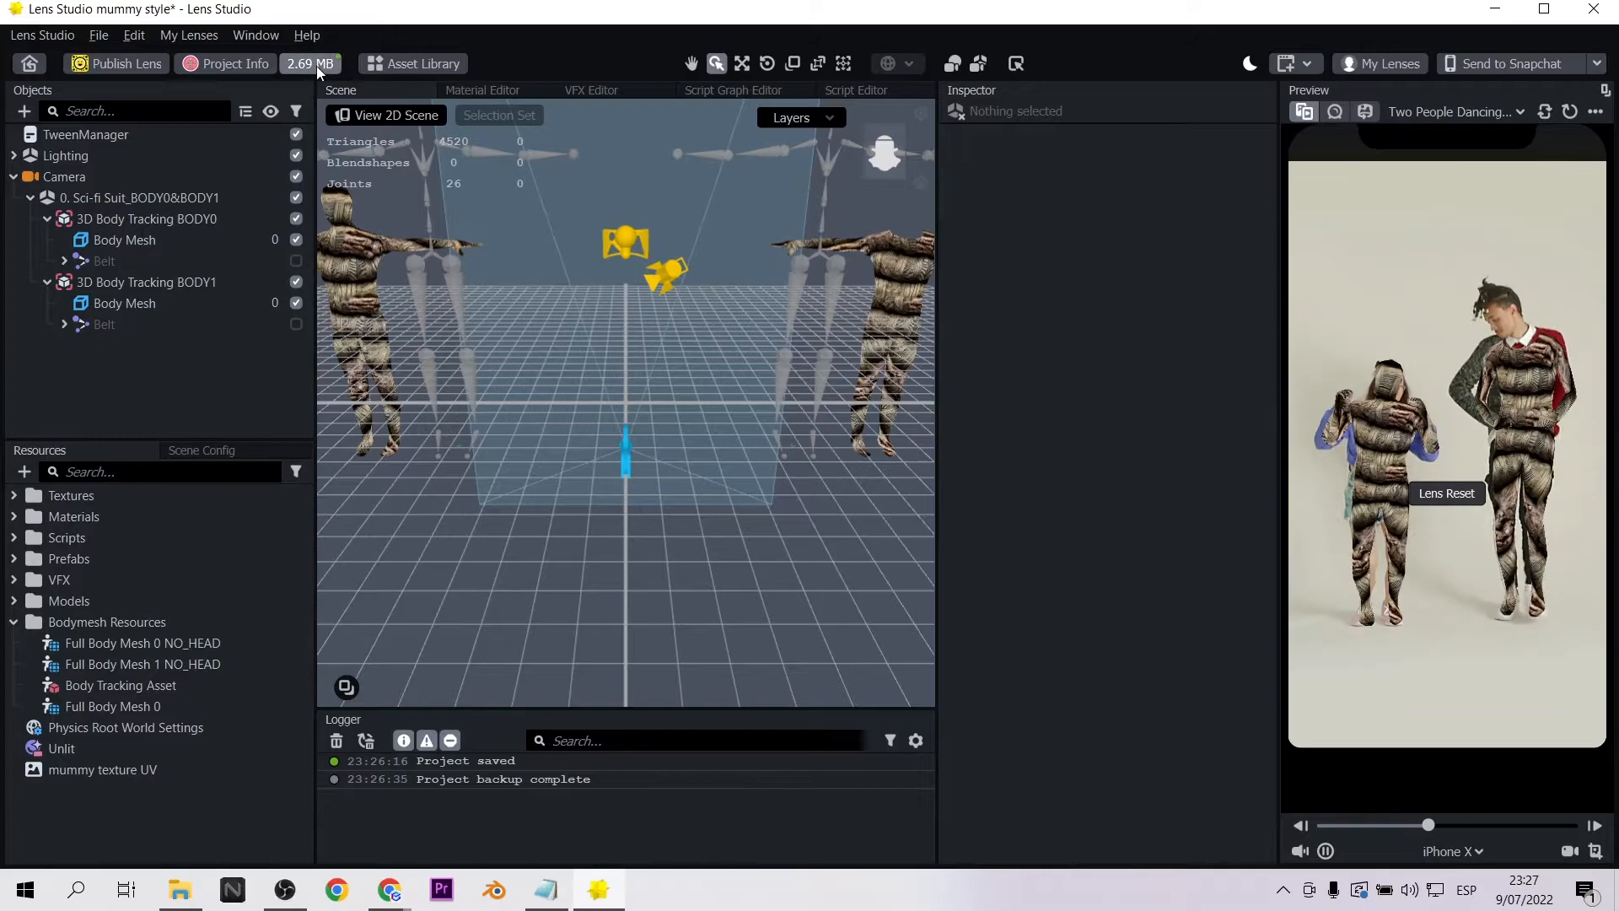
Check the current Lens size and clear the Logger messages
left_click(314, 64)
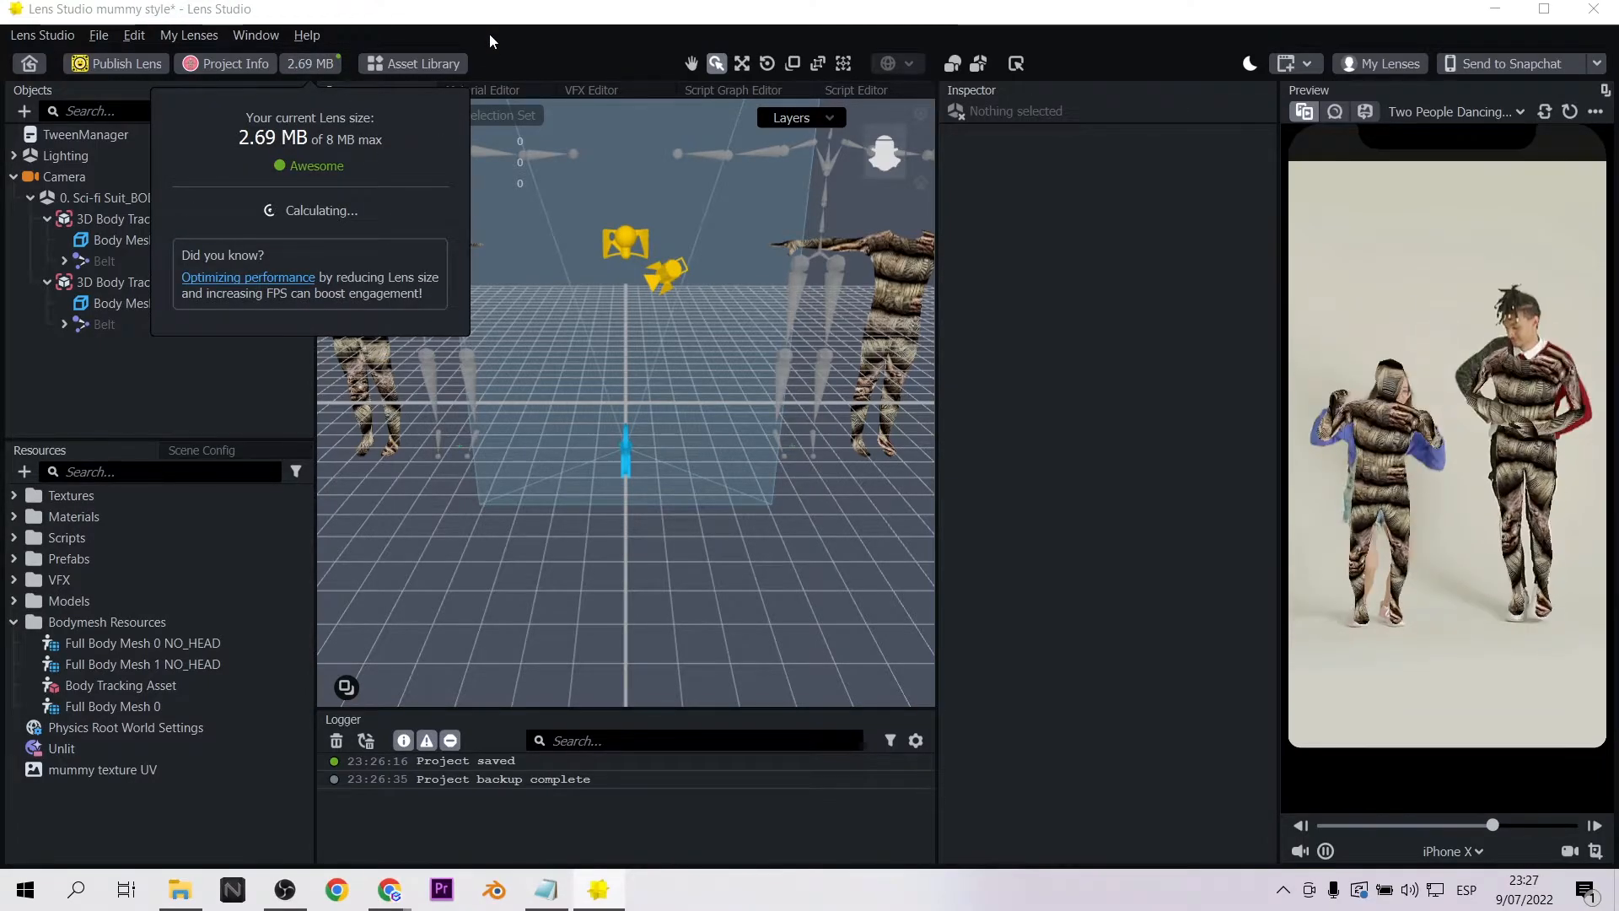
left_click(515, 37)
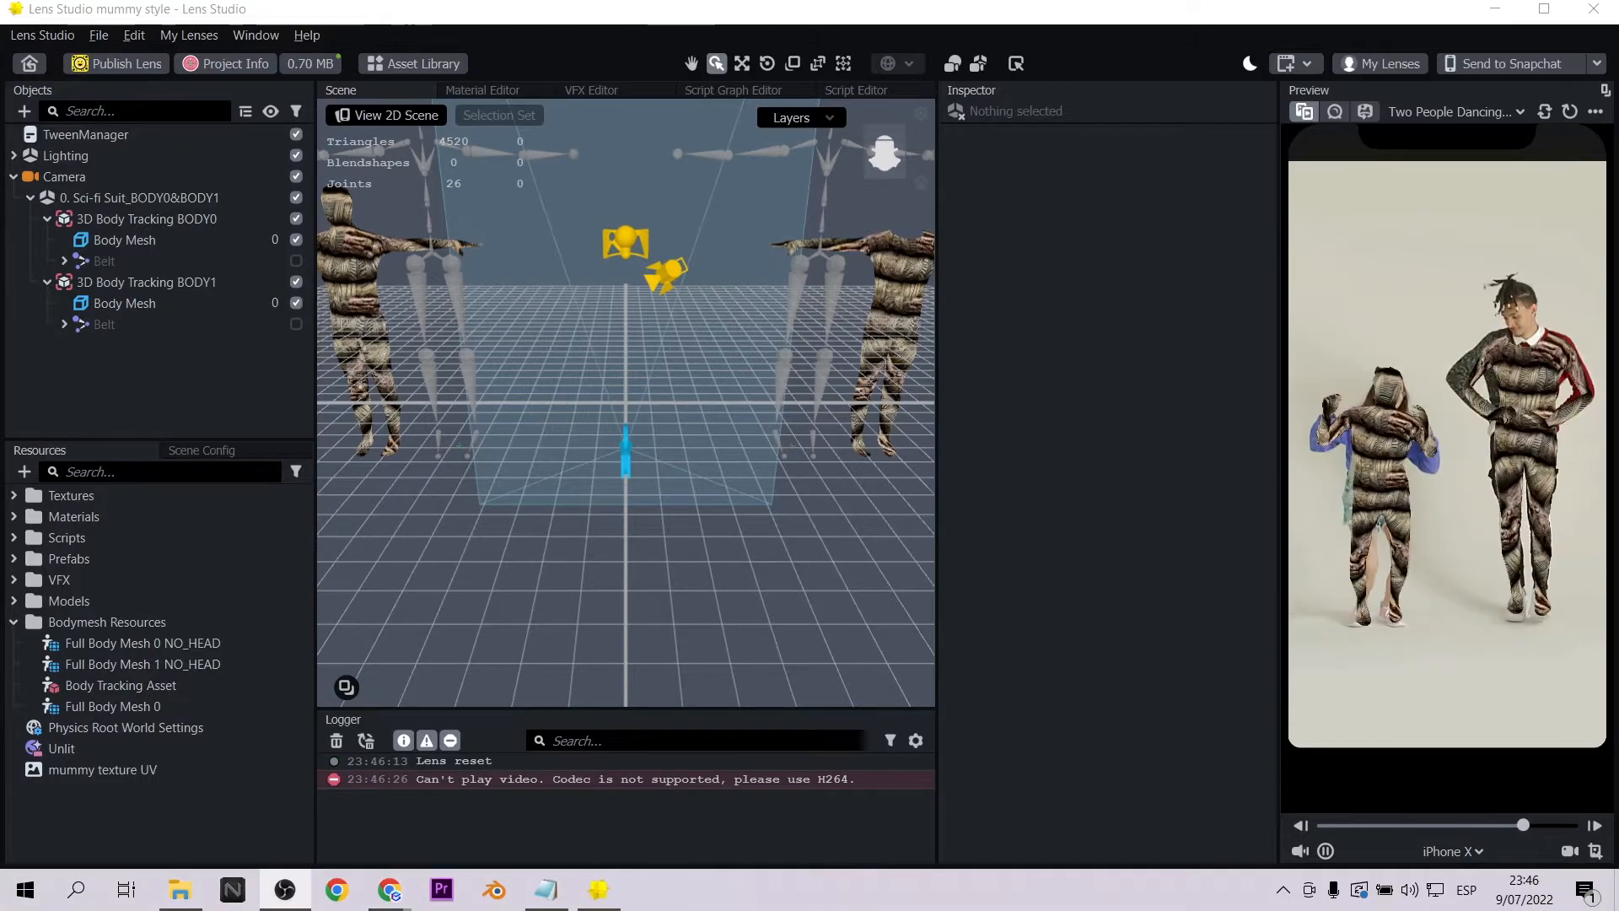
left_click(1105, 510)
left_click(335, 740)
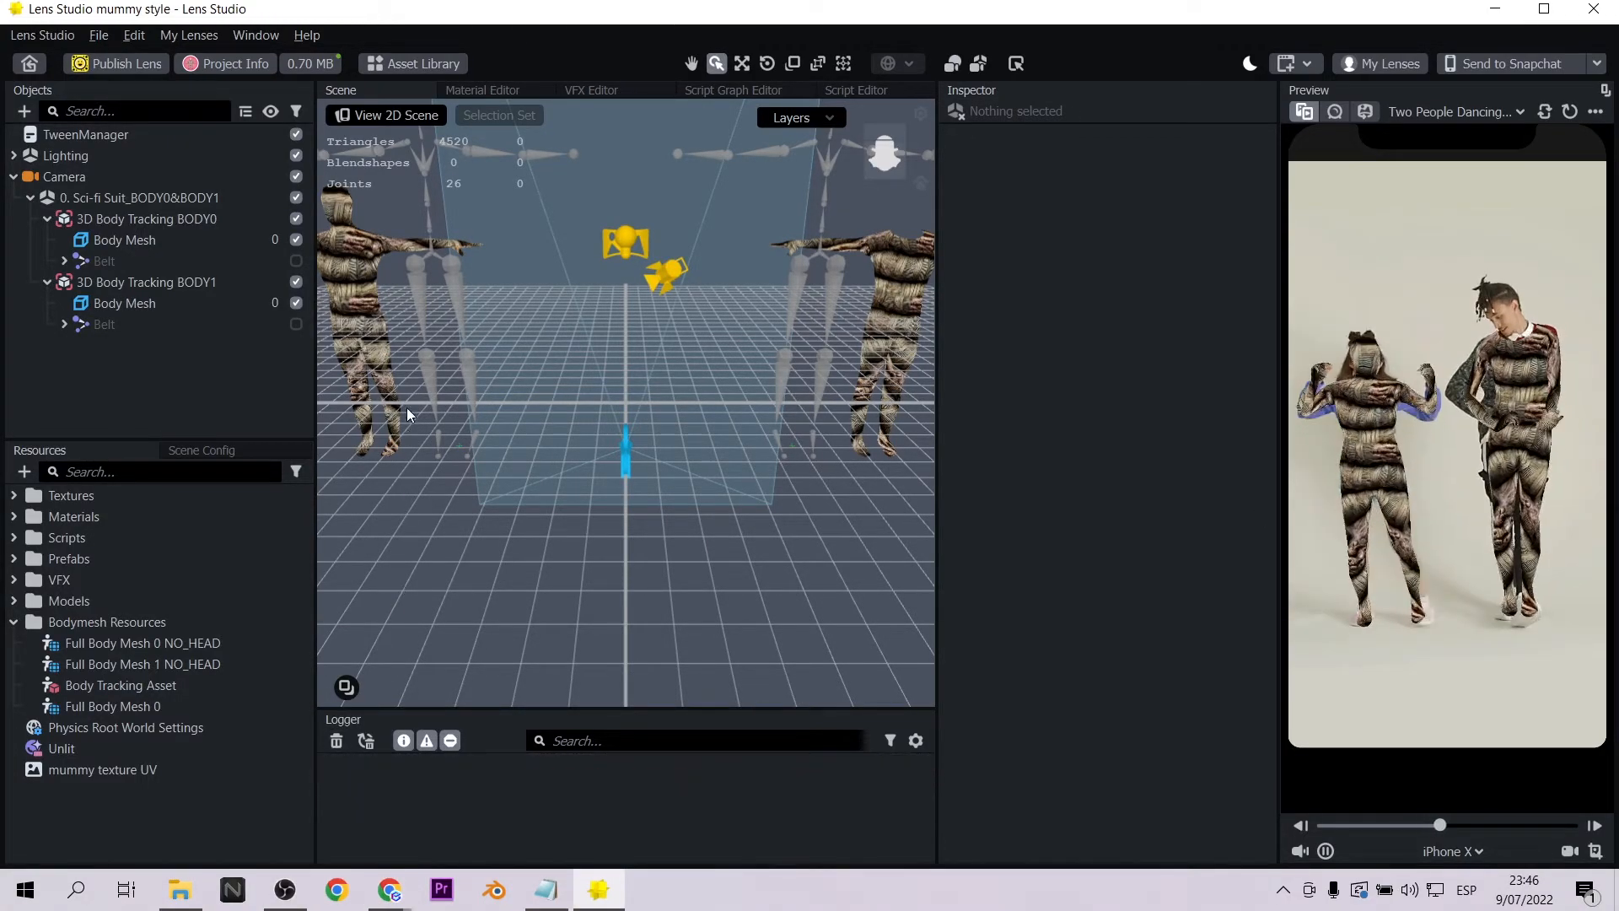
Import the Body Eraser asset by Snap Inc. from the Asset Library and close the library
left_click(402, 71)
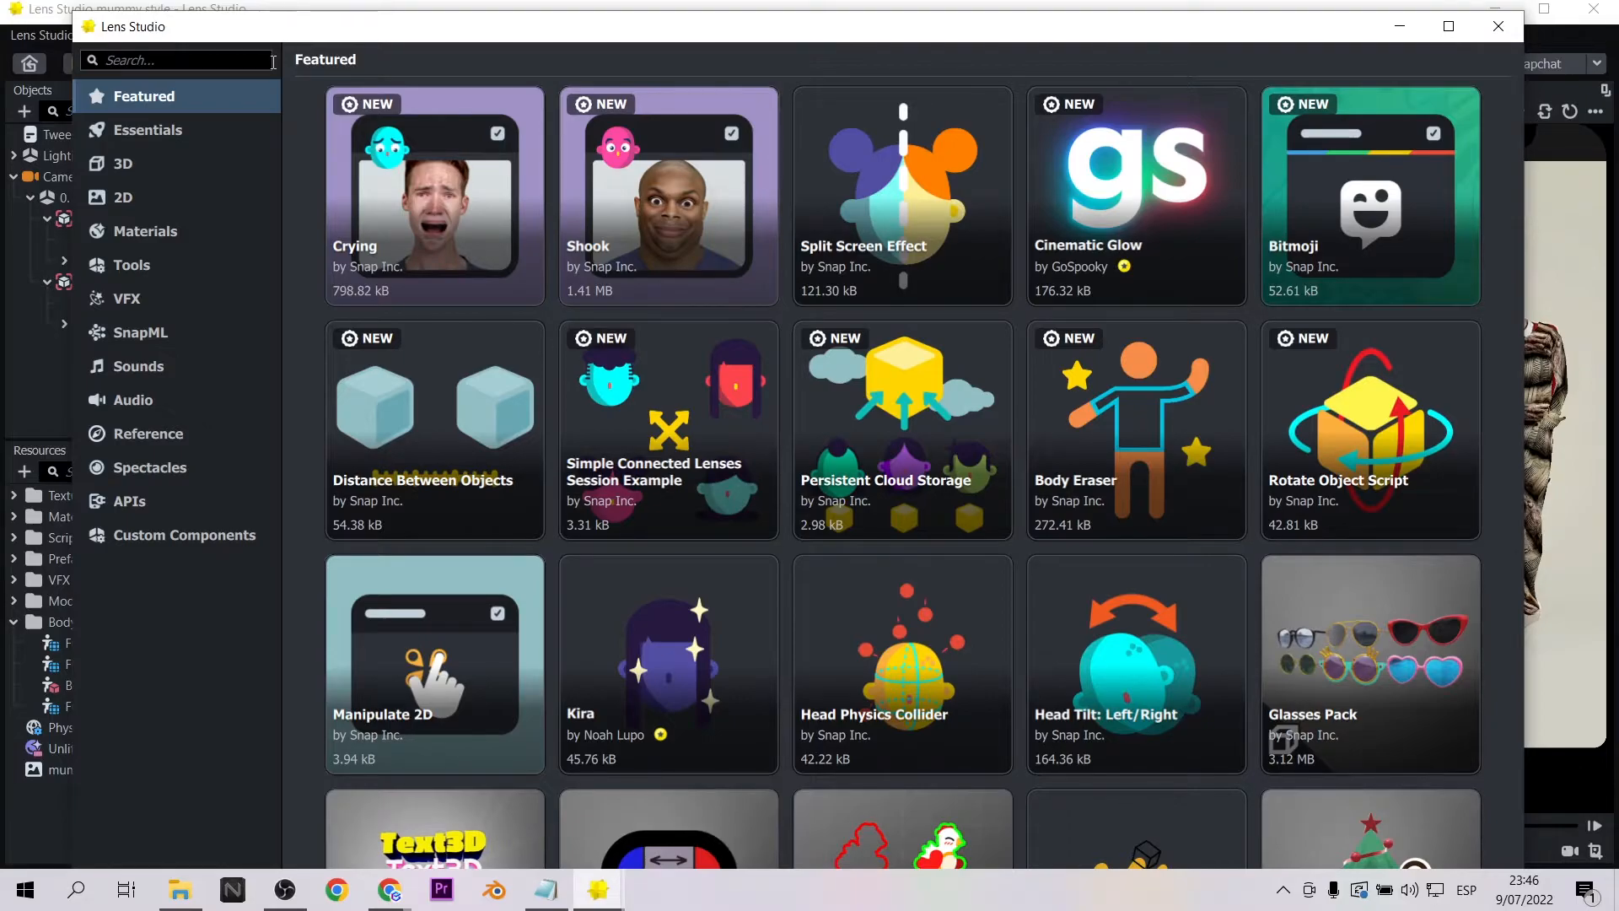
scroll(1080, 464, "down", 1)
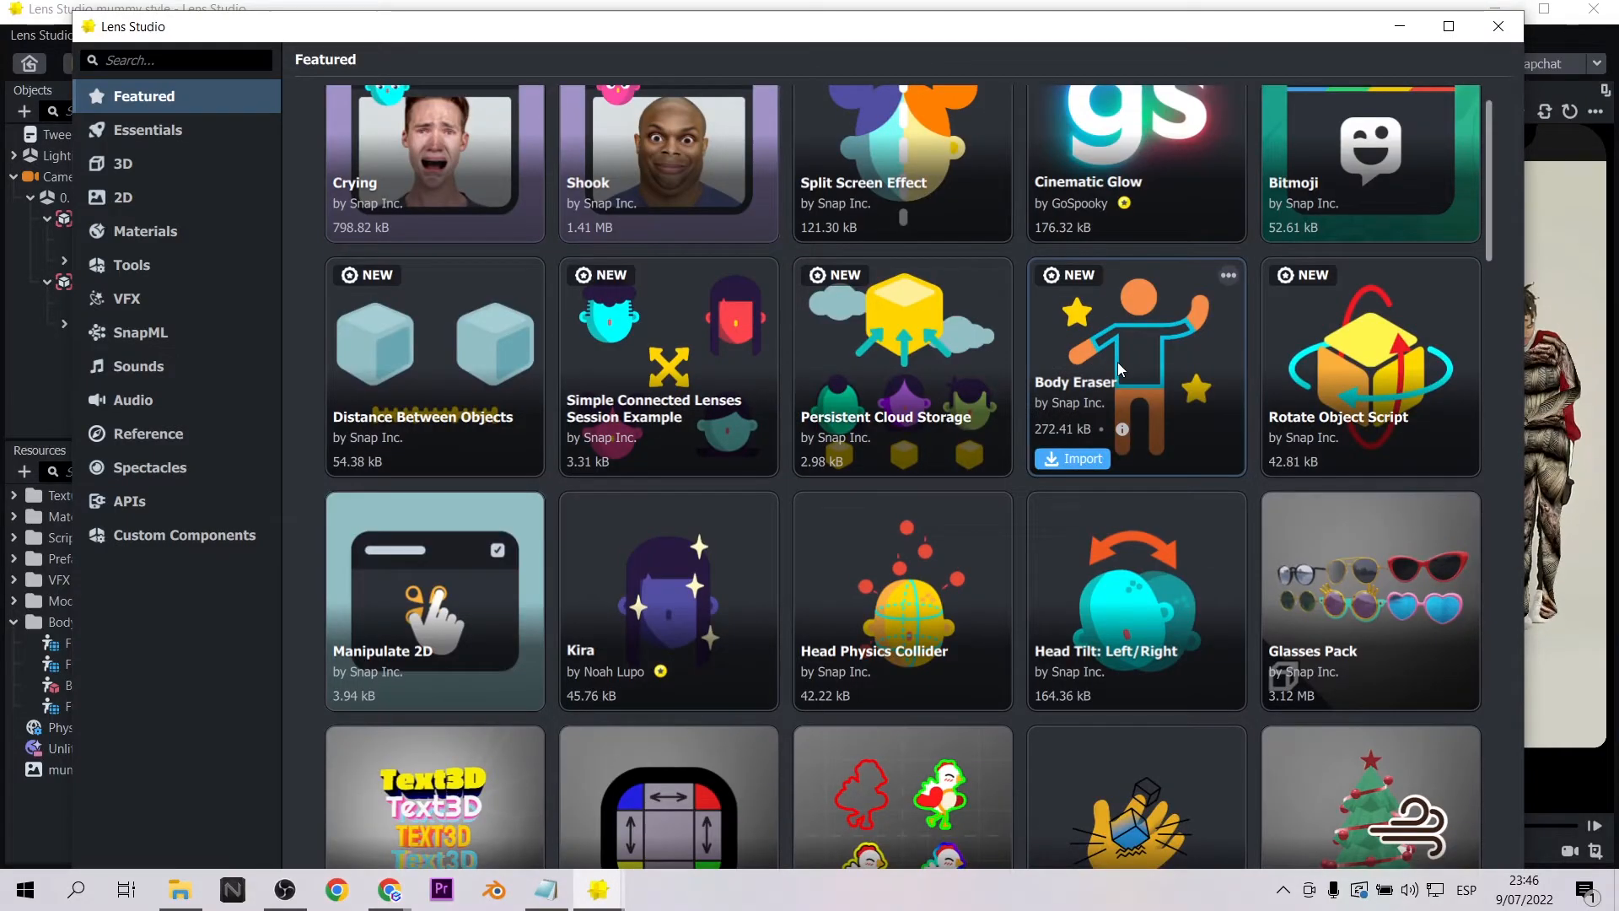
left_click(1080, 460)
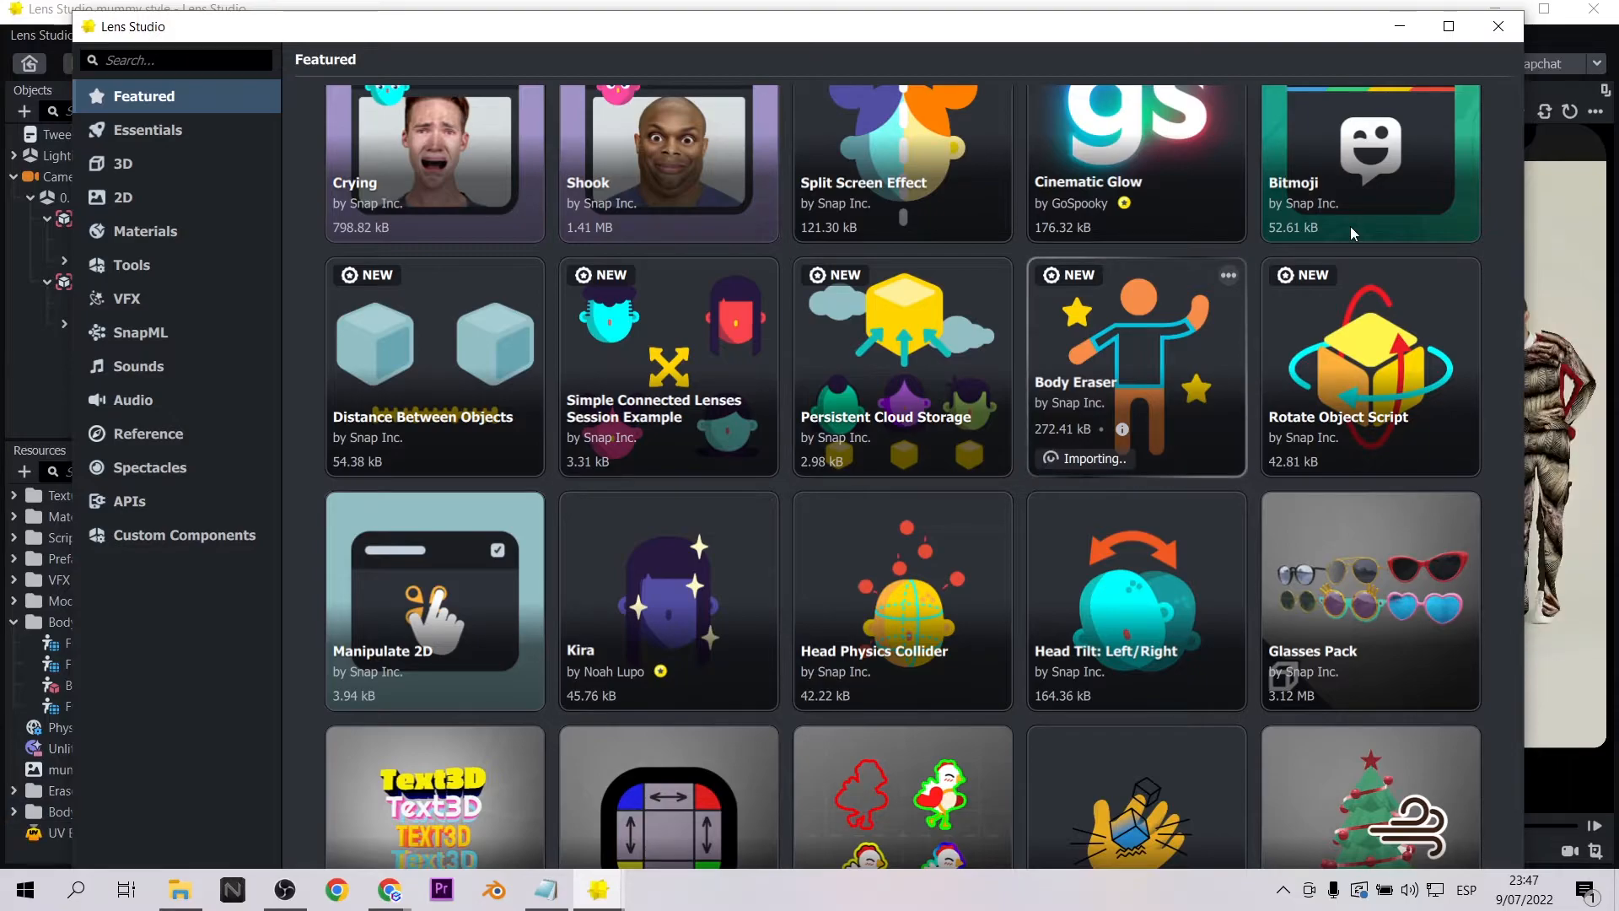
left_click(1498, 26)
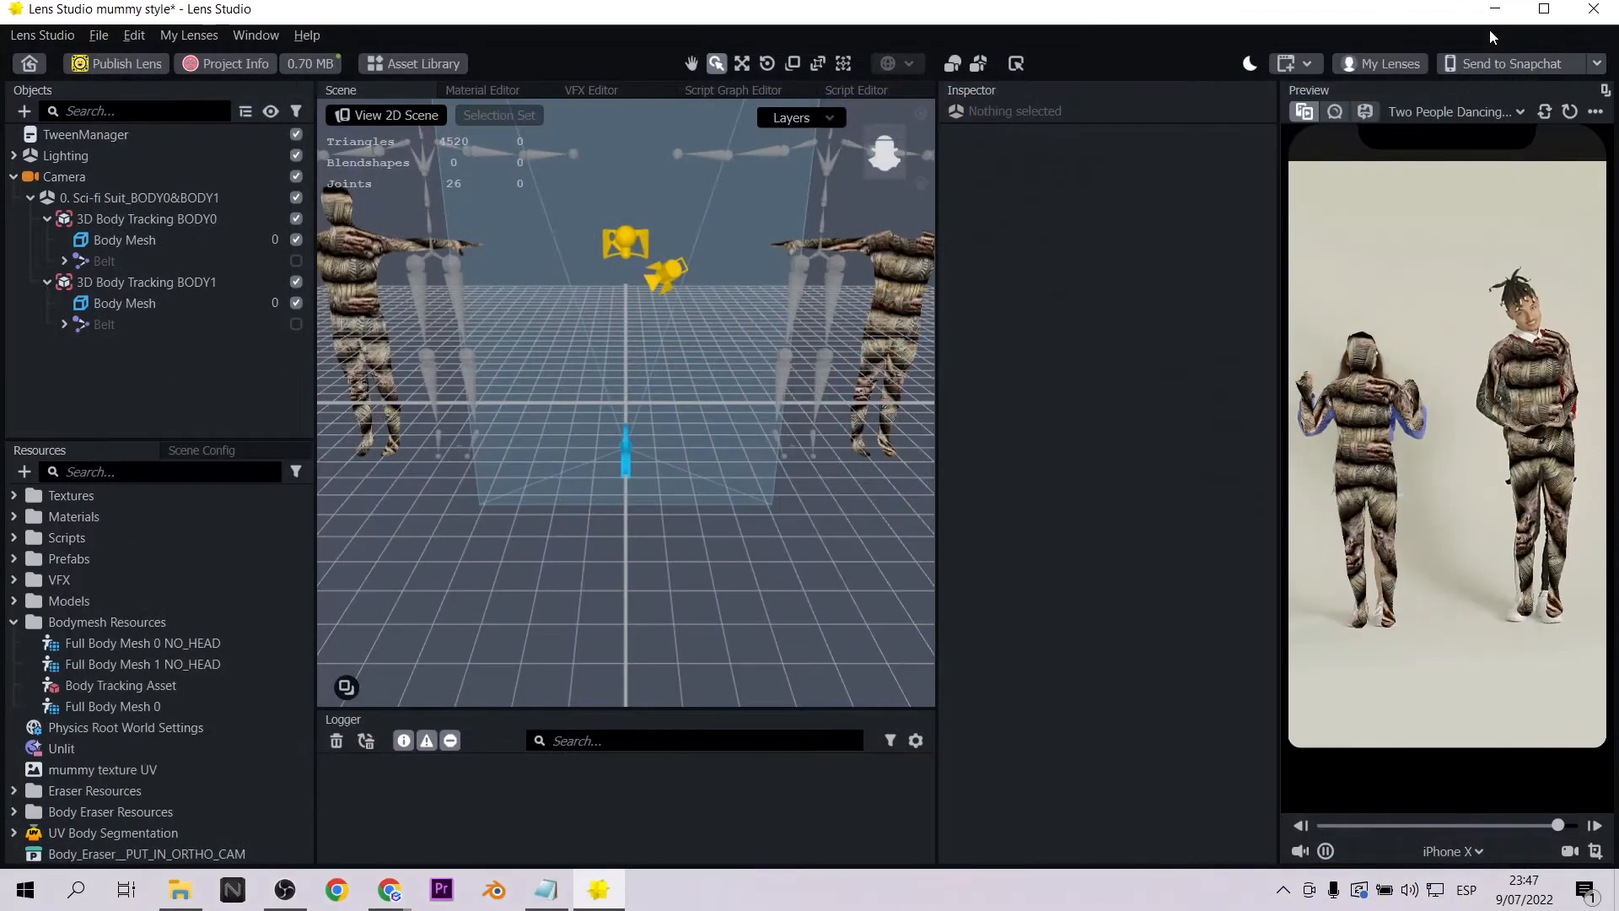
Enable the Orthographic Layer alongside the Default Layer on the Camera and place the Body_Eraser__PUT_IN_ORTHO_CAM prefab under it
left_click(209, 709)
left_click(134, 855)
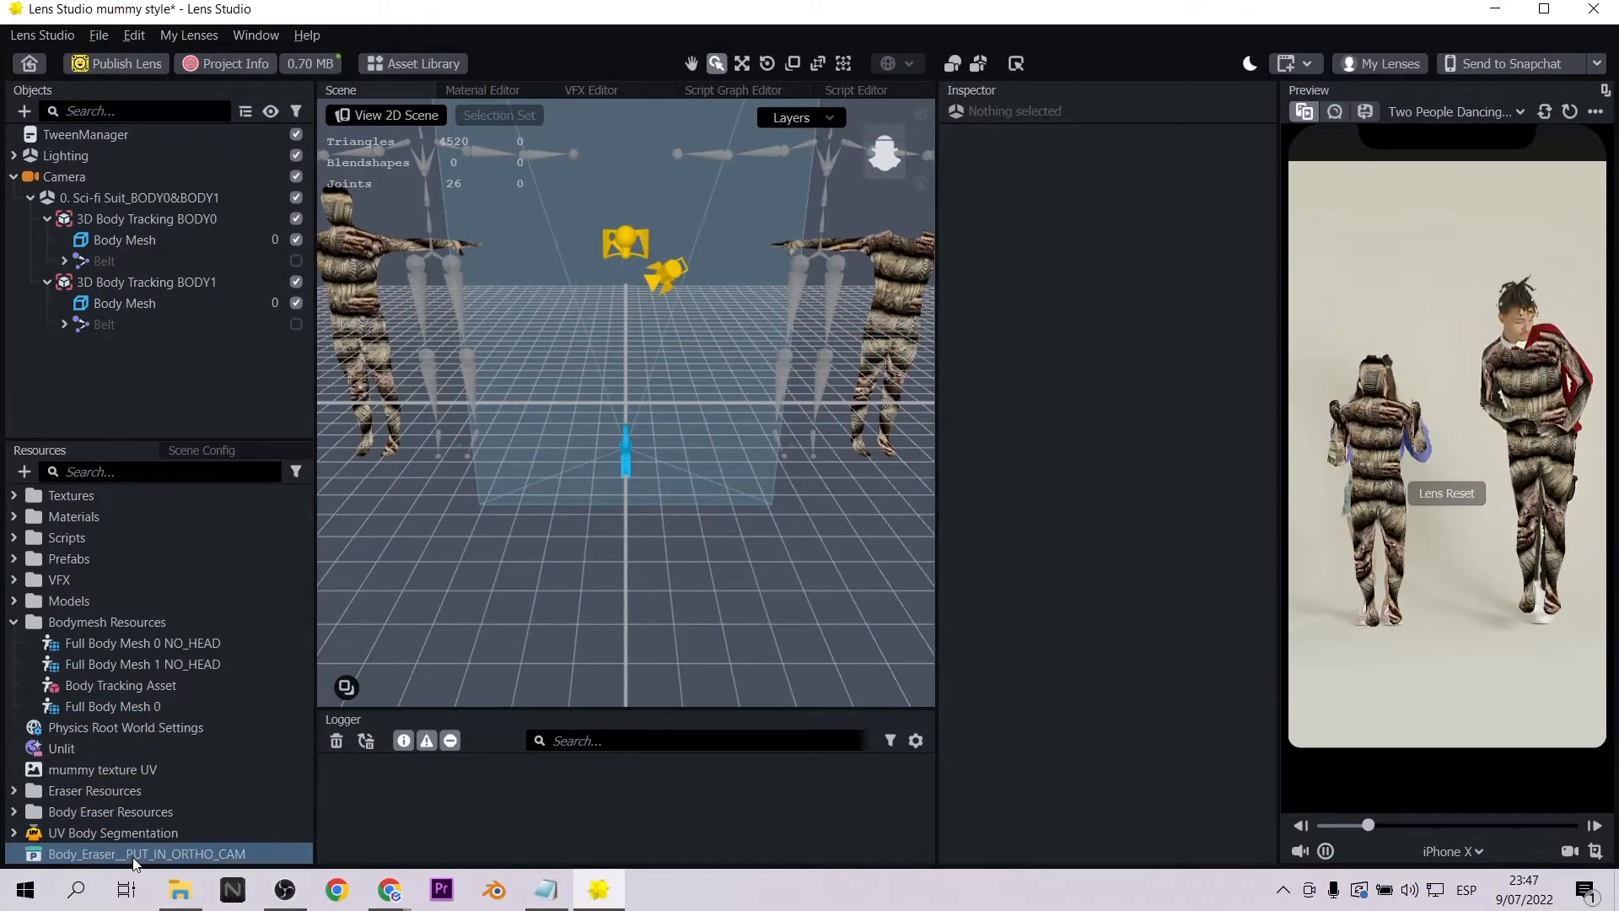
left_click(84, 175)
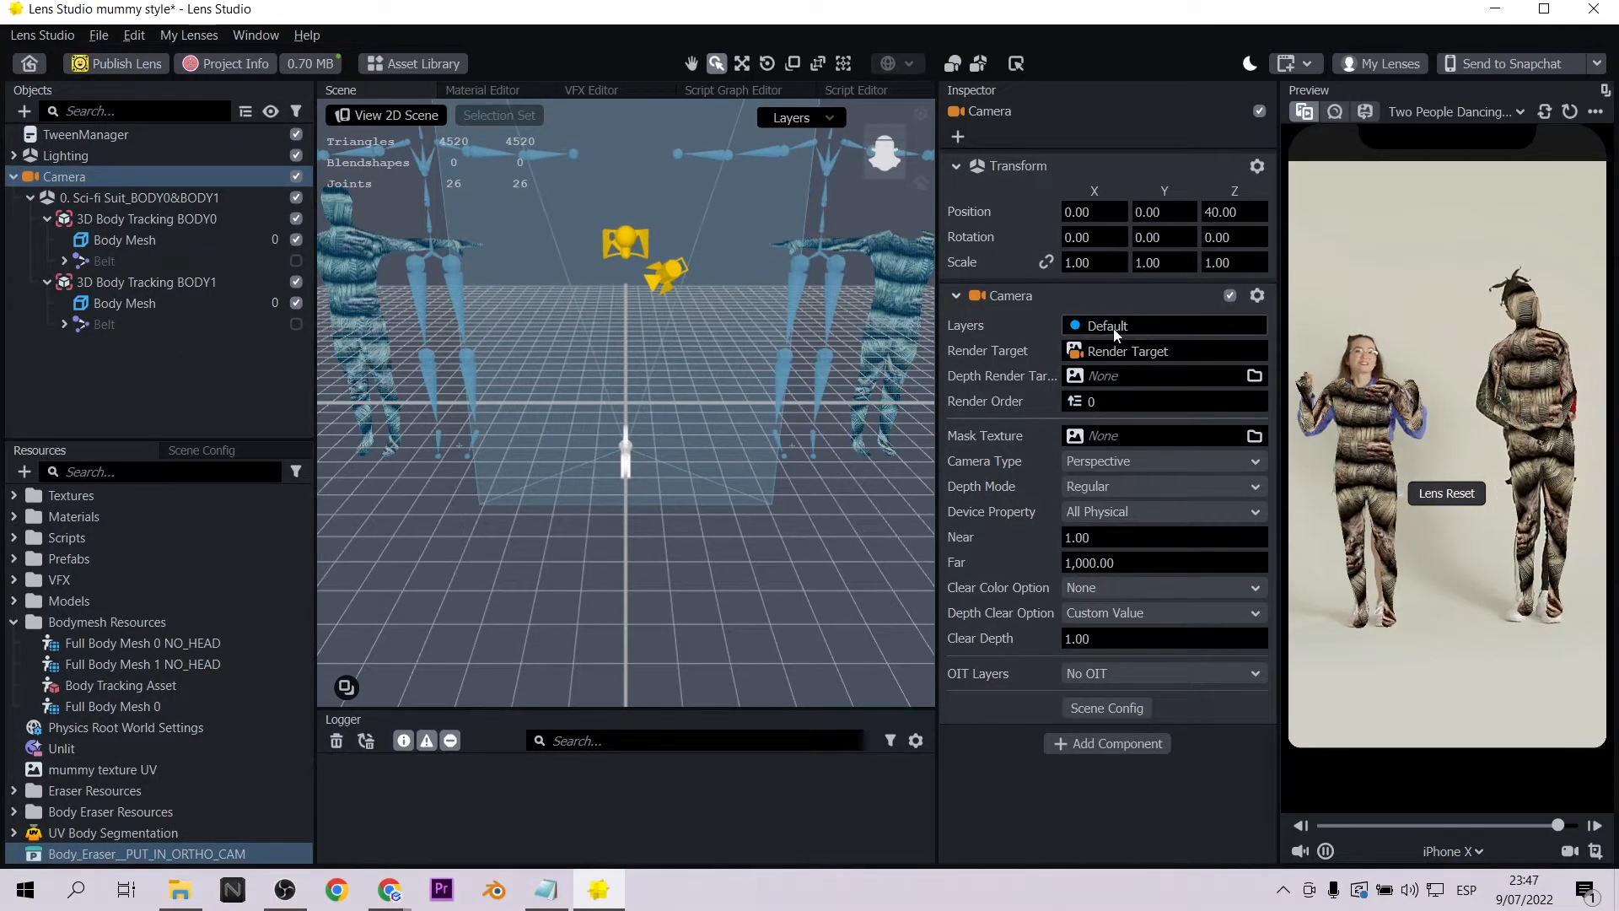
left_click(1113, 327)
left_click(1108, 381)
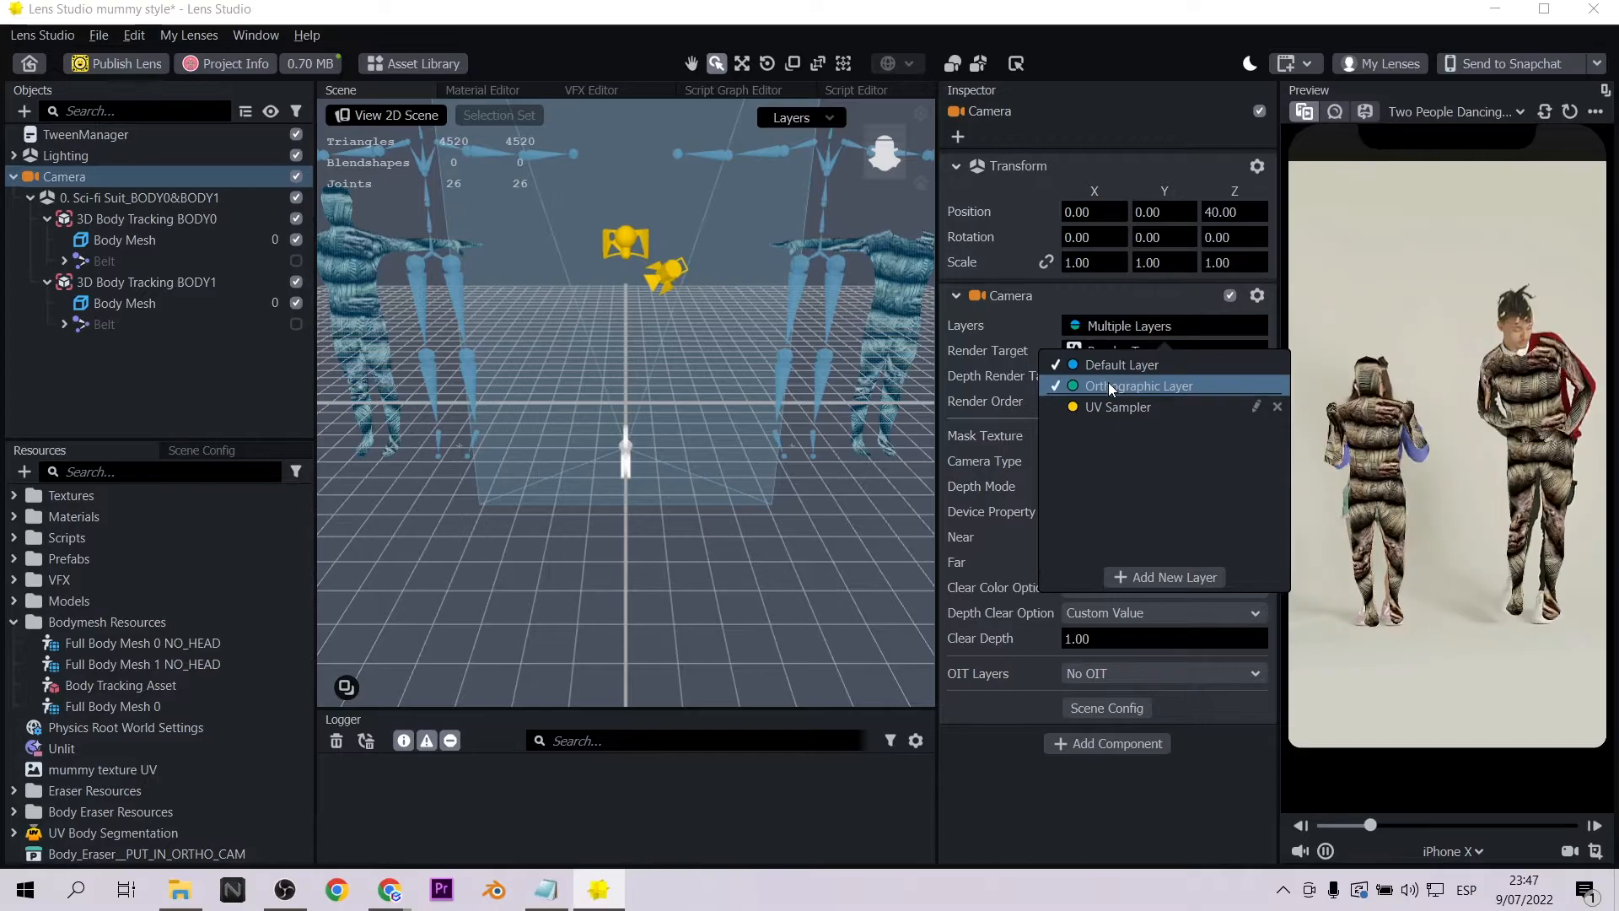
left_click(1129, 820)
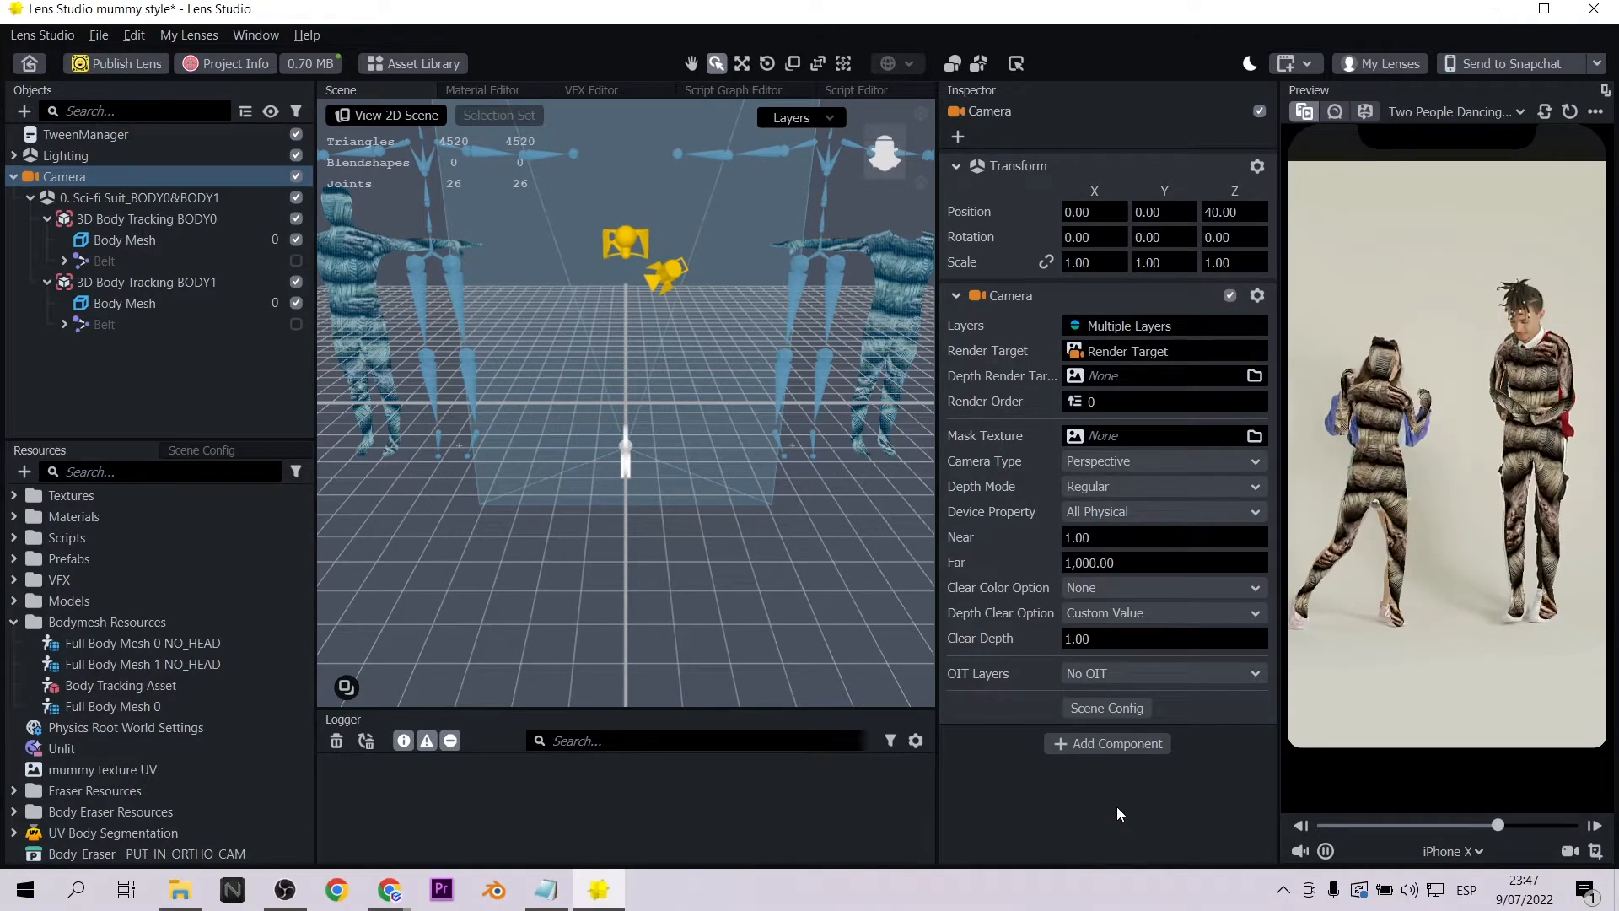
left_click_drag(59, 851, 88, 190)
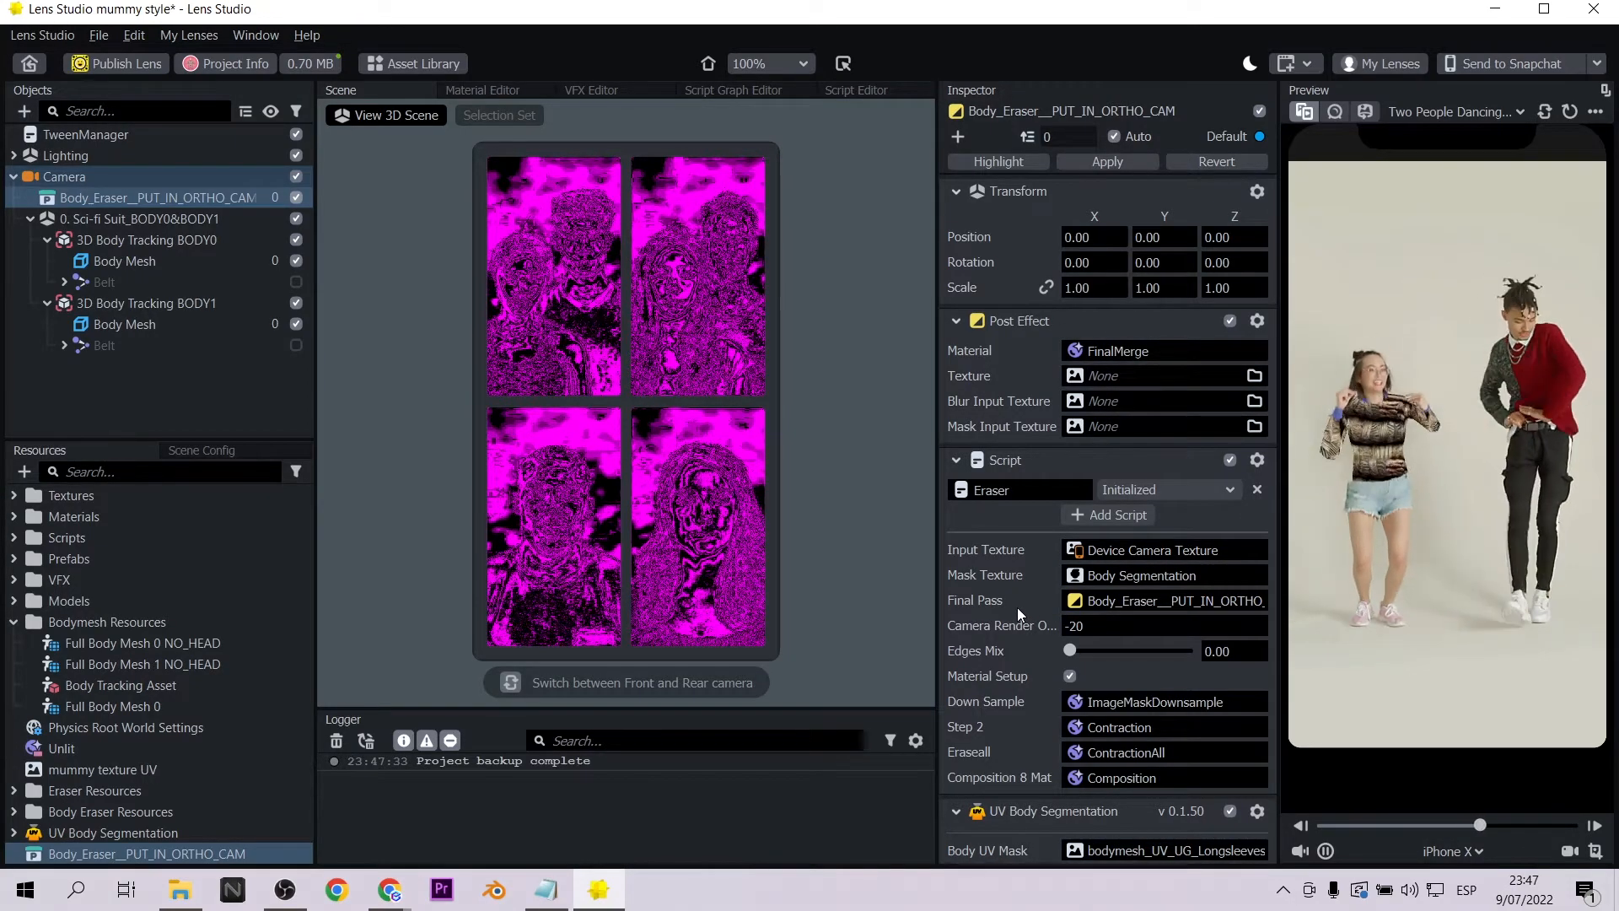
Set the blending material of the Body Eraser's UV Body Segmentation component to FinalMerge from the Eraser Resources materials
scroll(1017, 607, "down", 2)
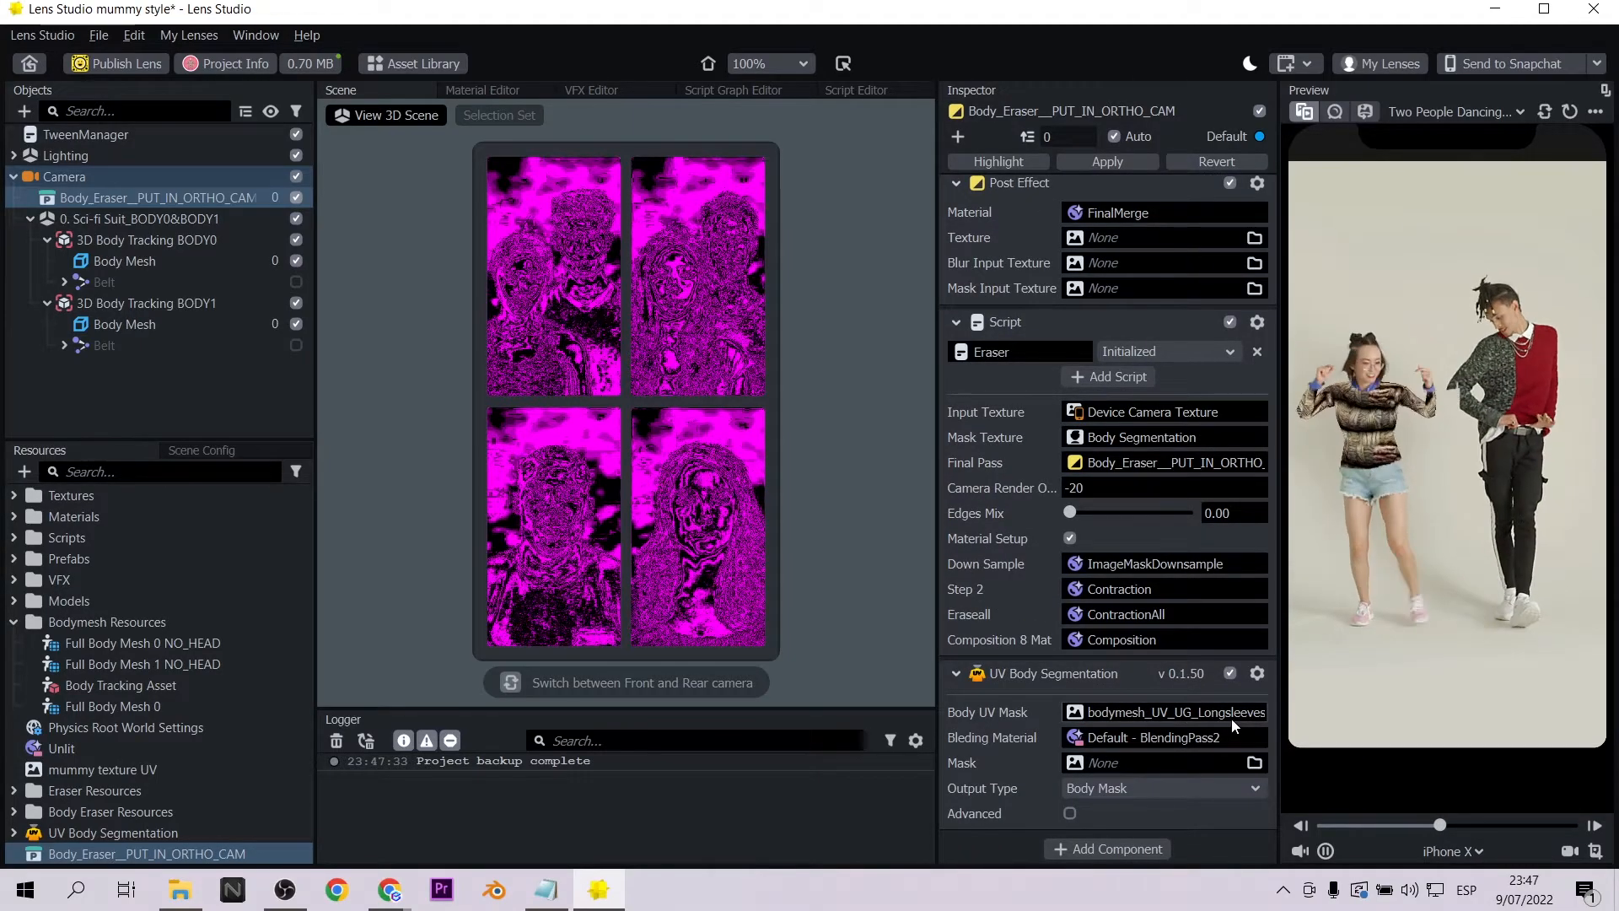
left_click(1172, 735)
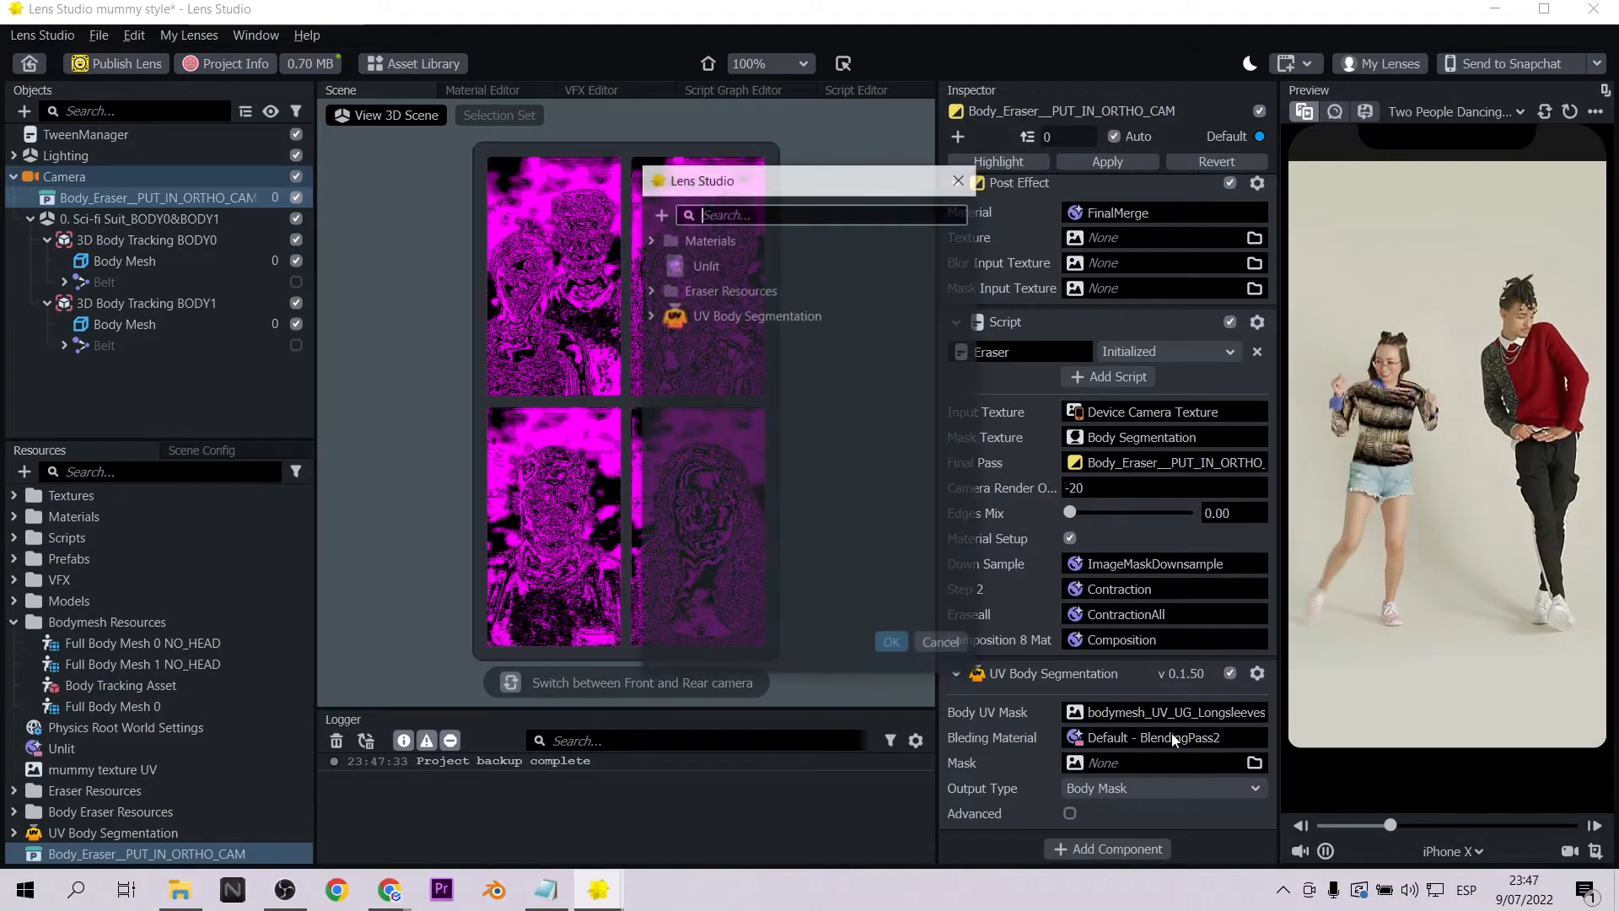
left_click(651, 288)
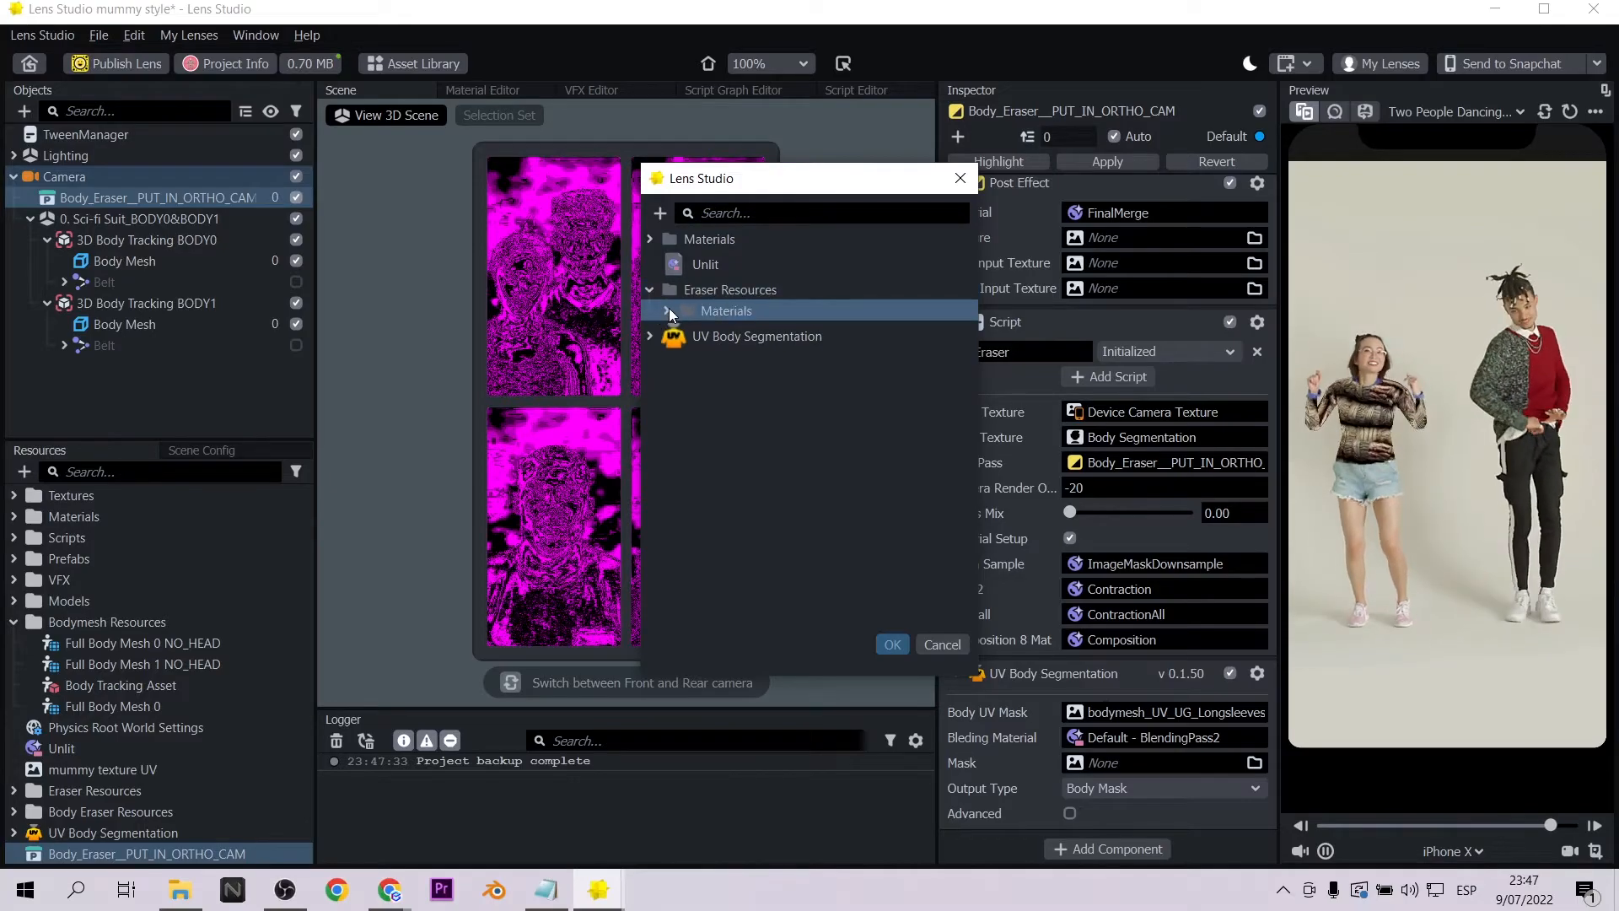
left_click(668, 310)
left_click(744, 360)
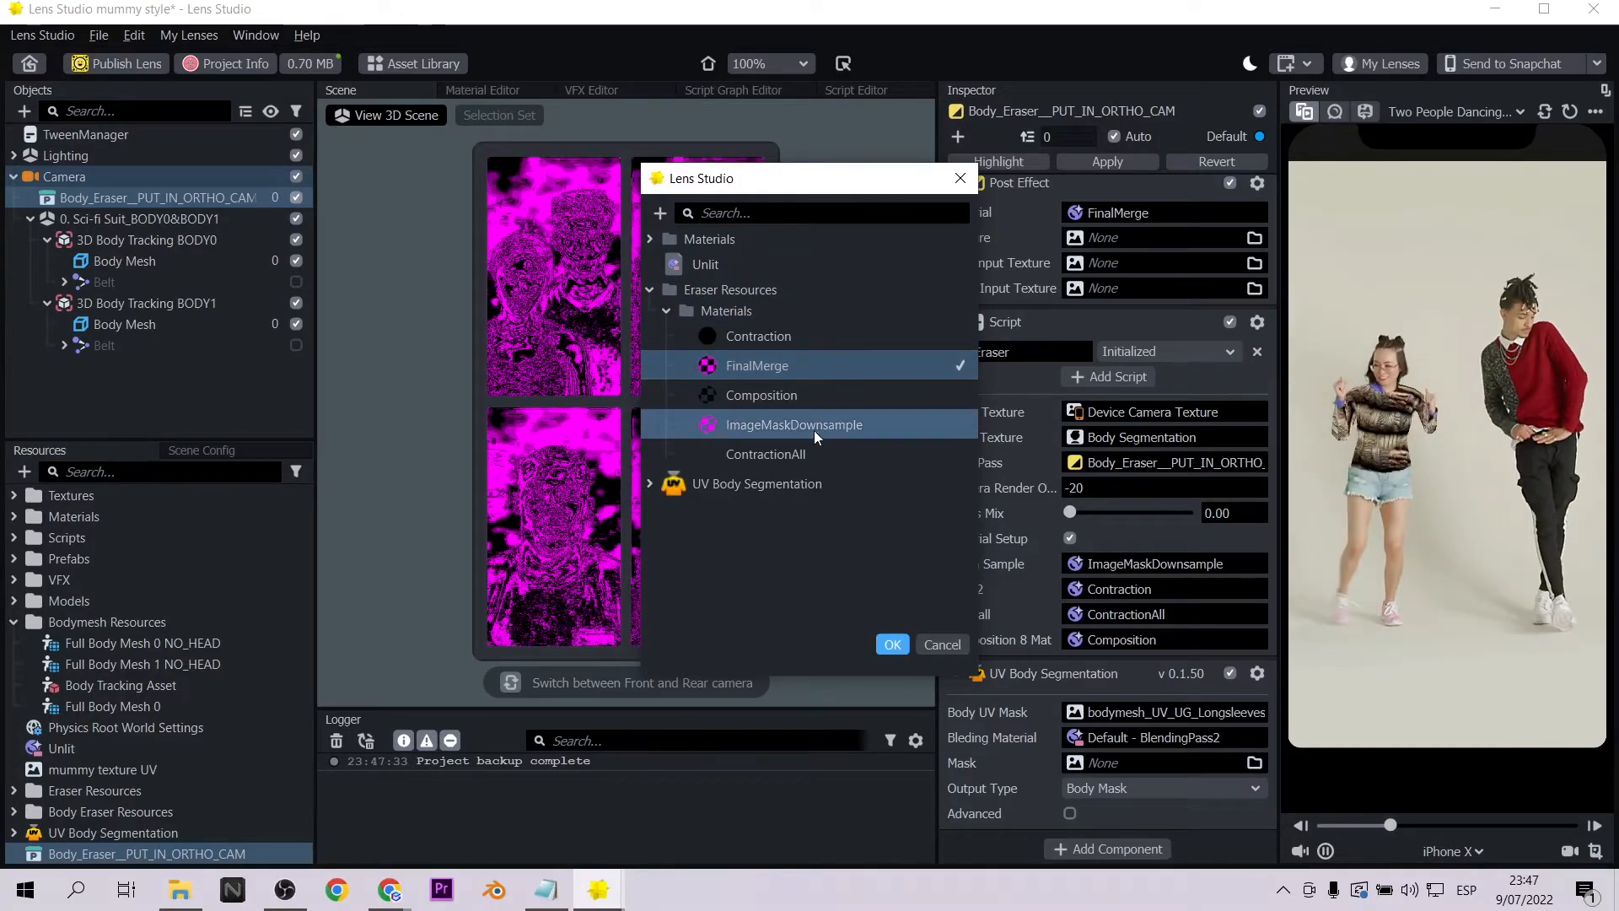
left_click(892, 645)
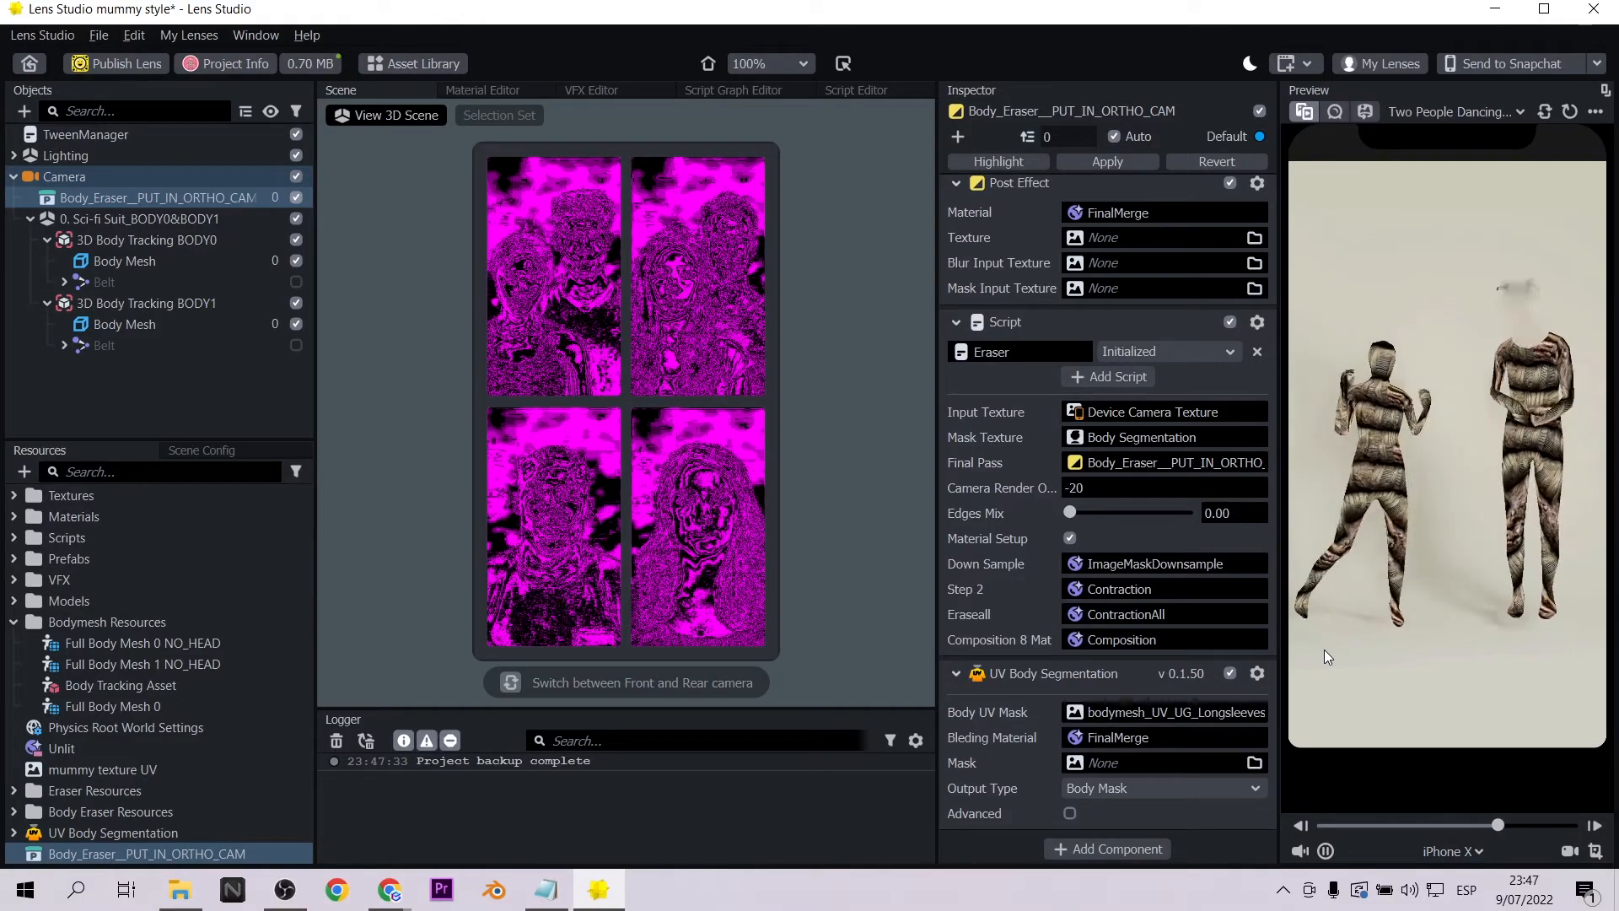
Assign Full Body Mesh 0 as the mesh of the Body Mesh under 3D Body Tracking BODY1
left_click(118, 325)
left_click_drag(112, 705, 1105, 327)
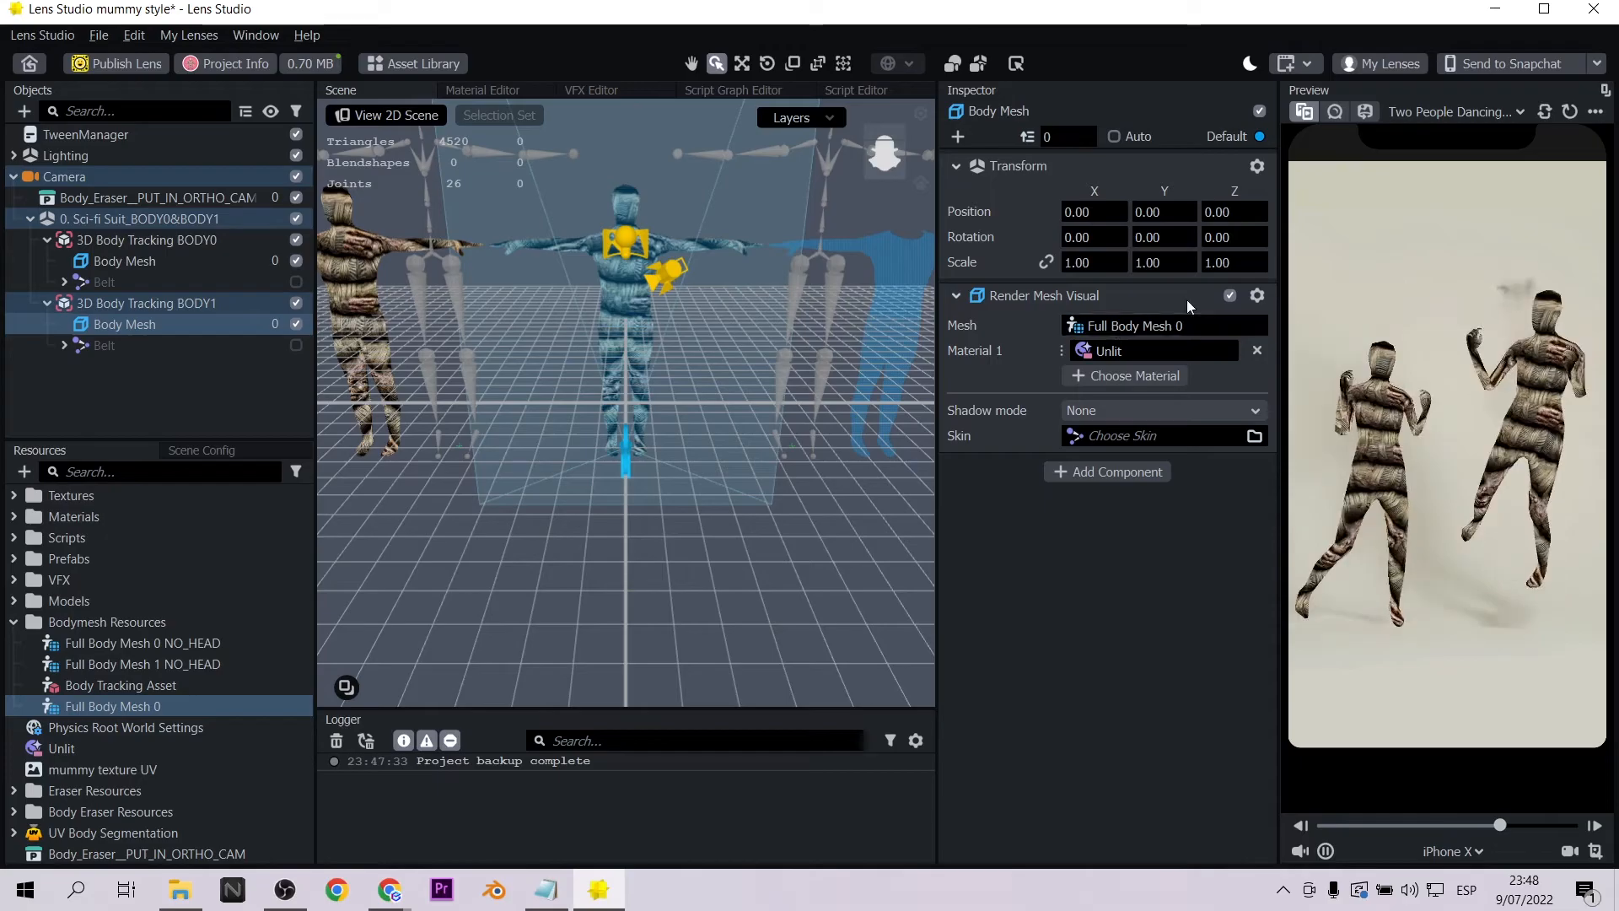